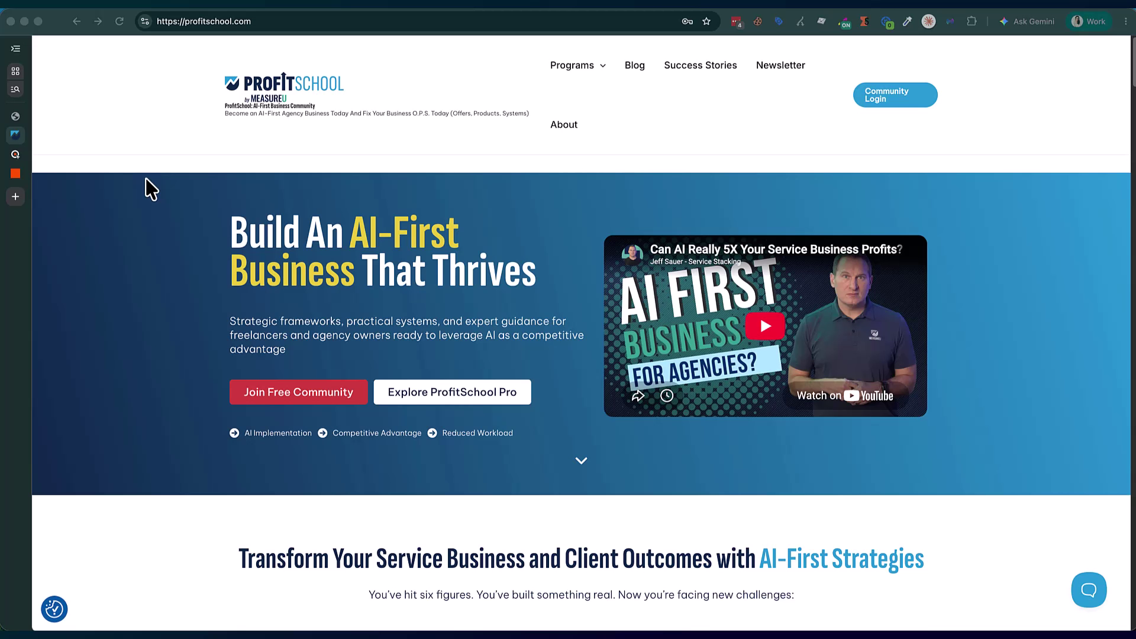
{"action": "left_click", "coordinate": [189, 23]}
{"action": "double_click", "coordinate": [185, 21]}
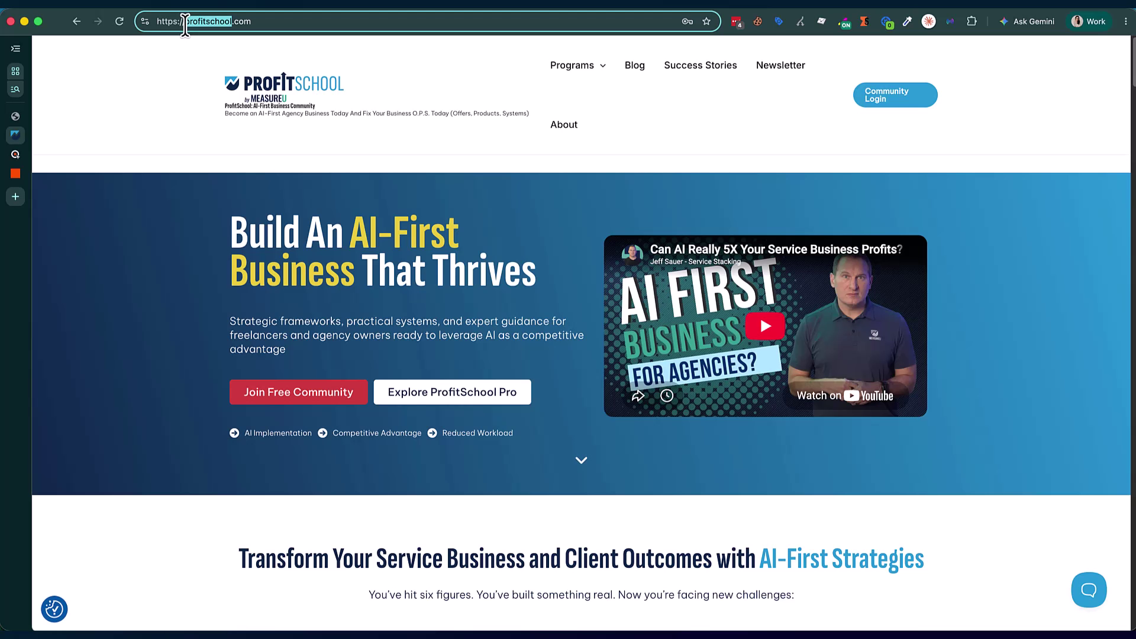
{"action": "triple_click", "coordinate": [255, 22]}
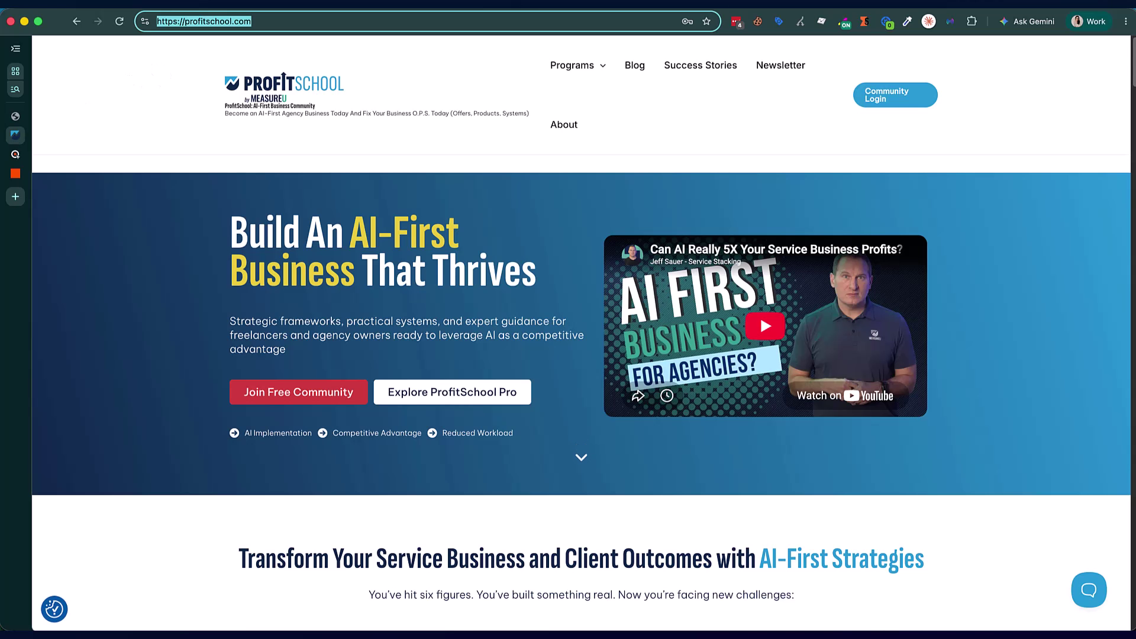
Open the Profitschool.com dashboard in Tracklution and examine its event cards, daily chart and sessions
{"action": "left_click", "coordinate": [15, 154]}
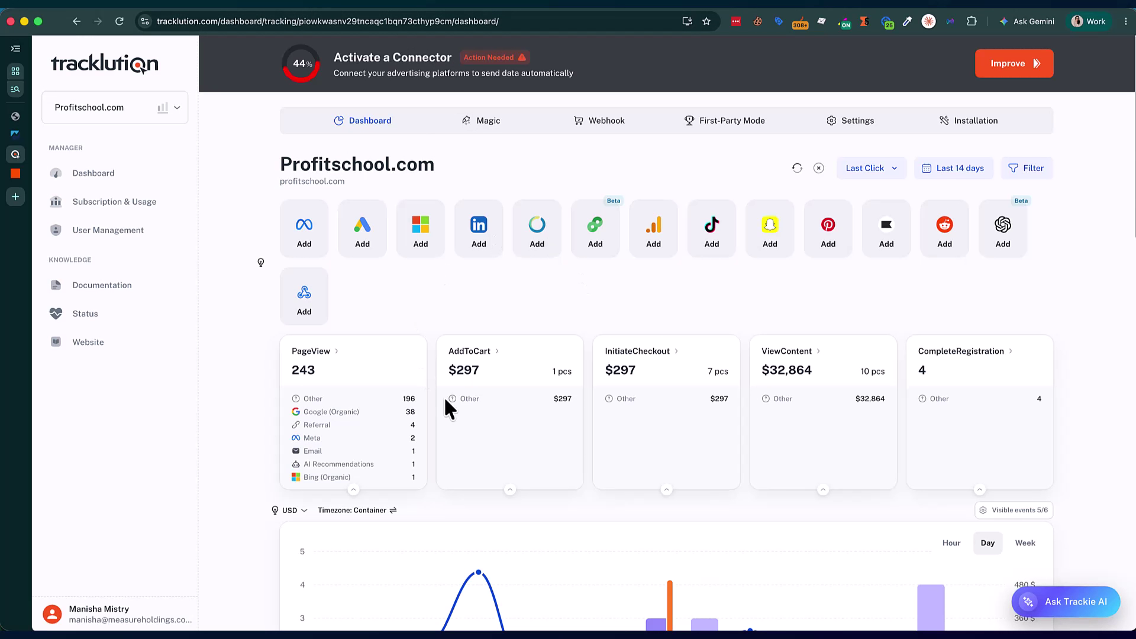
{"action": "scroll", "coordinate": [453, 413], "scroll_direction": "down", "scroll_amount": 1}
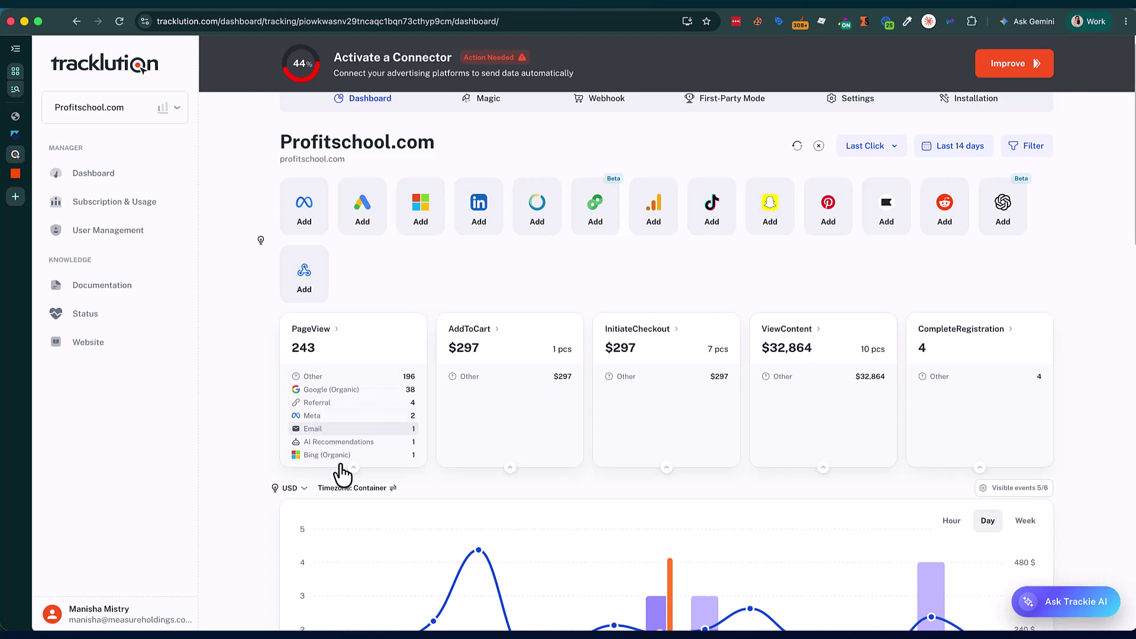
{"action": "scroll", "coordinate": [342, 473], "scroll_direction": "down", "scroll_amount": 5}
{"action": "scroll", "coordinate": [451, 223], "scroll_direction": "up", "scroll_amount": 2}
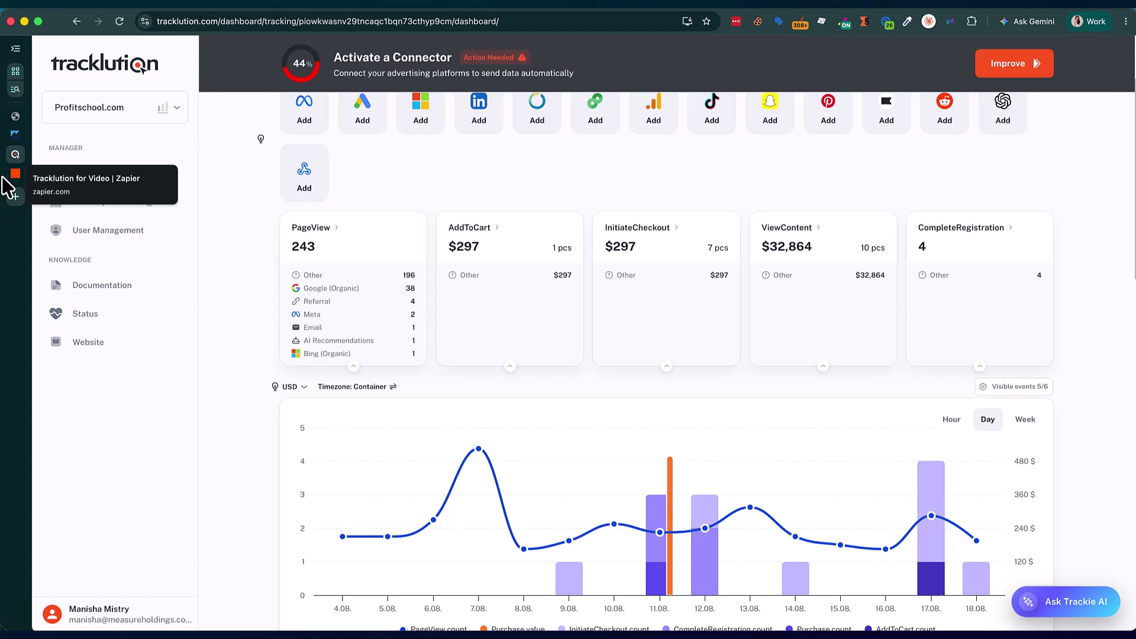
Switch back to the ProfitSchool website and open its newsletter page
{"action": "left_click", "coordinate": [16, 135]}
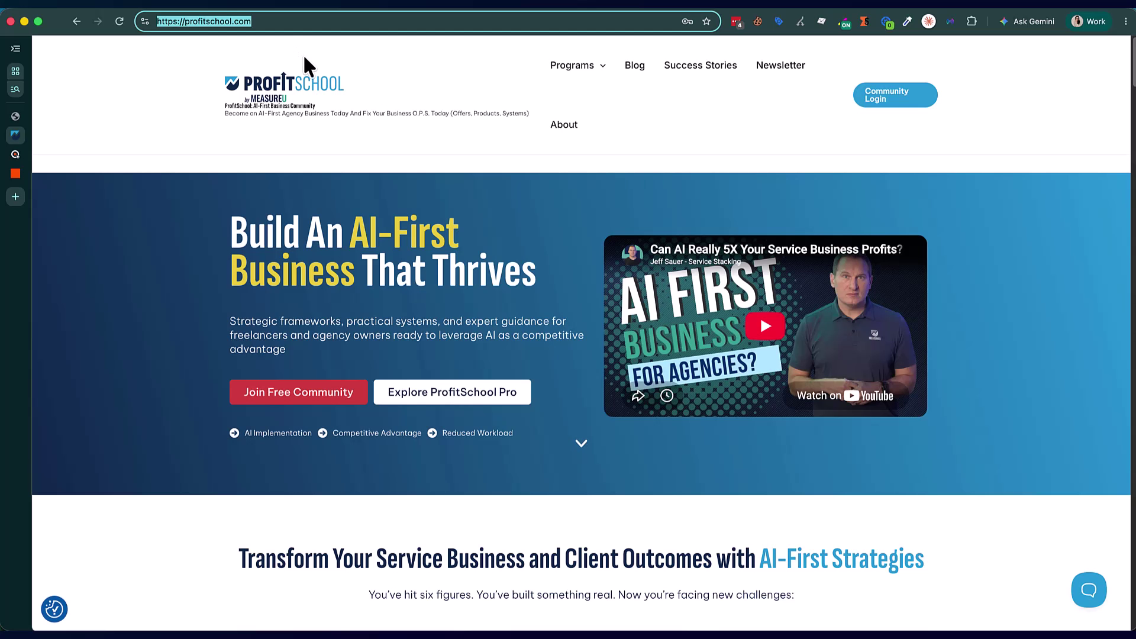
{"action": "left_click", "coordinate": [16, 116]}
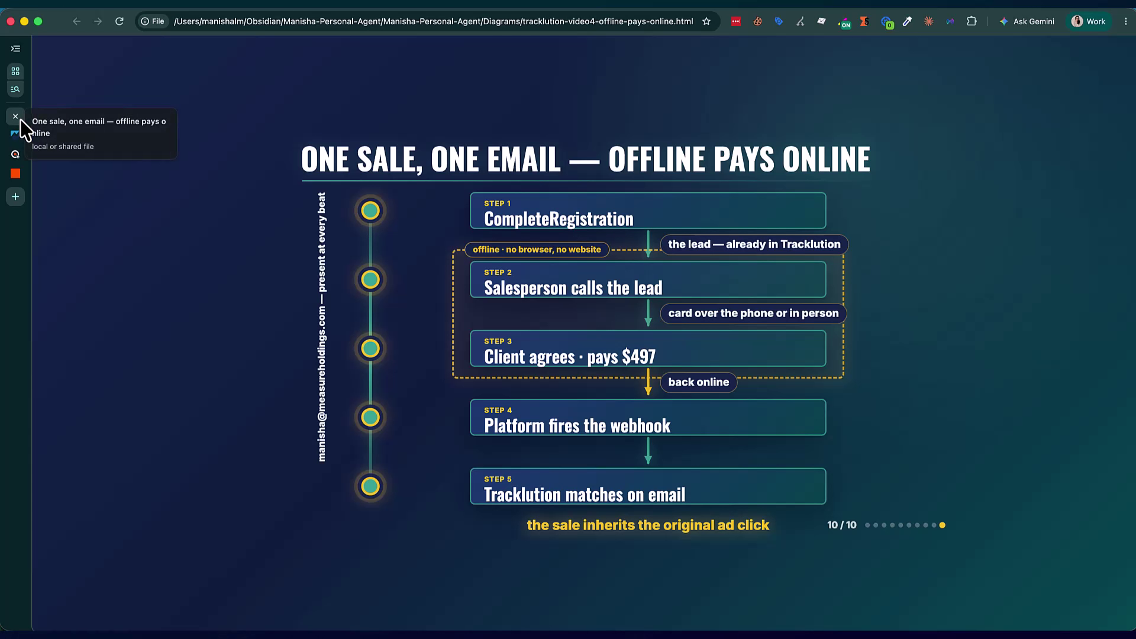
{"action": "left_click", "coordinate": [15, 134]}
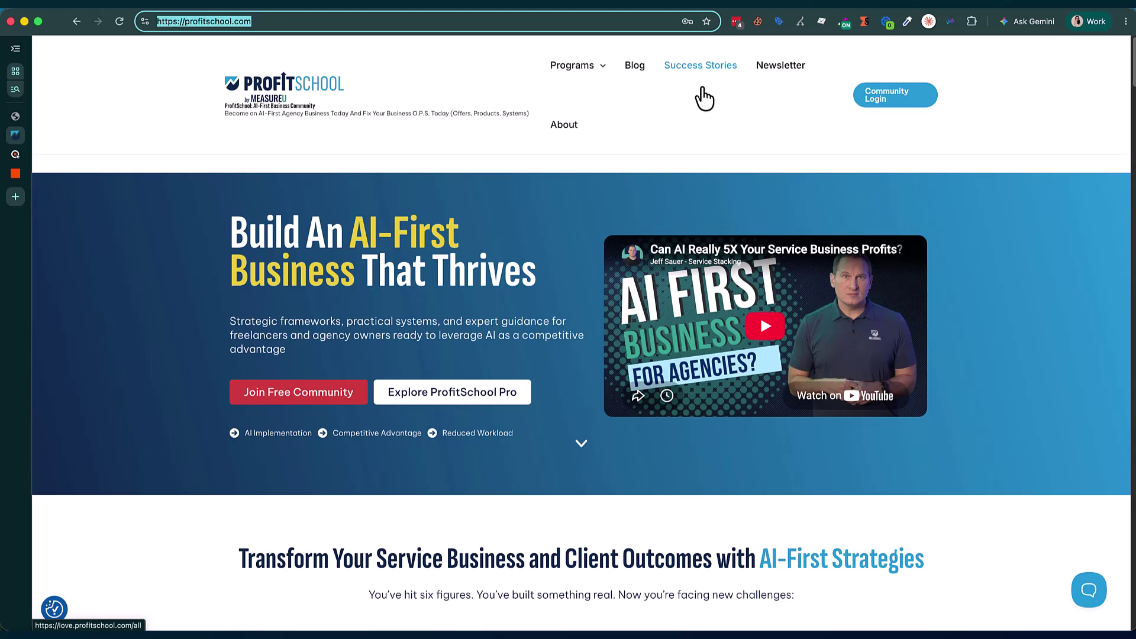
{"action": "left_click", "coordinate": [796, 71]}
Subscribe to the AI-First Business newsletter with the demo e-mail address and decline the recommended newsletters
{"action": "left_click", "coordinate": [498, 304]}
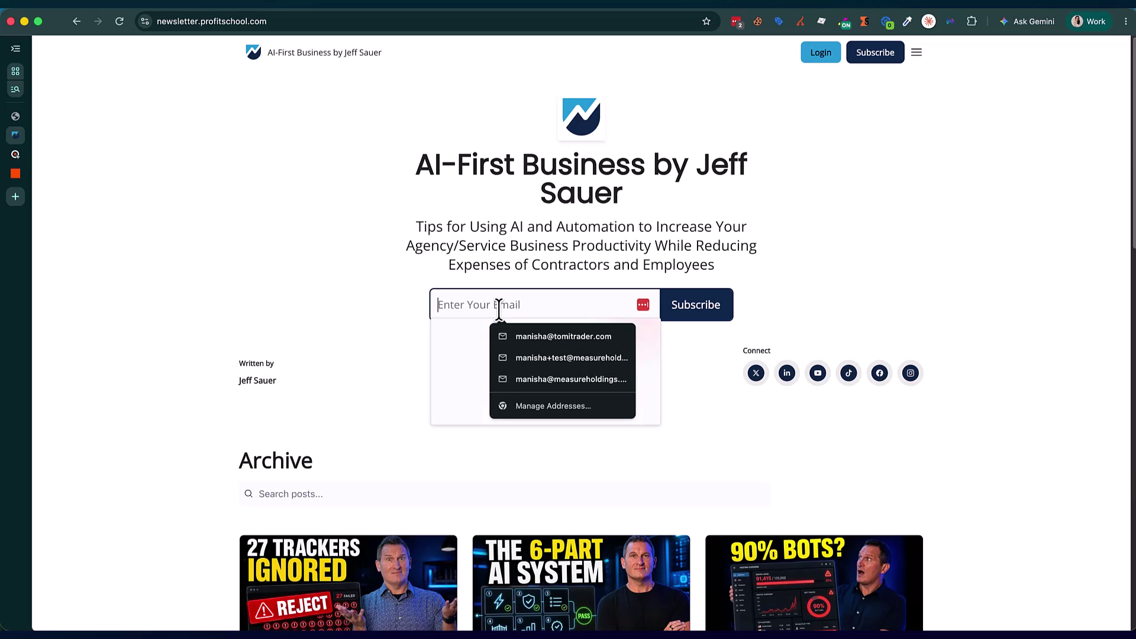
{"action": "left_click", "coordinate": [554, 381]}
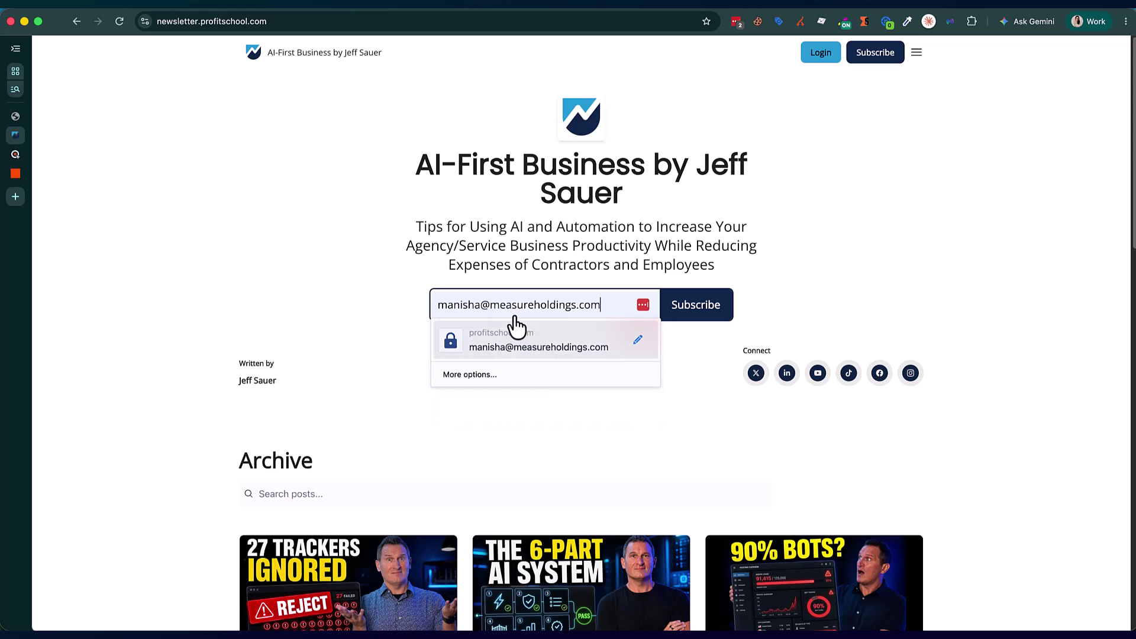
{"action": "left_click", "coordinate": [487, 303]}
{"action": "type", "text": ".demo"}
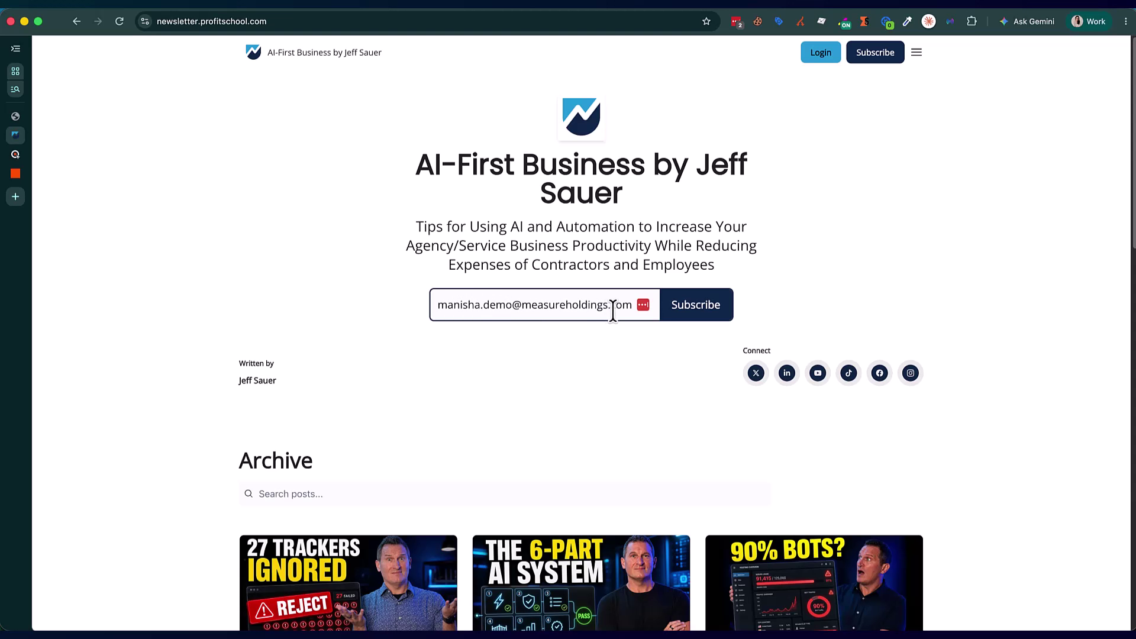
{"action": "left_click", "coordinate": [693, 323]}
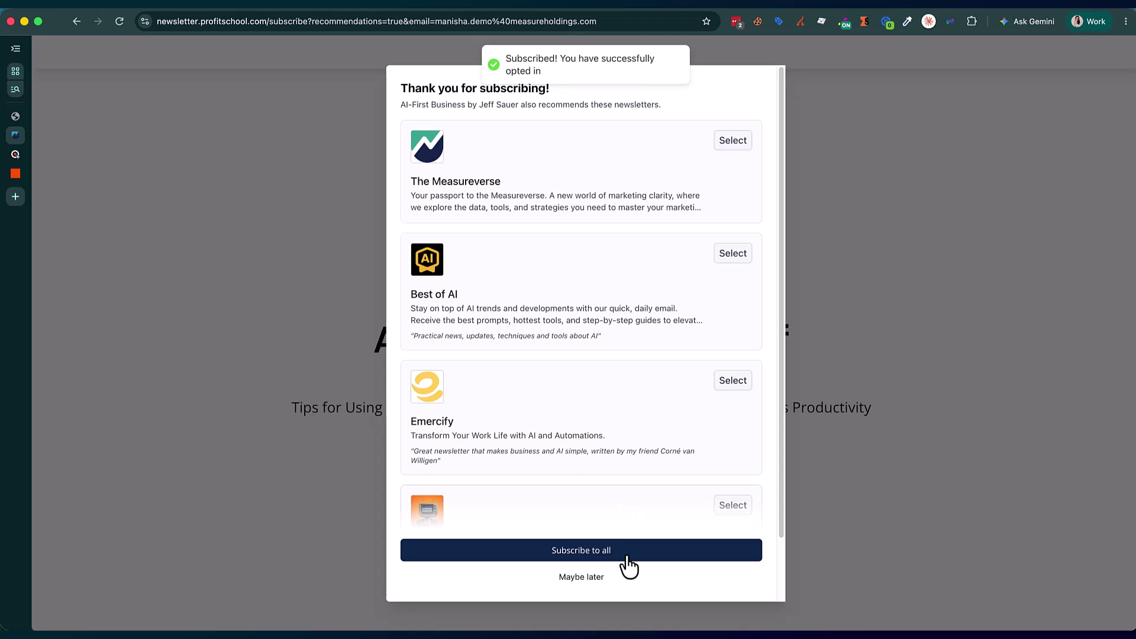
{"action": "left_click", "coordinate": [582, 577]}
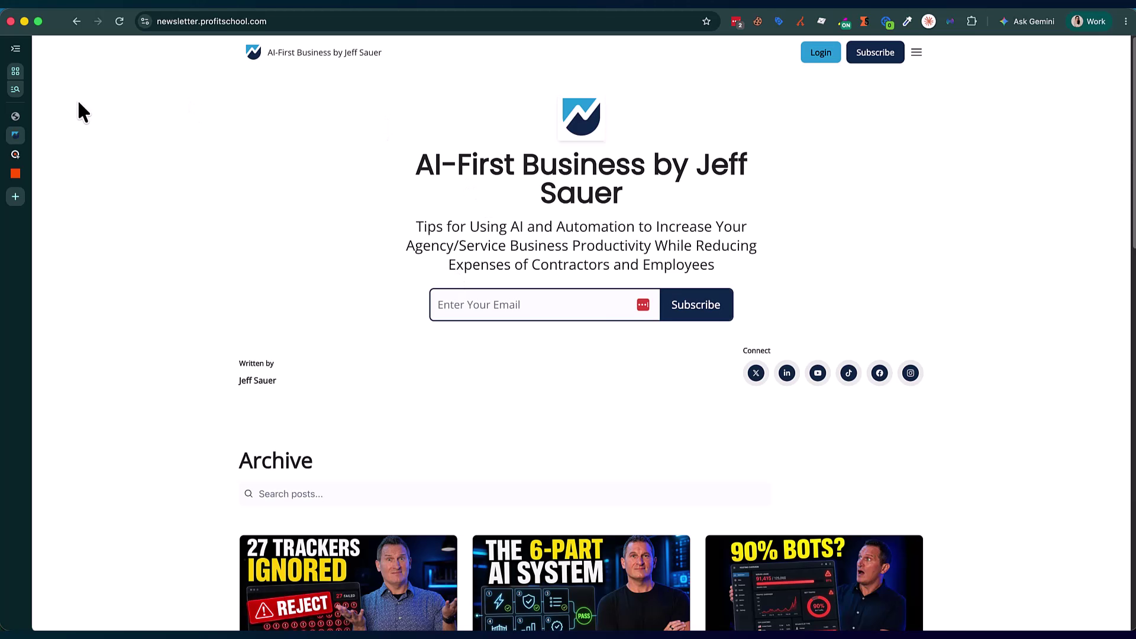
Switch to the Tracklution dashboard and reload it to check the sessions table for the new sign-up
{"action": "left_click", "coordinate": [16, 155]}
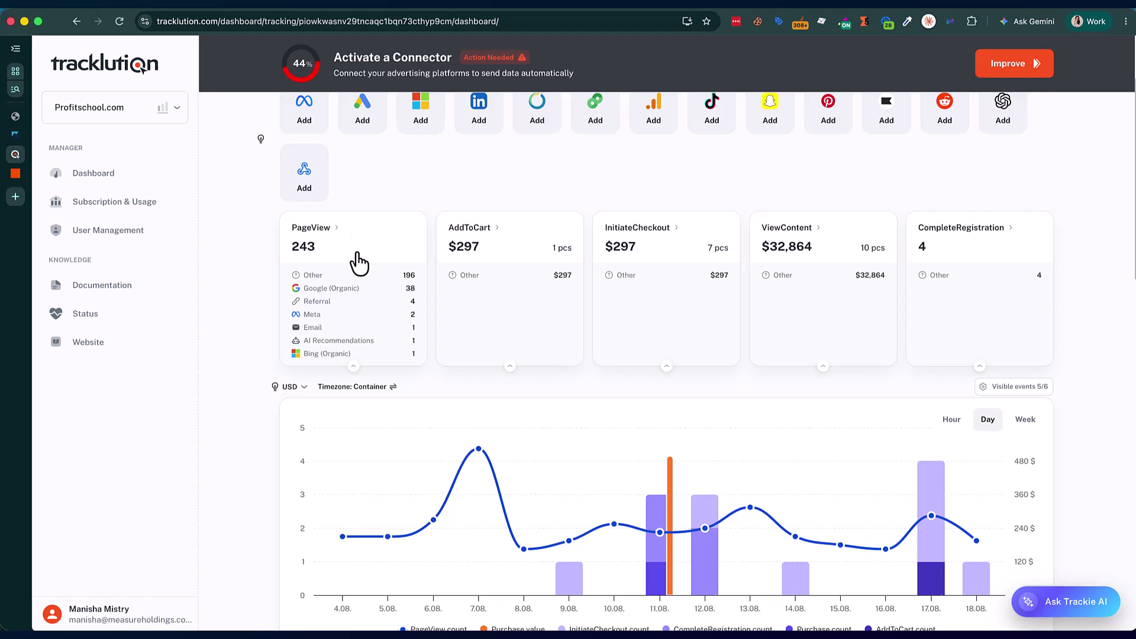
{"action": "scroll", "coordinate": [367, 284], "scroll_direction": "down", "scroll_amount": 1}
{"action": "scroll", "coordinate": [381, 323], "scroll_direction": "down", "scroll_amount": 8}
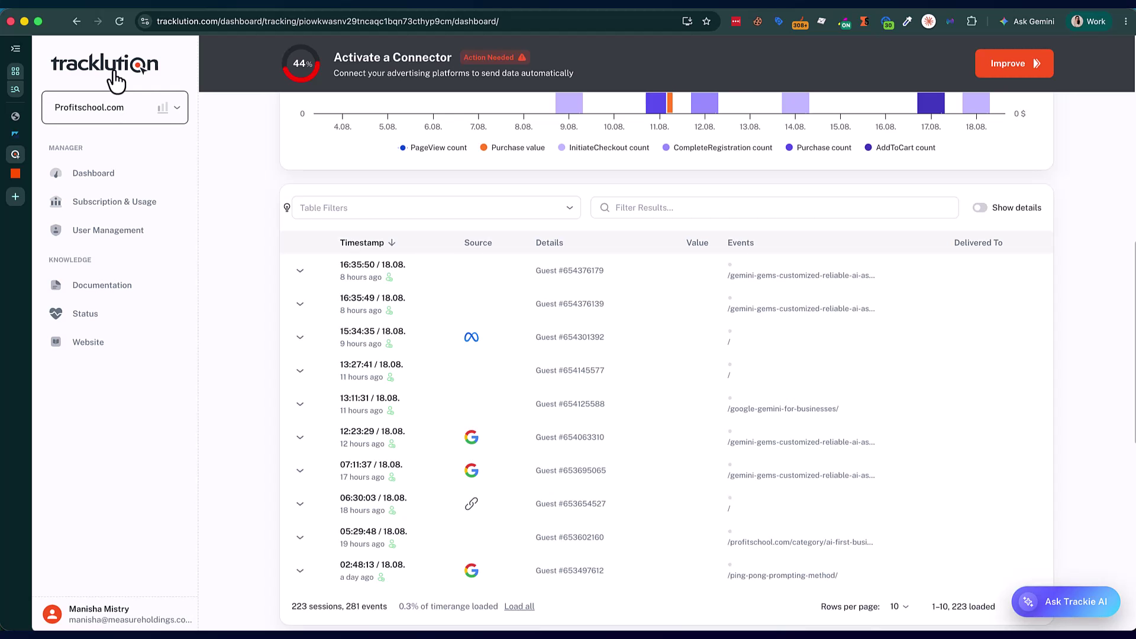
{"action": "left_click", "coordinate": [120, 24]}
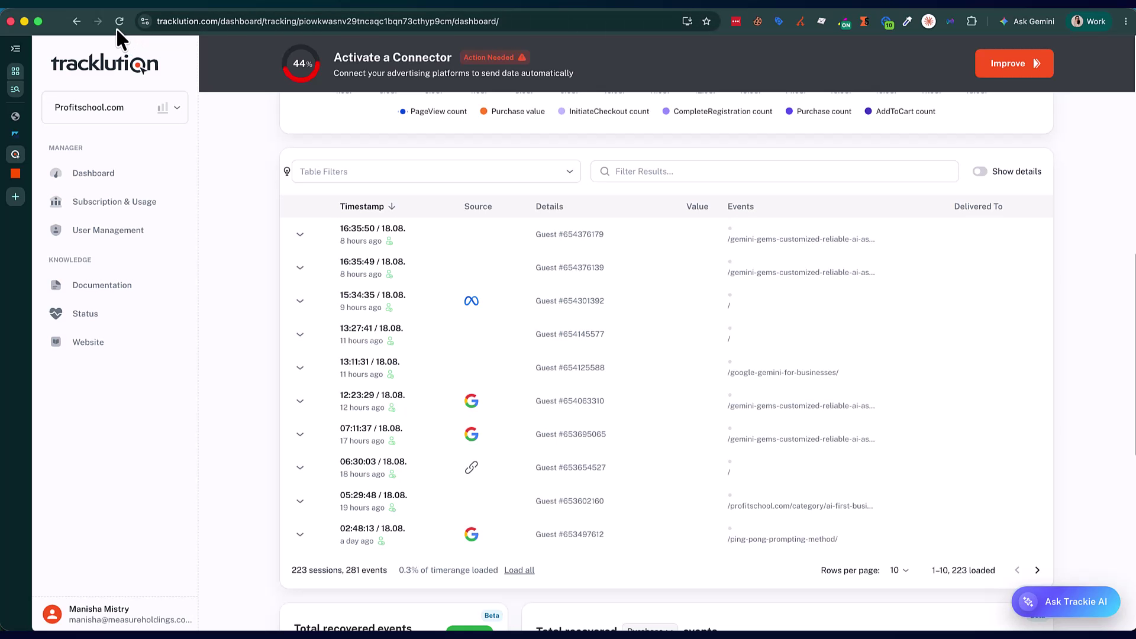
{"action": "left_click", "coordinate": [119, 22]}
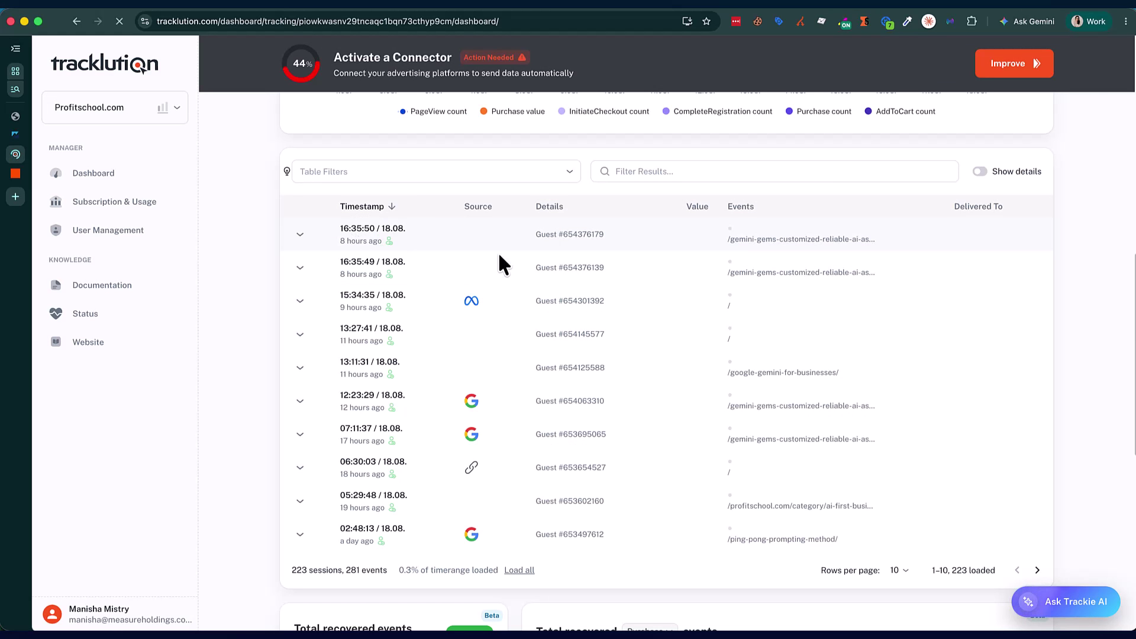
{"action": "scroll", "coordinate": [761, 258], "scroll_direction": "up", "scroll_amount": 10}
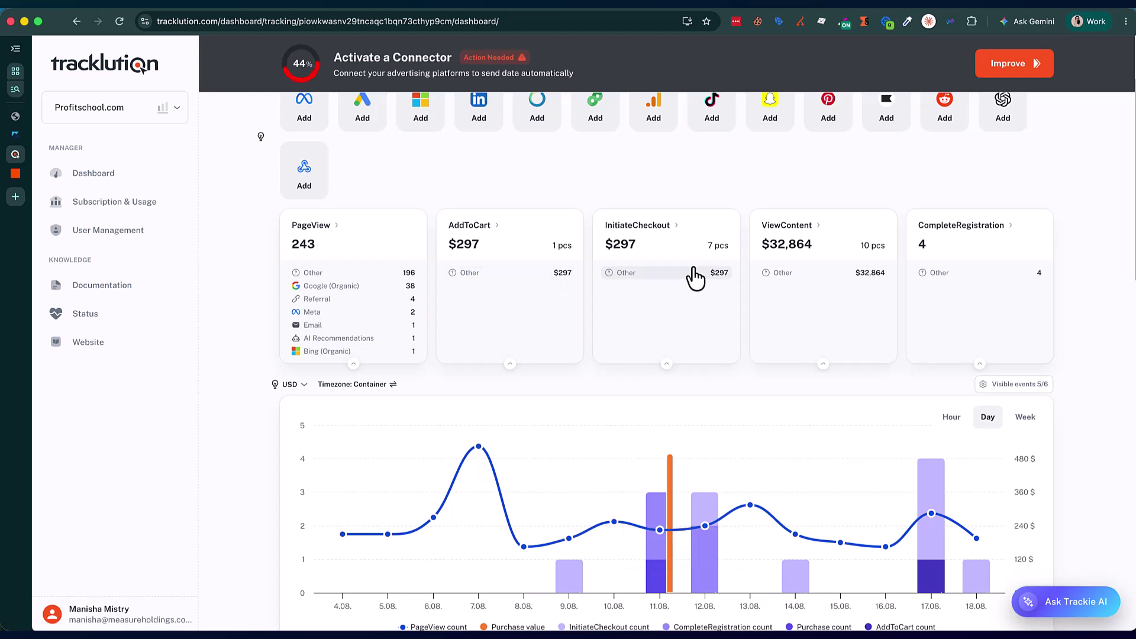
Review the dashboard filtered by the CompleteRegistration event, and clear the filter
{"action": "left_click", "coordinate": [963, 239]}
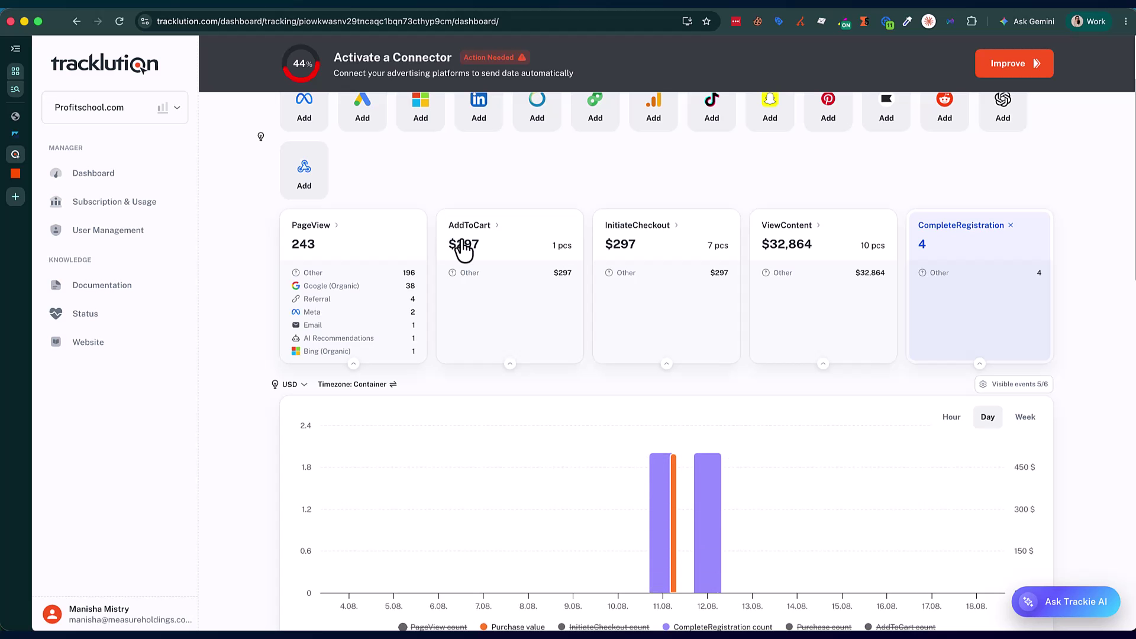
{"action": "scroll", "coordinate": [559, 355], "scroll_direction": "down", "scroll_amount": 6}
{"action": "scroll", "coordinate": [880, 207], "scroll_direction": "up", "scroll_amount": 6}
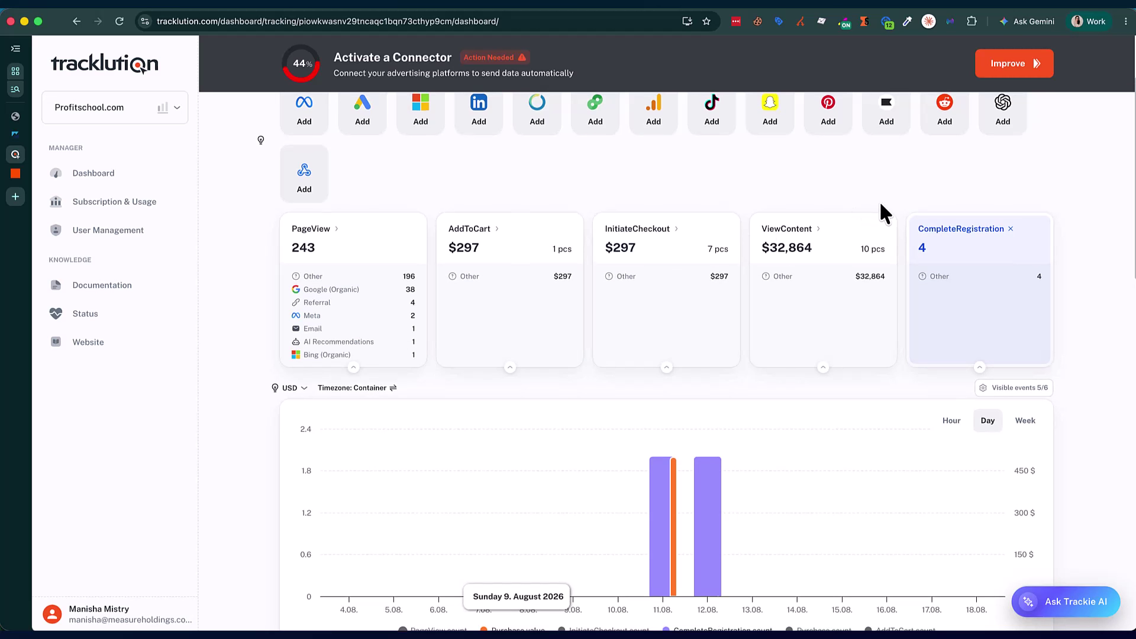
{"action": "scroll", "coordinate": [850, 320], "scroll_direction": "down", "scroll_amount": 5}
{"action": "scroll", "coordinate": [851, 319], "scroll_direction": "up", "scroll_amount": 8}
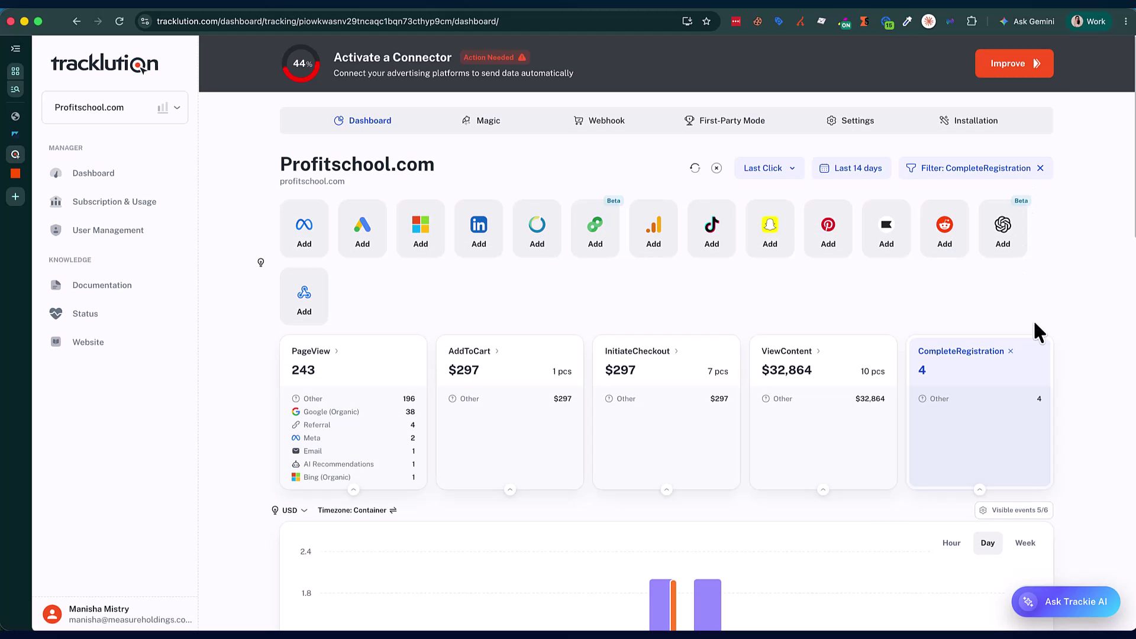
{"action": "left_click", "coordinate": [1040, 168]}
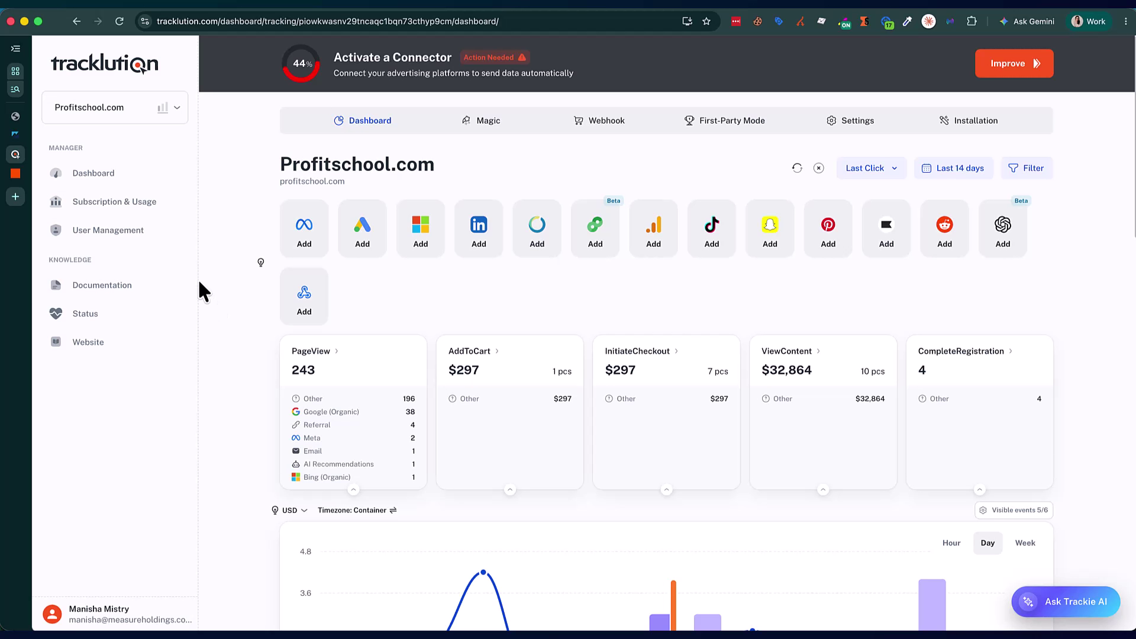
Refresh the dashboard data and inspect the most recent session in the sessions table
{"action": "scroll", "coordinate": [315, 260], "scroll_direction": "down", "scroll_amount": 8}
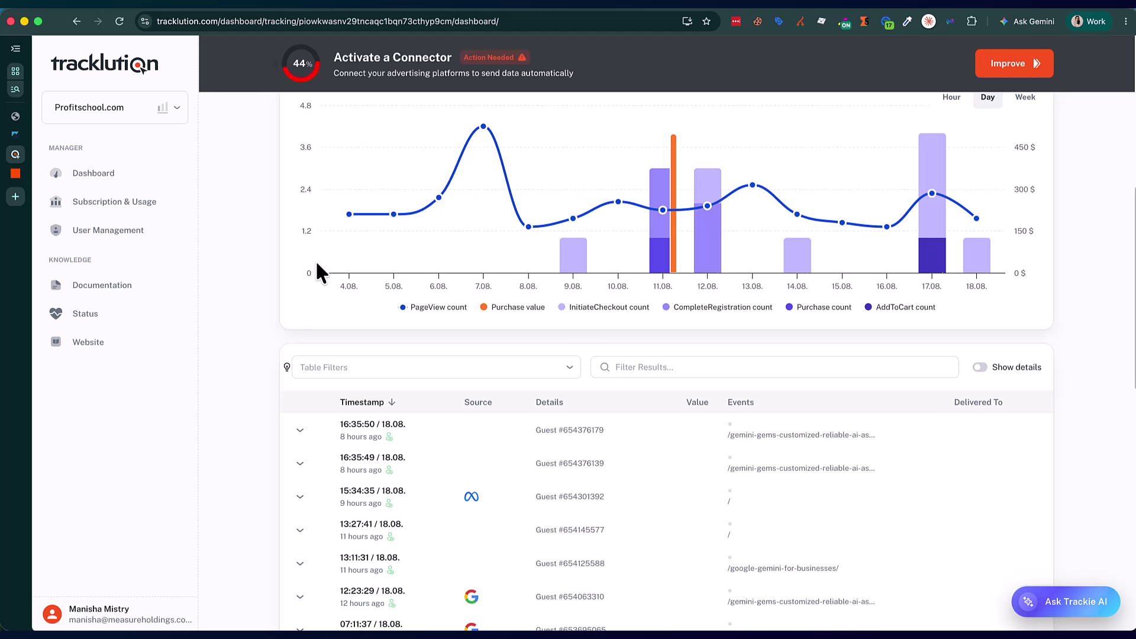
{"action": "scroll", "coordinate": [315, 260], "scroll_direction": "up", "scroll_amount": 7}
{"action": "scroll", "coordinate": [326, 265], "scroll_direction": "up", "scroll_amount": 1}
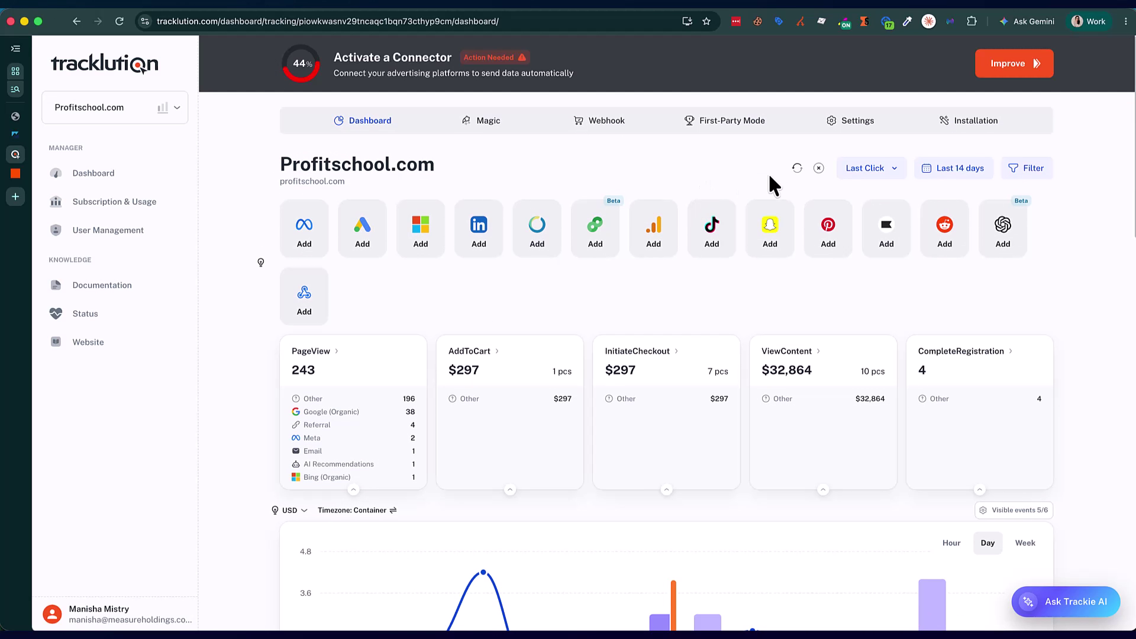
{"action": "left_click", "coordinate": [798, 168]}
{"action": "scroll", "coordinate": [615, 187], "scroll_direction": "down", "scroll_amount": 7}
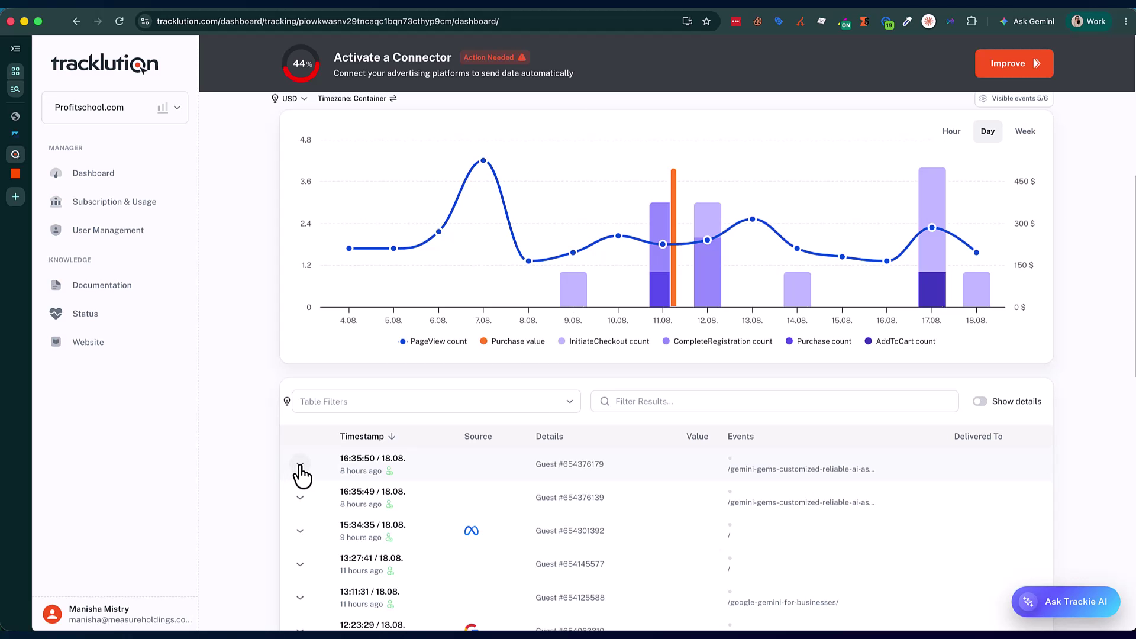
{"action": "left_click", "coordinate": [300, 465]}
{"action": "left_click", "coordinate": [301, 468]}
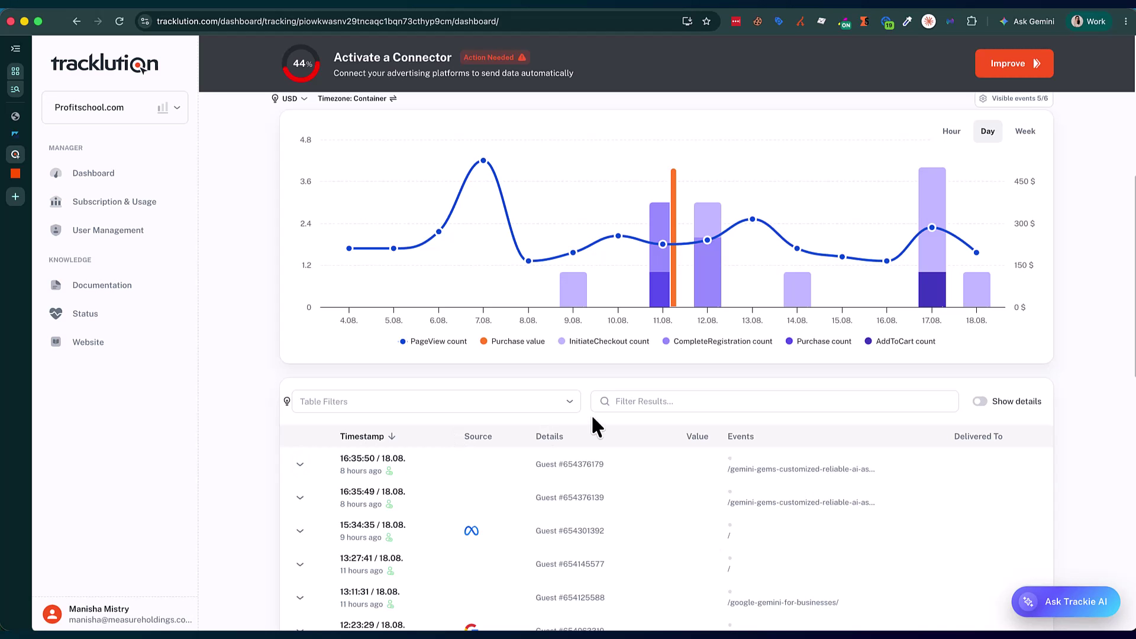
{"action": "scroll", "coordinate": [802, 387], "scroll_direction": "up", "scroll_amount": 7}
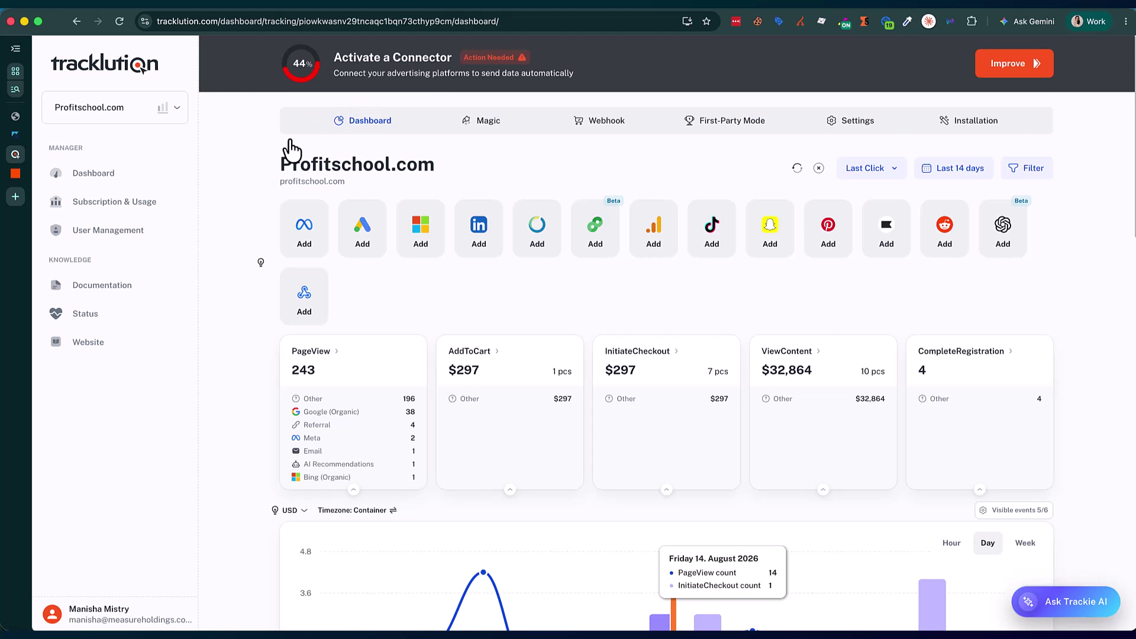
On the newsletter site, read through the post "The 3-Lesson Method for On-Brand AI Images" and return to the archive
{"action": "left_click", "coordinate": [16, 135]}
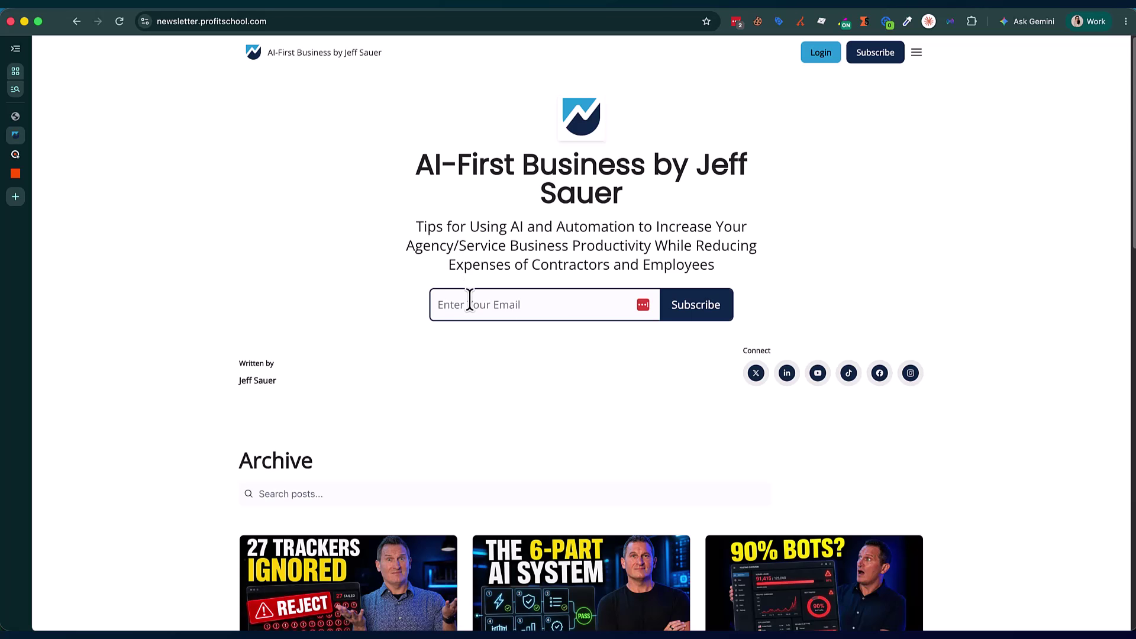
{"action": "scroll", "coordinate": [468, 302], "scroll_direction": "down", "scroll_amount": 9}
{"action": "scroll", "coordinate": [471, 304], "scroll_direction": "down", "scroll_amount": 8}
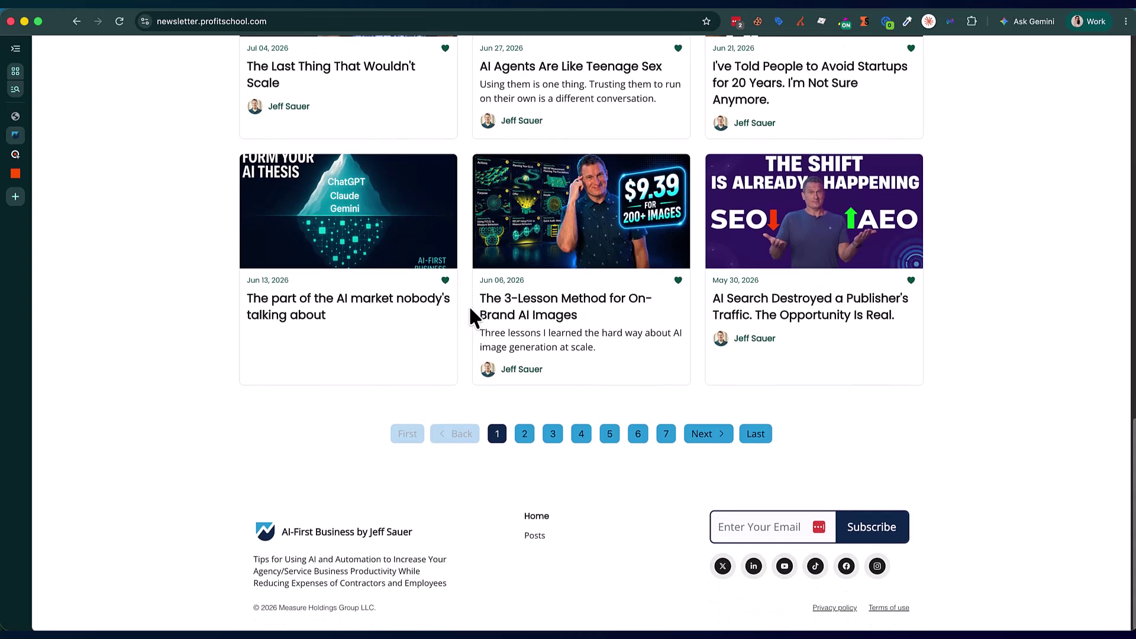
{"action": "left_click", "coordinate": [552, 307]}
{"action": "scroll", "coordinate": [486, 331], "scroll_direction": "down", "scroll_amount": 15}
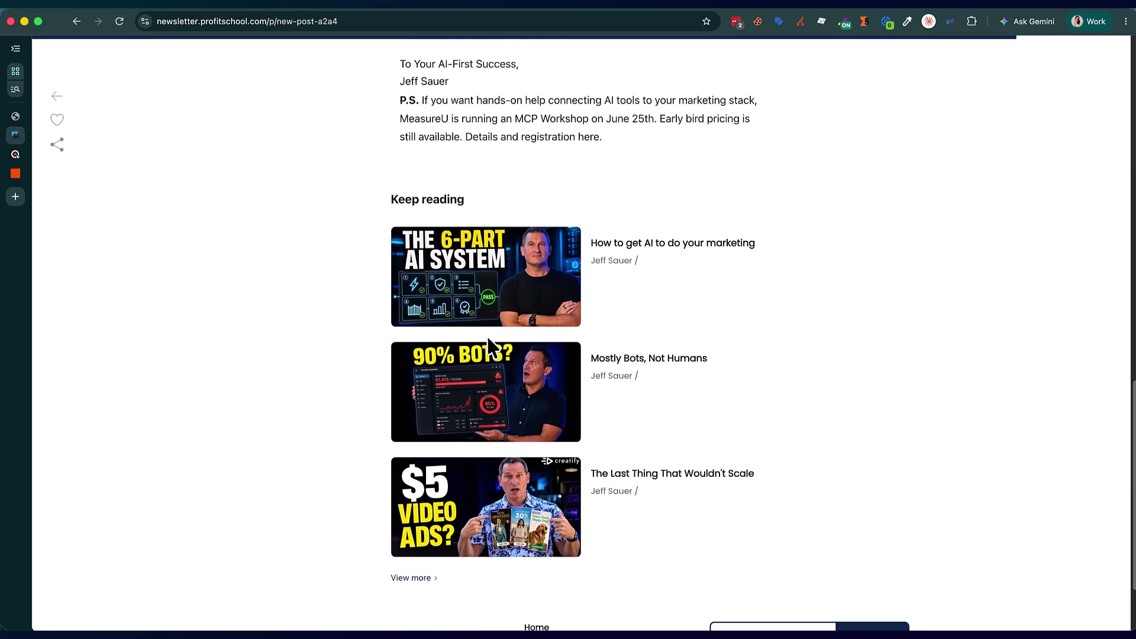
{"action": "scroll", "coordinate": [485, 334], "scroll_direction": "up", "scroll_amount": 7}
{"action": "scroll", "coordinate": [486, 339], "scroll_direction": "up", "scroll_amount": 4}
{"action": "scroll", "coordinate": [485, 338], "scroll_direction": "up", "scroll_amount": 6}
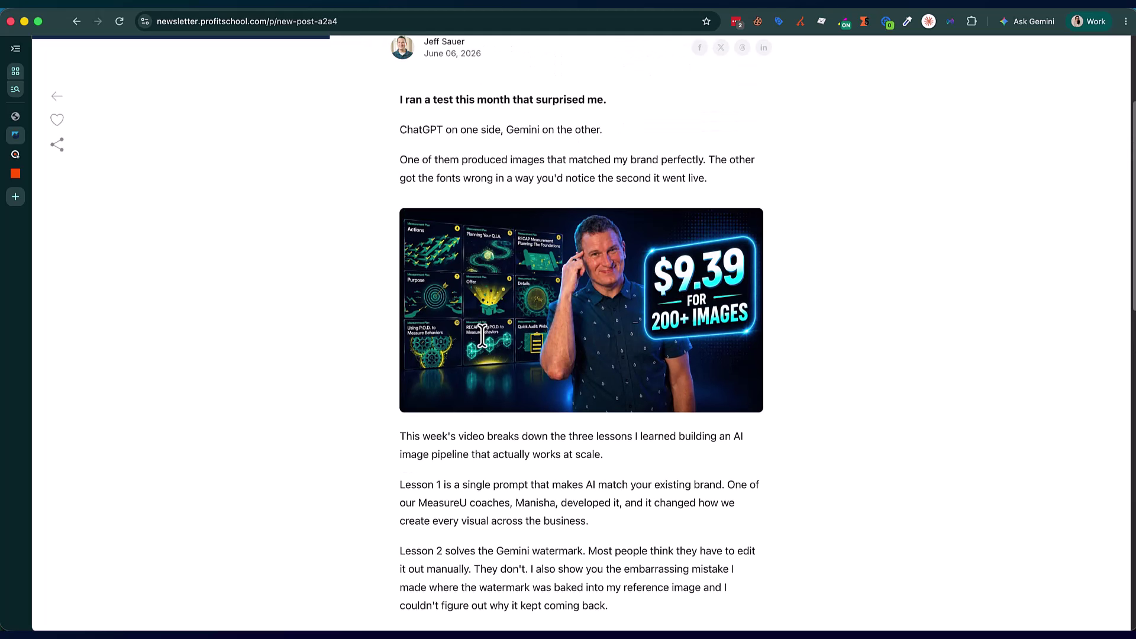
{"action": "left_click", "coordinate": [69, 102]}
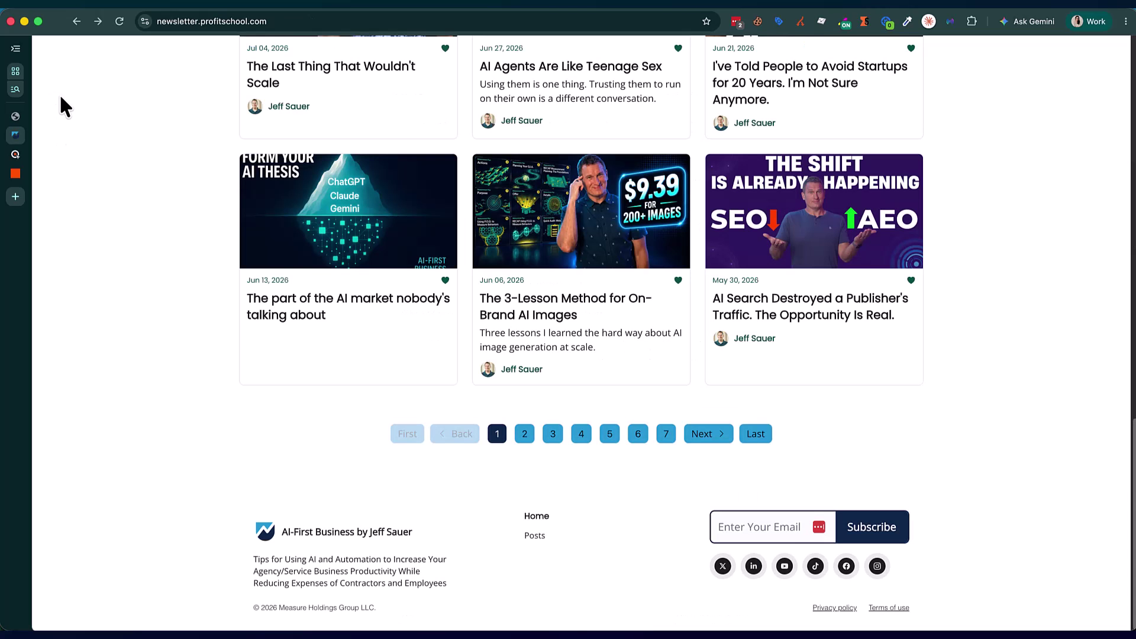
Switch to Tracklution, check the sessions table for new activity and refresh the dashboard data again
{"action": "left_click", "coordinate": [16, 155]}
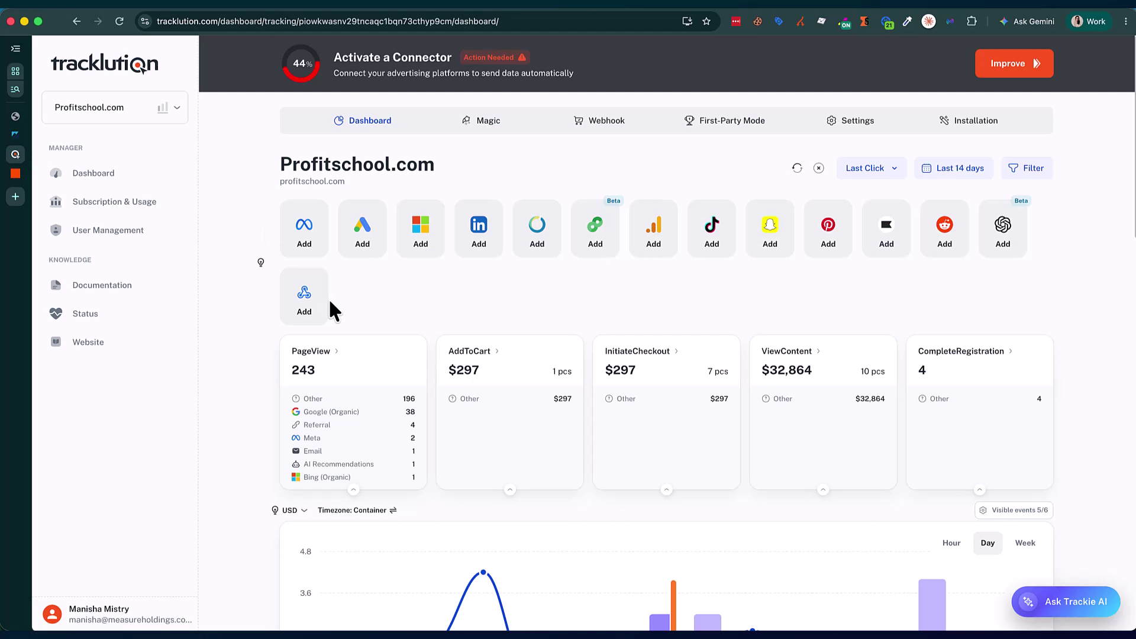
{"action": "scroll", "coordinate": [329, 305], "scroll_direction": "down", "scroll_amount": 8}
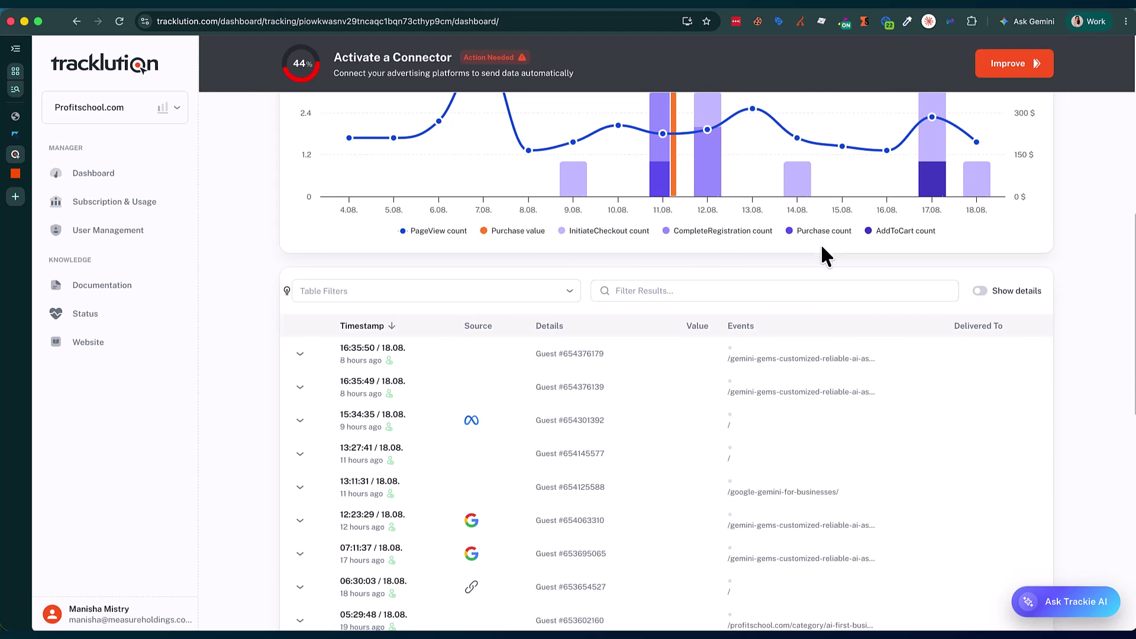
{"action": "scroll", "coordinate": [829, 236], "scroll_direction": "up", "scroll_amount": 10}
{"action": "left_click", "coordinate": [798, 168]}
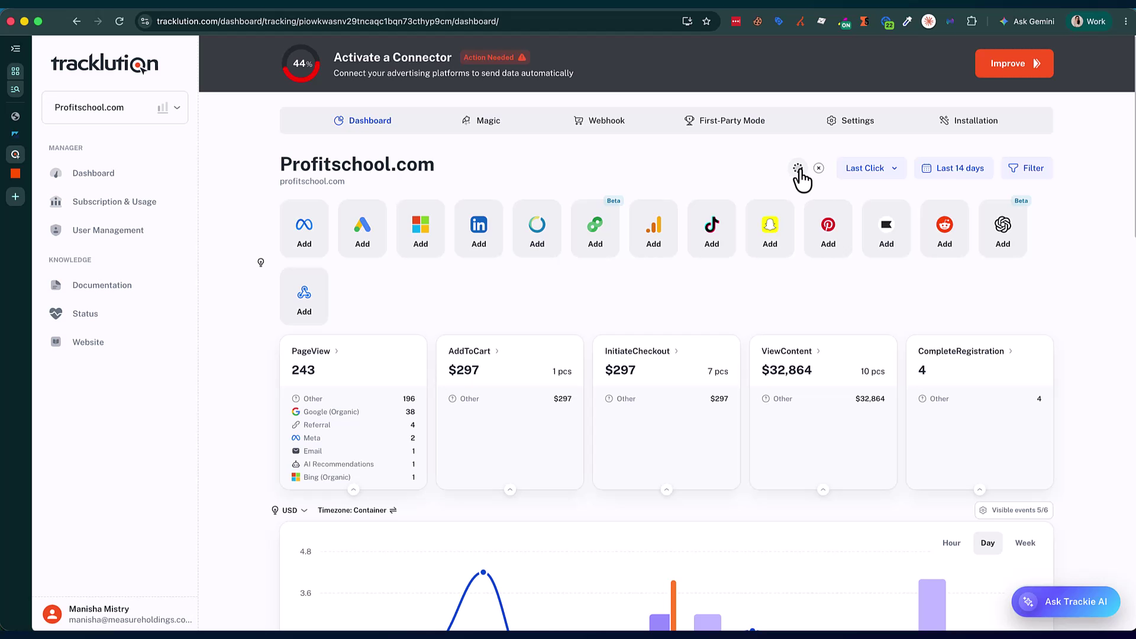
Limit the dashboard to today's data and inspect the details of the most recent session in the sessions table
{"action": "left_click", "coordinate": [952, 170]}
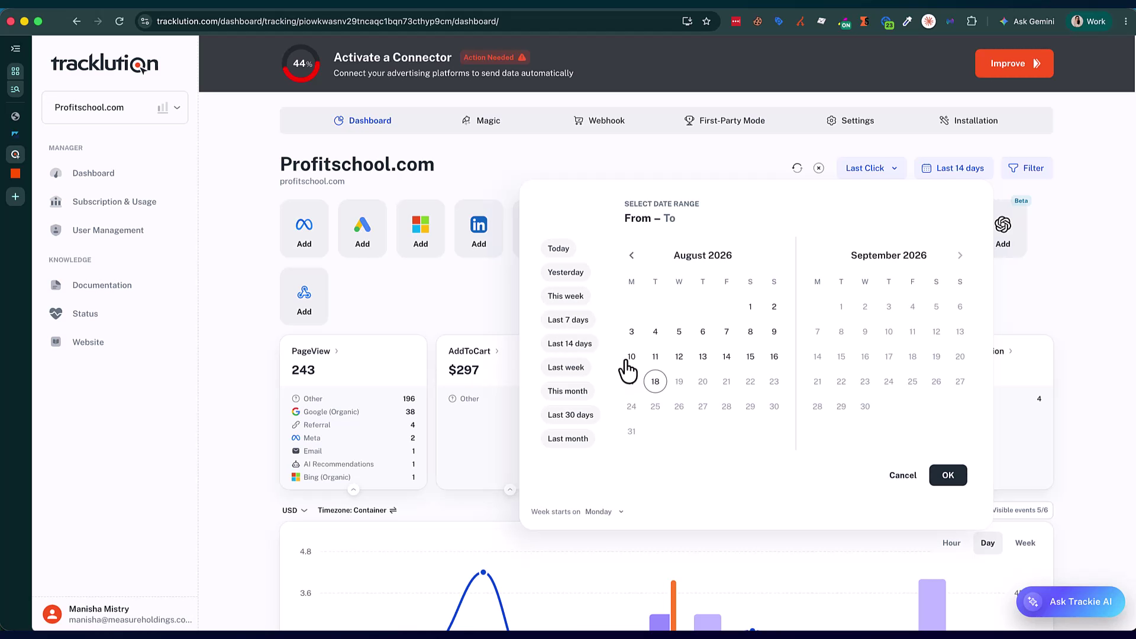
{"action": "left_click", "coordinate": [562, 251]}
{"action": "scroll", "coordinate": [935, 438], "scroll_direction": "down", "scroll_amount": 7}
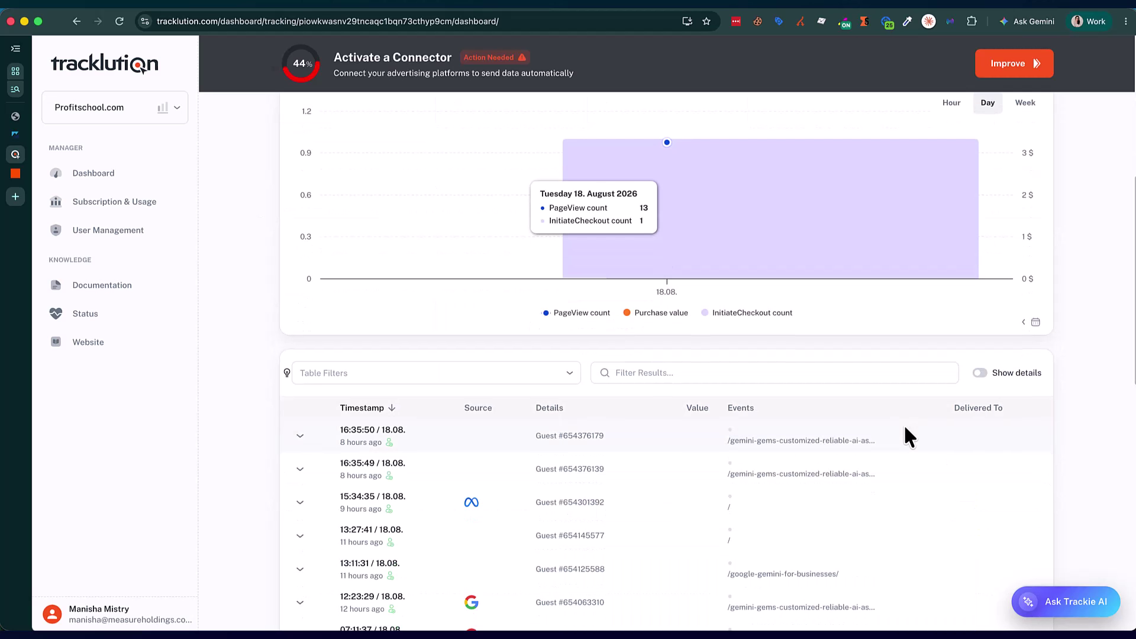
{"action": "left_click", "coordinate": [300, 437]}
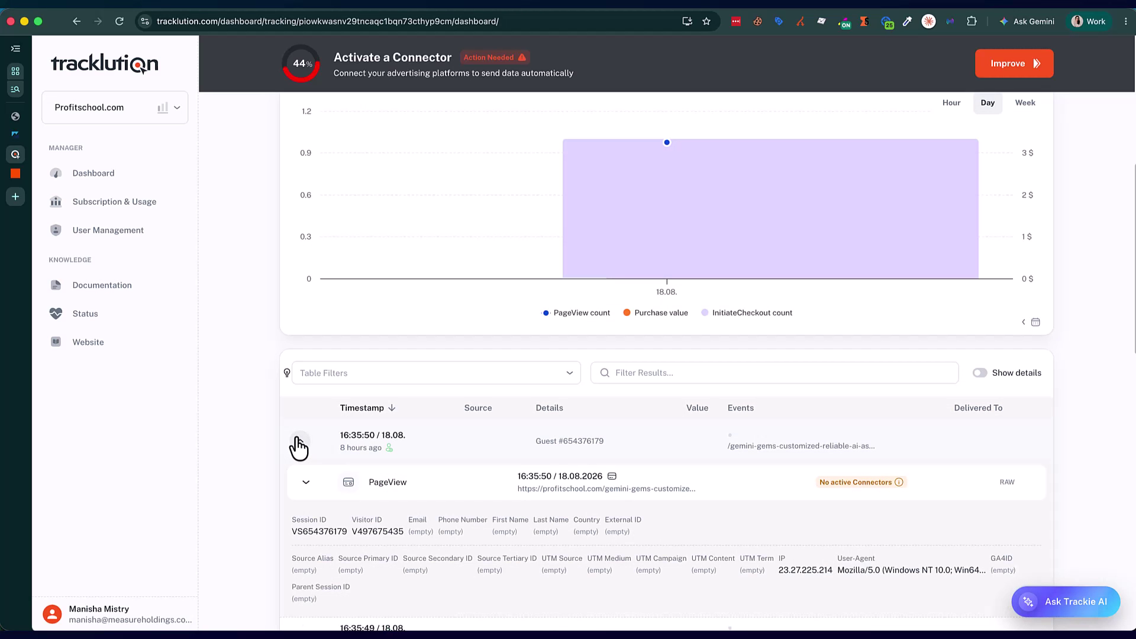
{"action": "scroll", "coordinate": [302, 446], "scroll_direction": "down", "scroll_amount": 3}
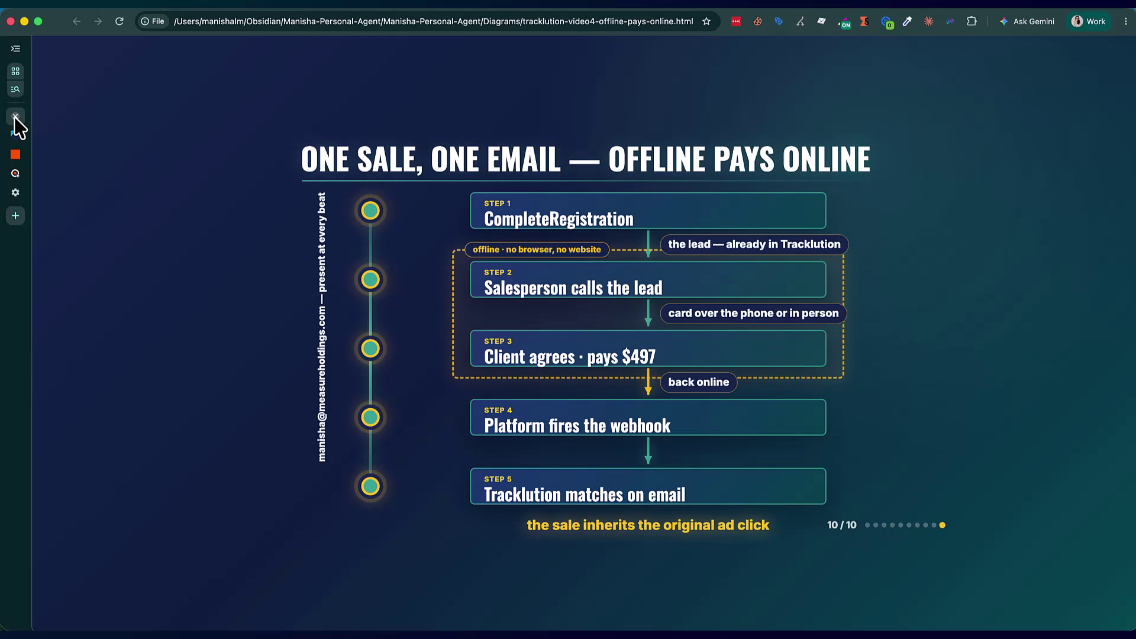
In a new browser tab, enter the webhook URL with its webhook key, track=Purchase, the lead's email, value=497 and currency=USD
{"action": "left_click", "coordinate": [16, 116]}
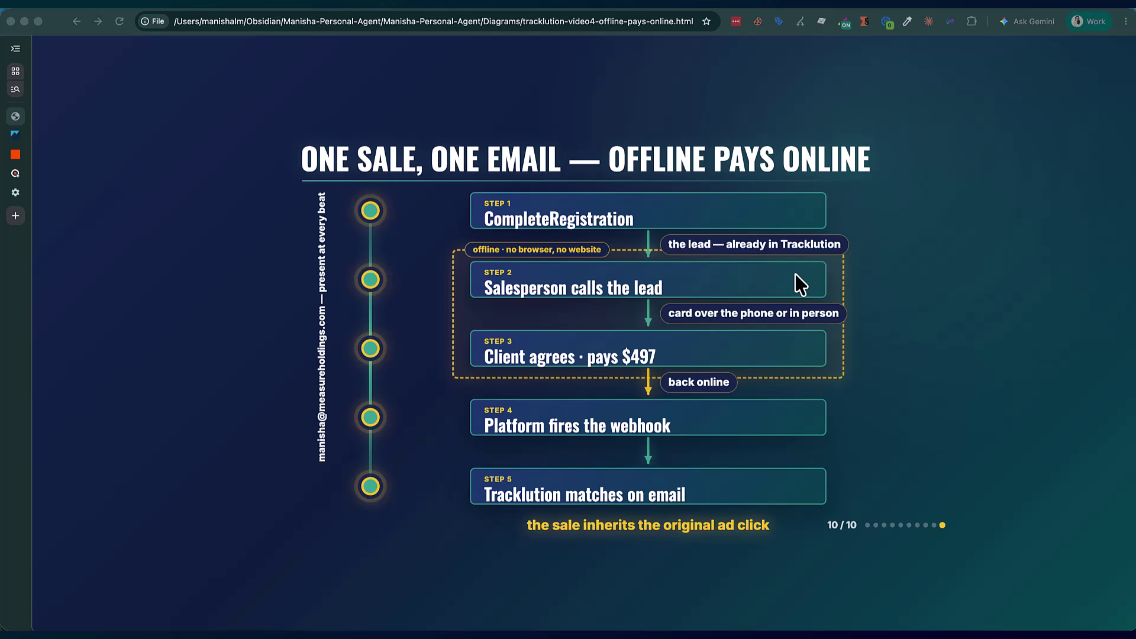
{"action": "left_click", "coordinate": [18, 216]}
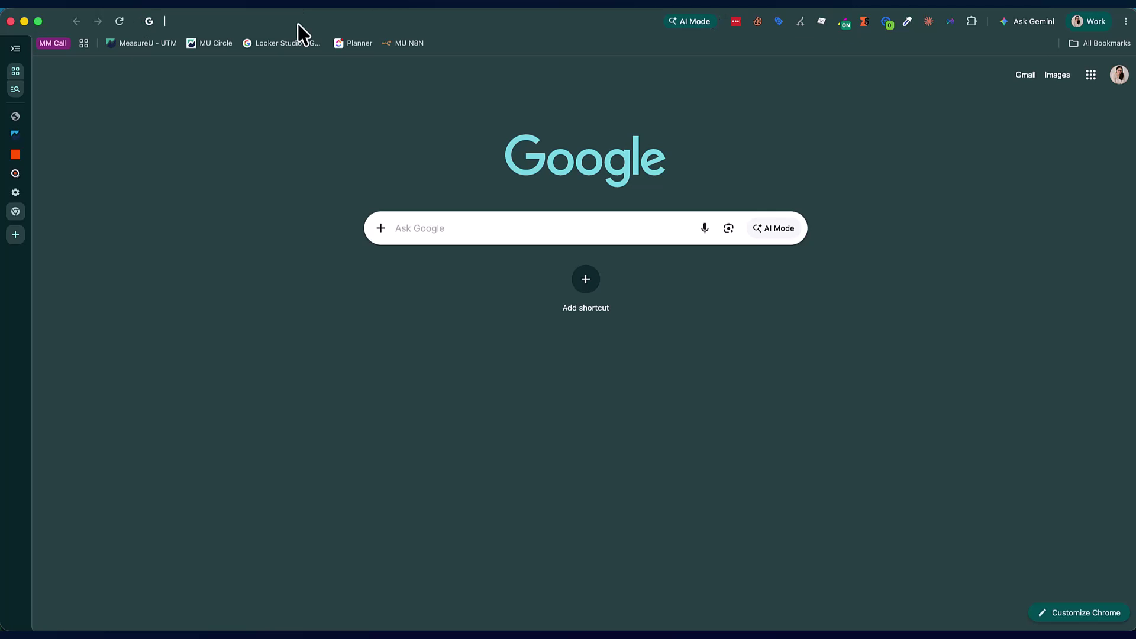
{"action": "left_click", "coordinate": [297, 24]}
{"action": "left_click", "coordinate": [262, 244]}
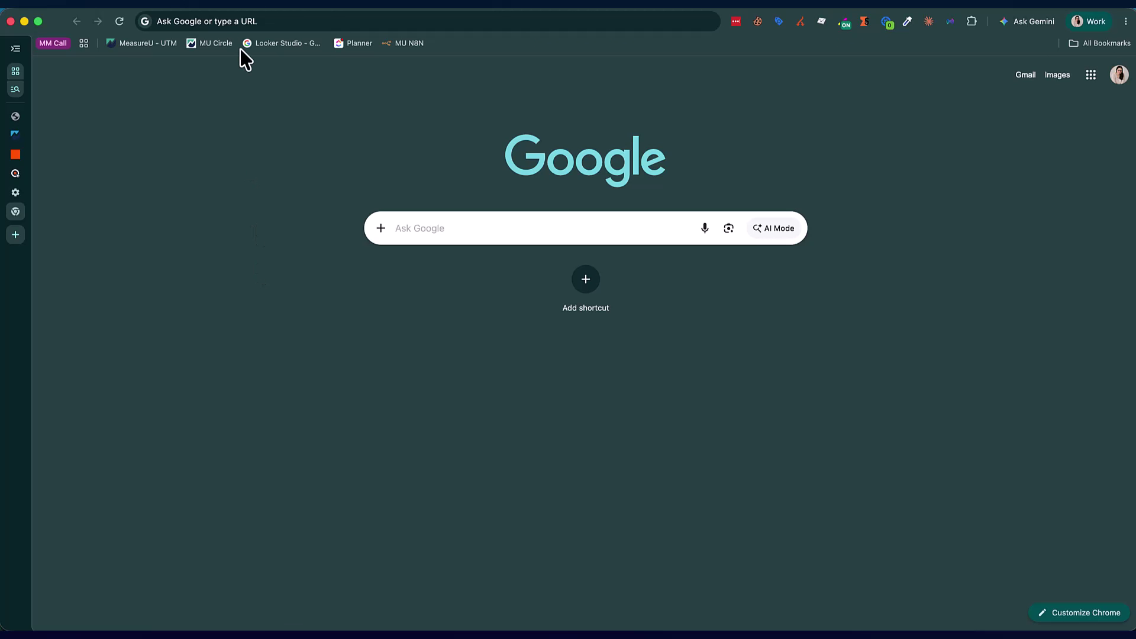
{"action": "left_click", "coordinate": [261, 21]}
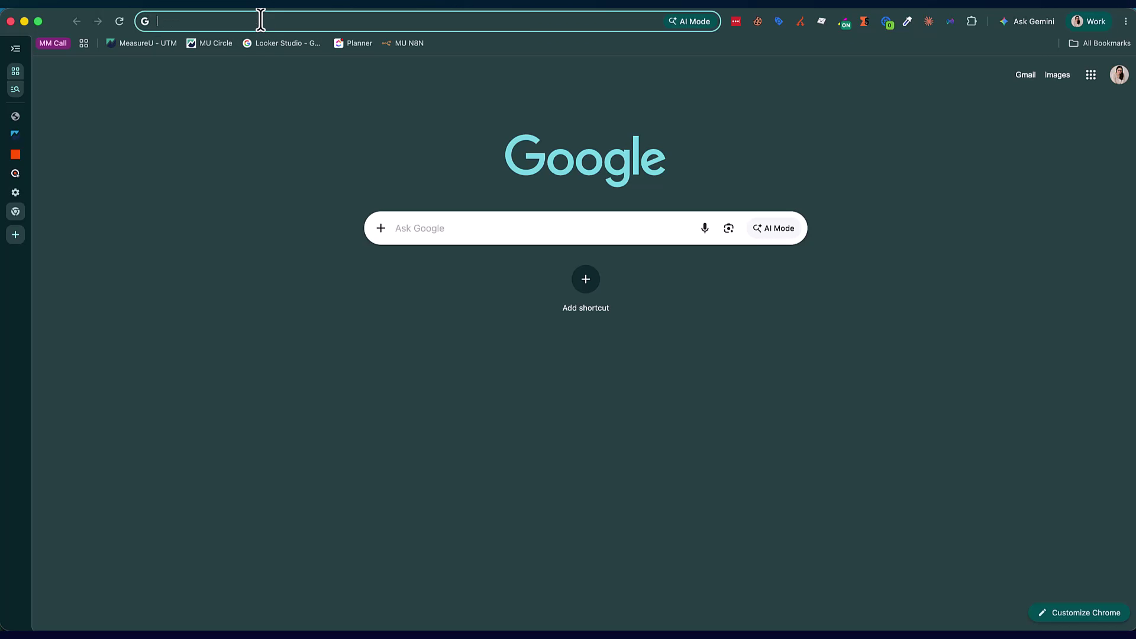
{"action": "key", "text": "super+v"}
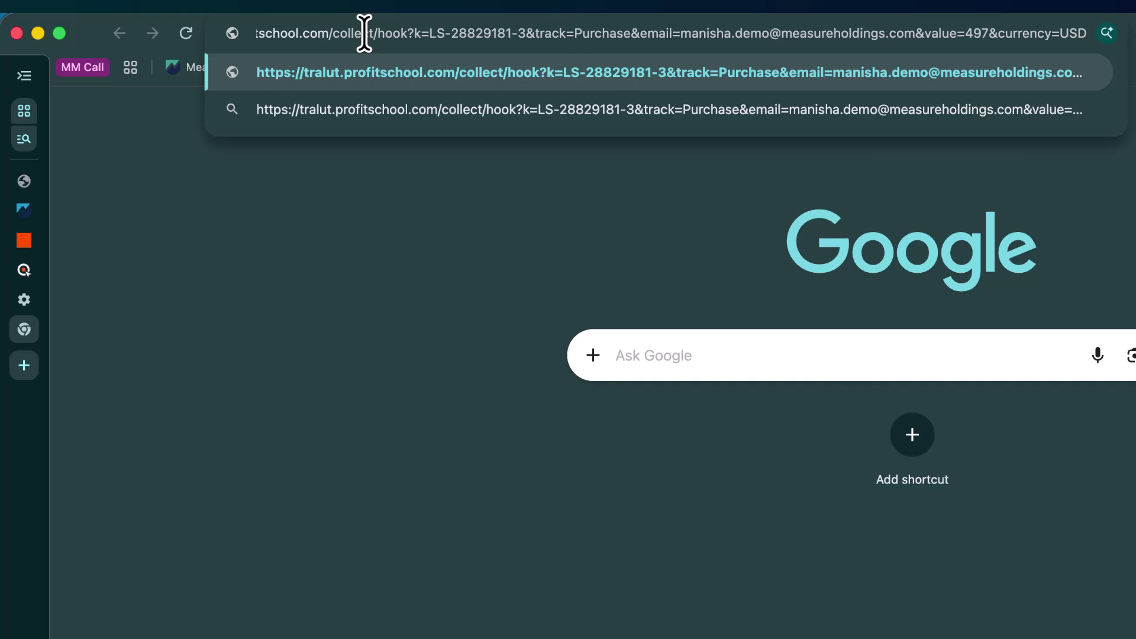
Check the endpoint, event, email and value portions of the webhook URL, and send the request
{"action": "left_click_drag", "start_coordinate": [362, 33], "coordinate": [200, 36]}
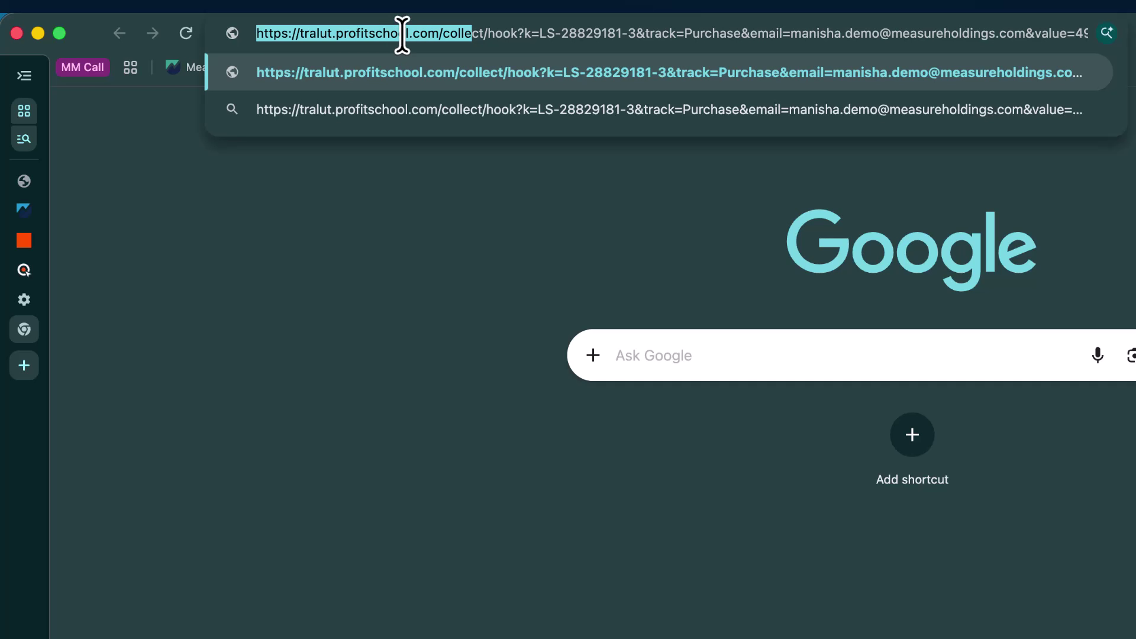
{"action": "left_click", "coordinate": [515, 33]}
{"action": "left_click_drag", "start_coordinate": [515, 33], "coordinate": [286, 20]}
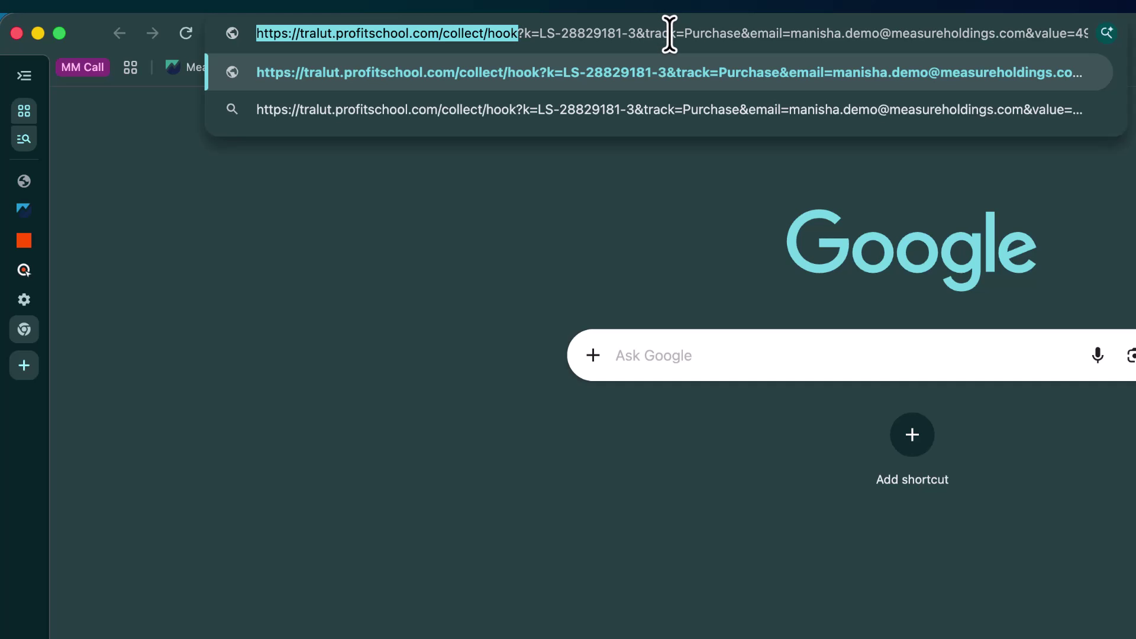
{"action": "left_click_drag", "start_coordinate": [669, 33], "coordinate": [733, 35]}
{"action": "left_click_drag", "start_coordinate": [757, 34], "coordinate": [959, 34]}
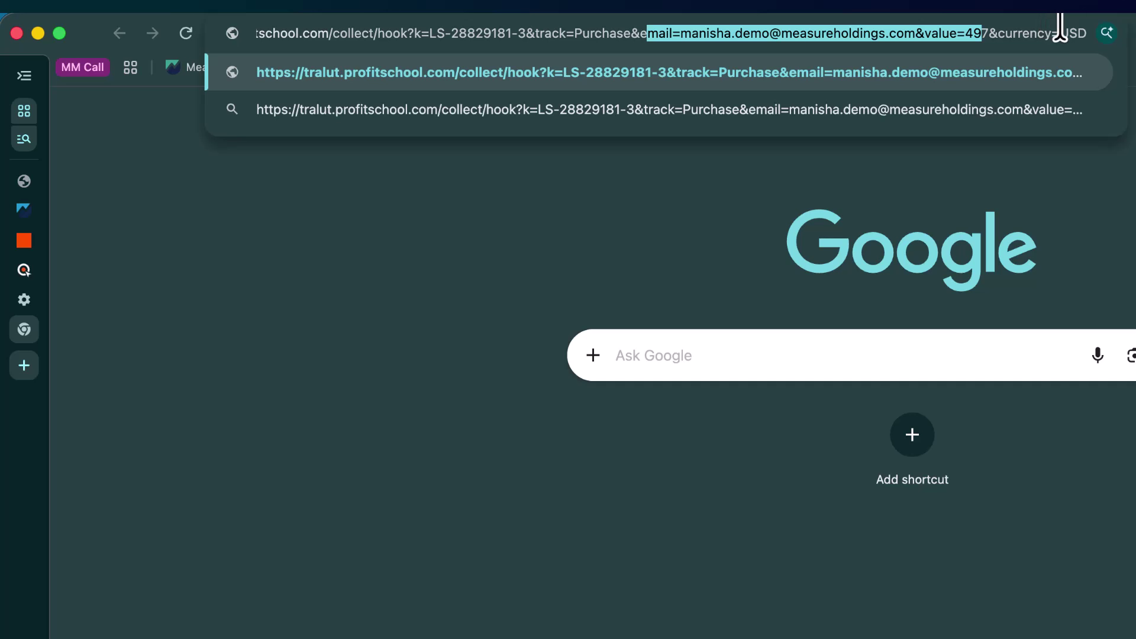
{"action": "left_click", "coordinate": [1082, 33]}
{"action": "key", "text": "Return"}
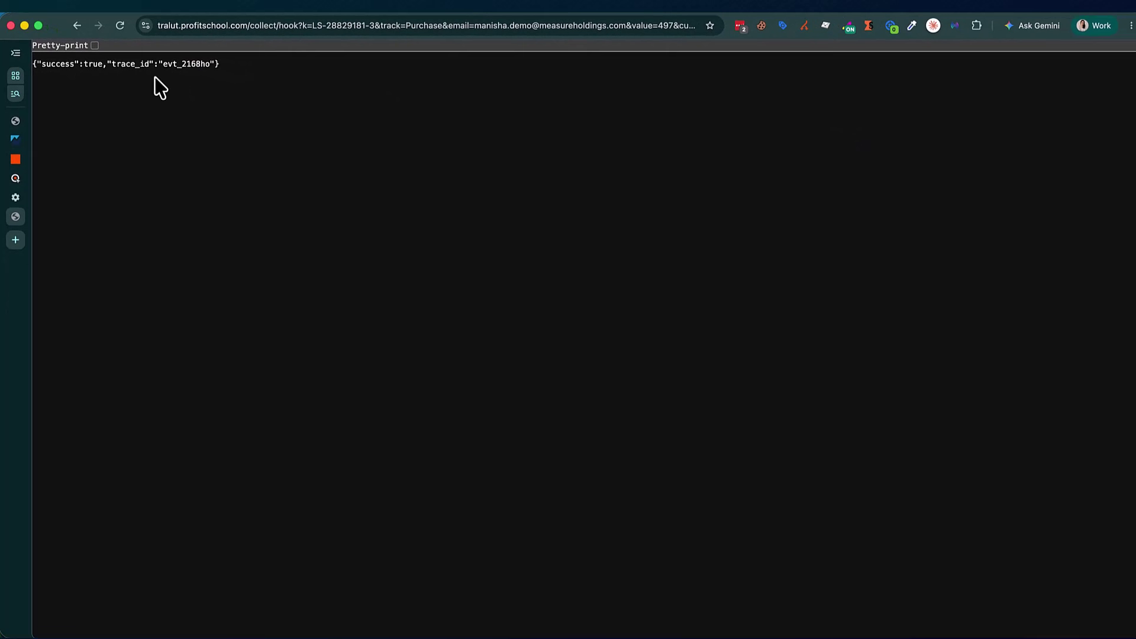
Switch to Tracklution, reload the dashboard page and inspect the events of the newest session in the sessions table
{"action": "left_click", "coordinate": [16, 177]}
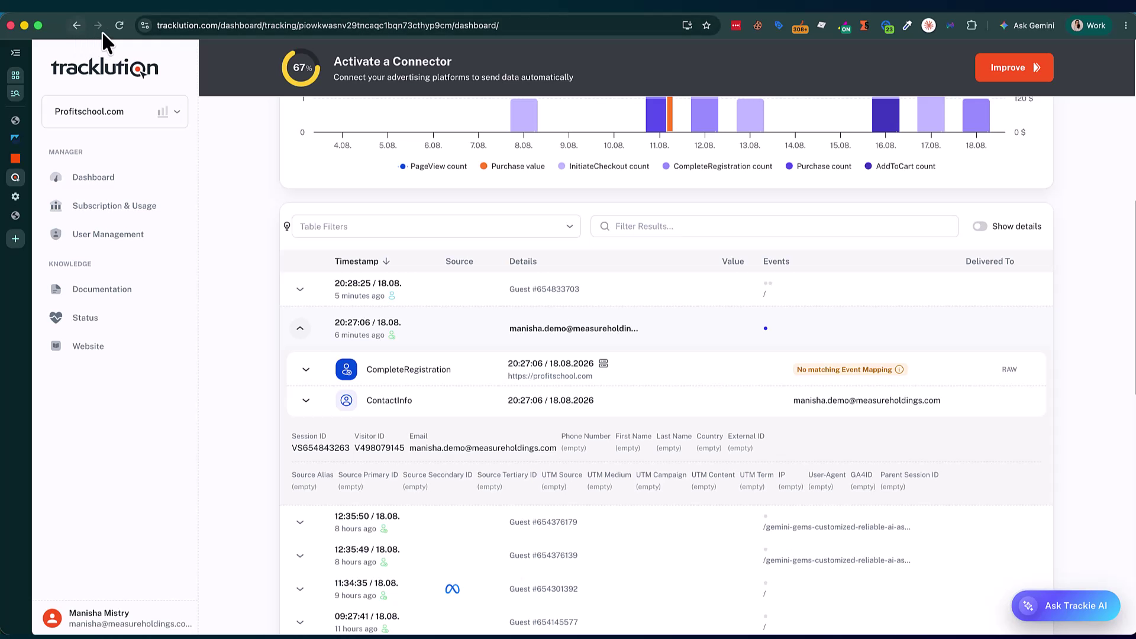
{"action": "left_click", "coordinate": [118, 25]}
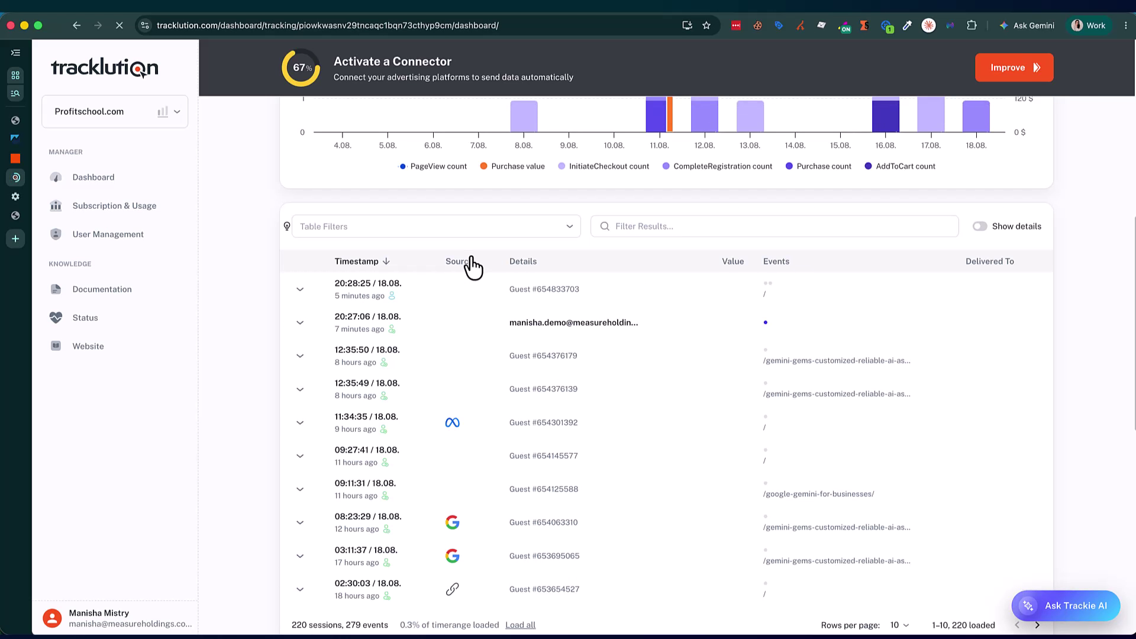
{"action": "left_click", "coordinate": [300, 290]}
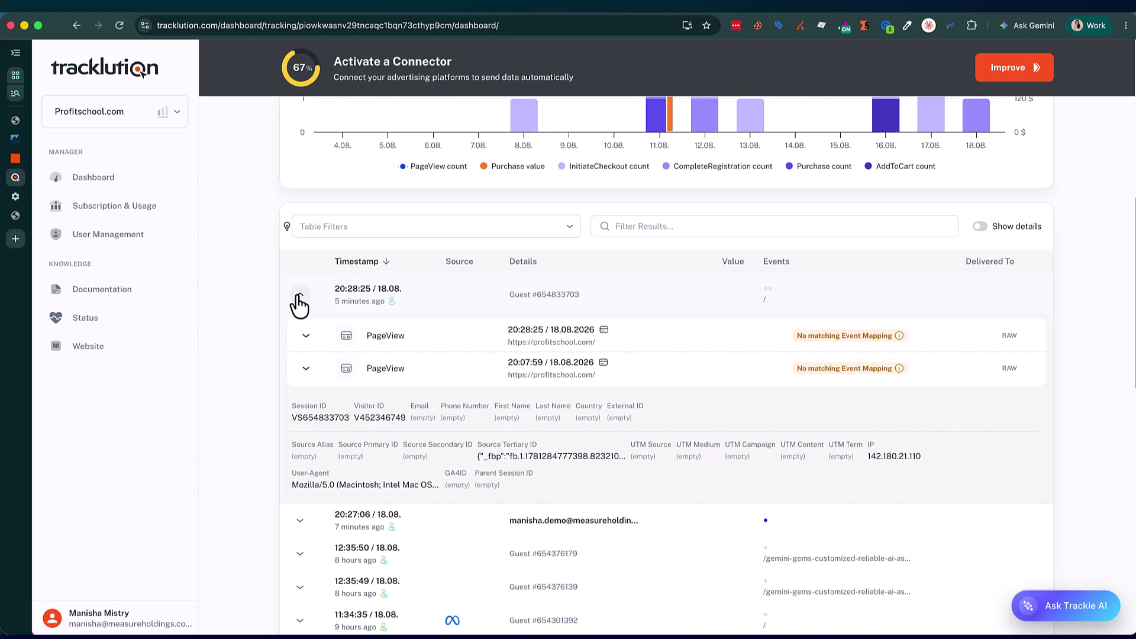
{"action": "scroll", "coordinate": [811, 220], "scroll_direction": "up", "scroll_amount": 6}
{"action": "scroll", "coordinate": [947, 157], "scroll_direction": "up", "scroll_amount": 2}
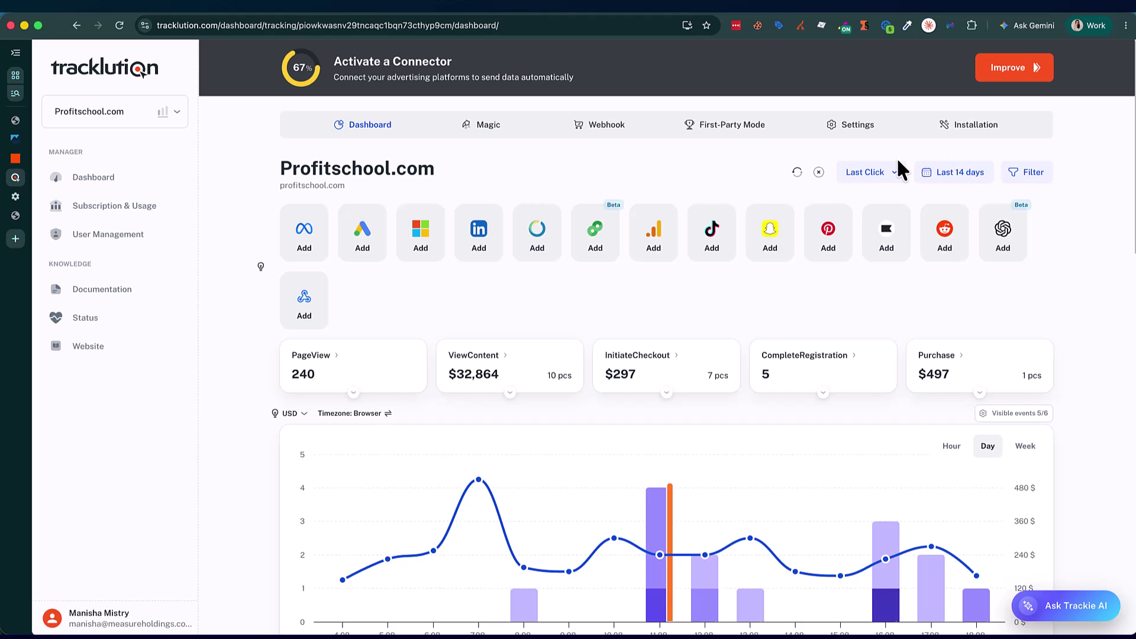
Refresh the dashboard data and inspect the events of the session identified by the lead's email
{"action": "left_click", "coordinate": [797, 172]}
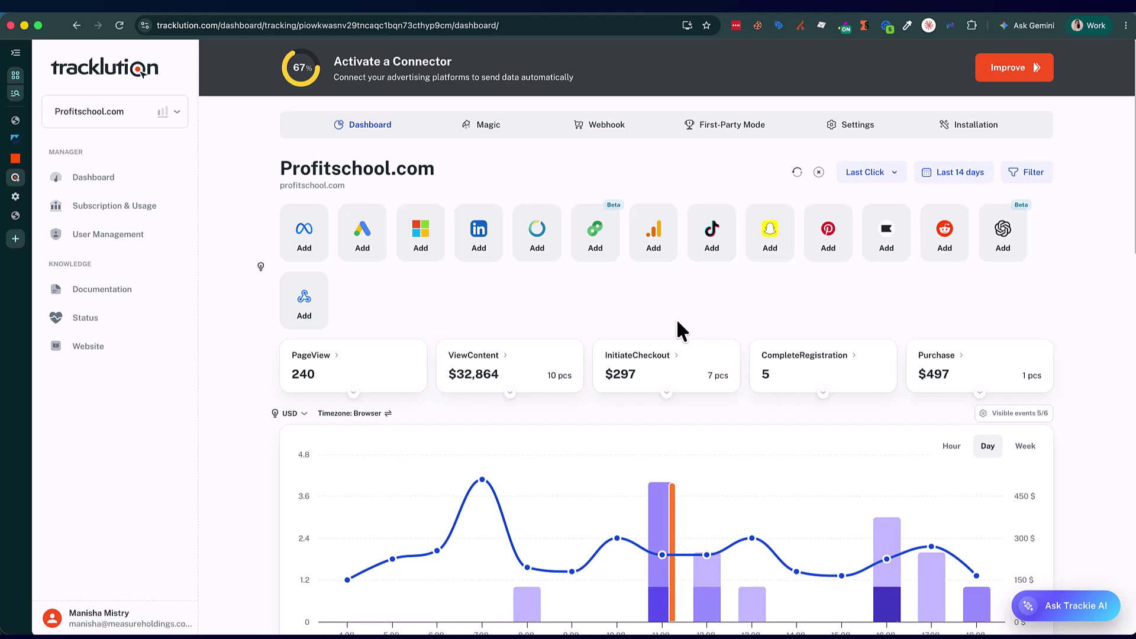
{"action": "scroll", "coordinate": [678, 329], "scroll_direction": "down", "scroll_amount": 6}
{"action": "scroll", "coordinate": [678, 314], "scroll_direction": "down", "scroll_amount": 2}
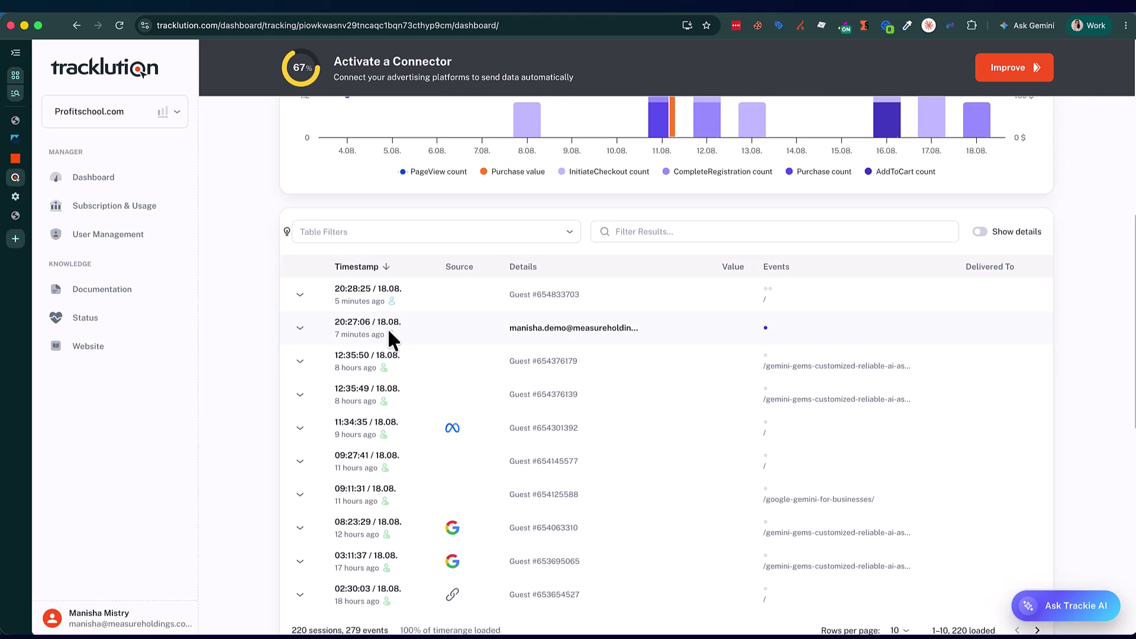
{"action": "left_click", "coordinate": [307, 335]}
{"action": "left_click", "coordinate": [300, 337]}
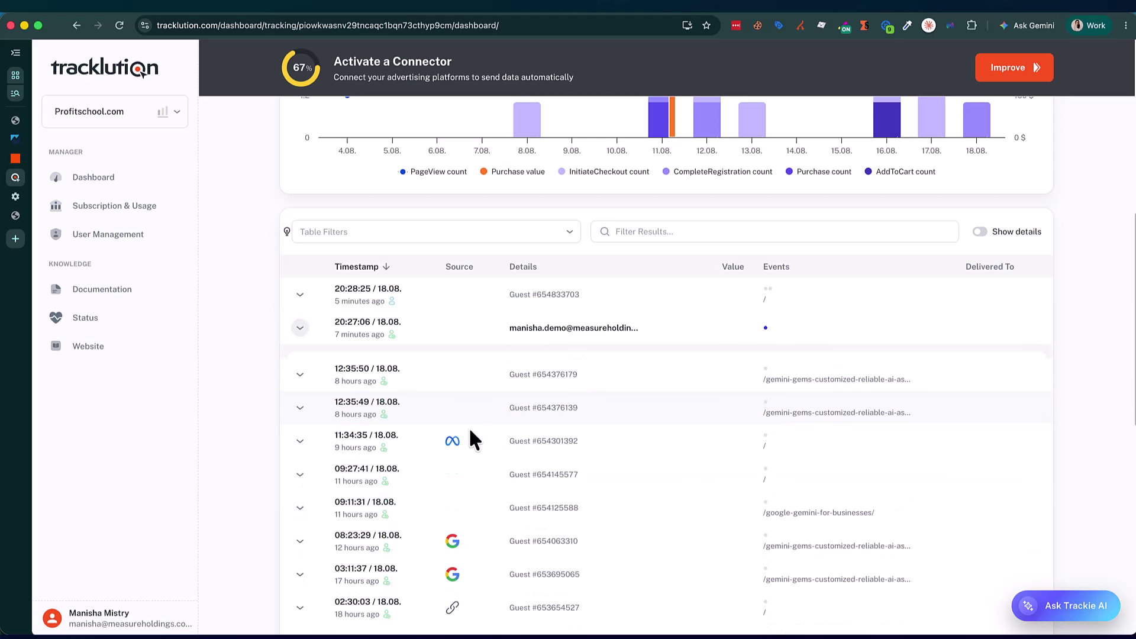
{"action": "left_click", "coordinate": [300, 329]}
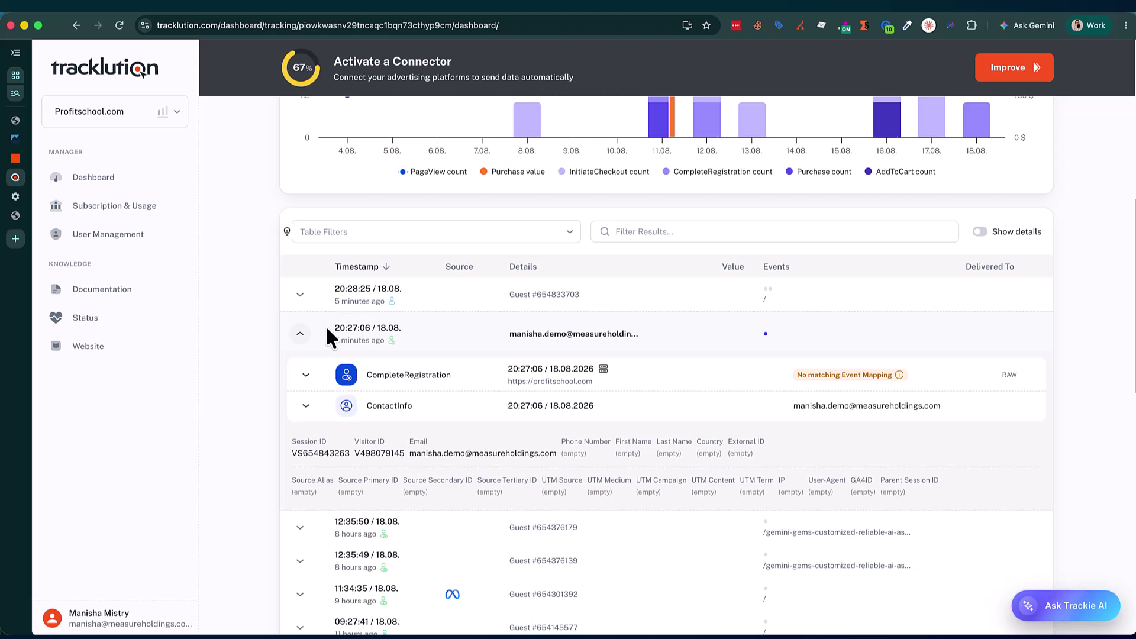
{"action": "left_click", "coordinate": [303, 332]}
{"action": "scroll", "coordinate": [381, 293], "scroll_direction": "up", "scroll_amount": 8}
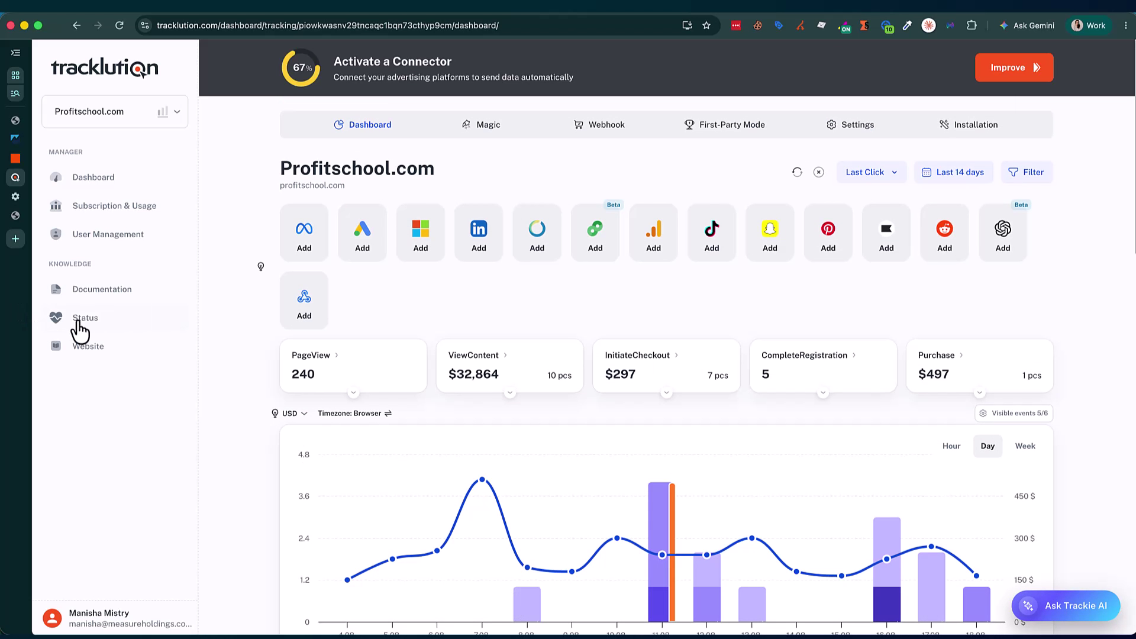
Recheck the webhook response, and copy the webhook URL from the Webhook page of Profitschool.com in Tracklution
{"action": "left_click", "coordinate": [18, 216]}
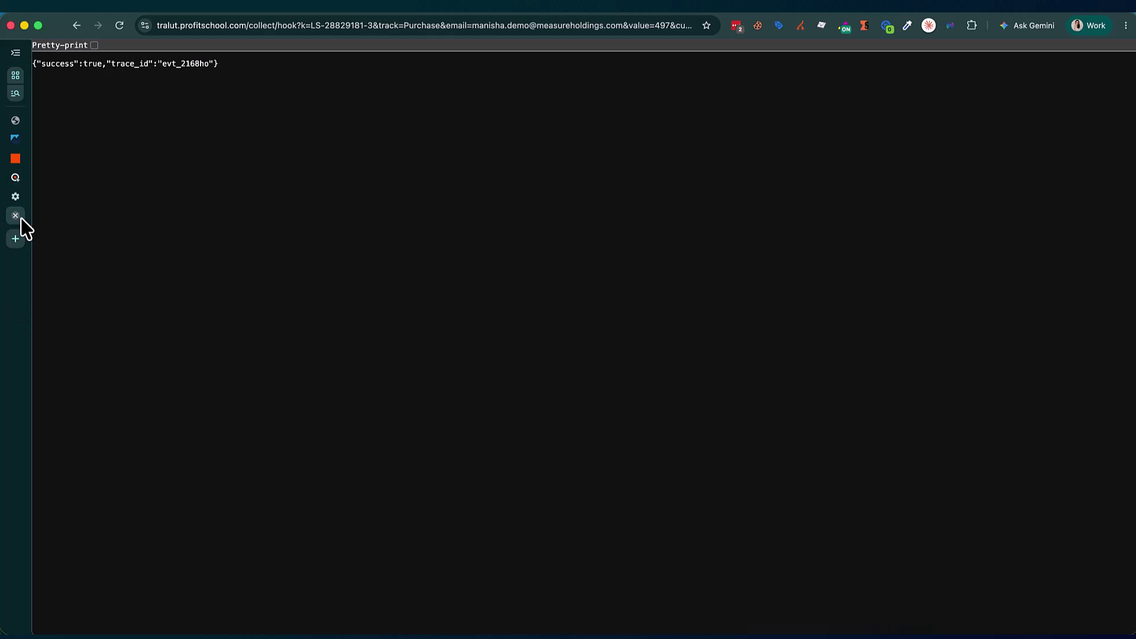
{"action": "left_click", "coordinate": [15, 178]}
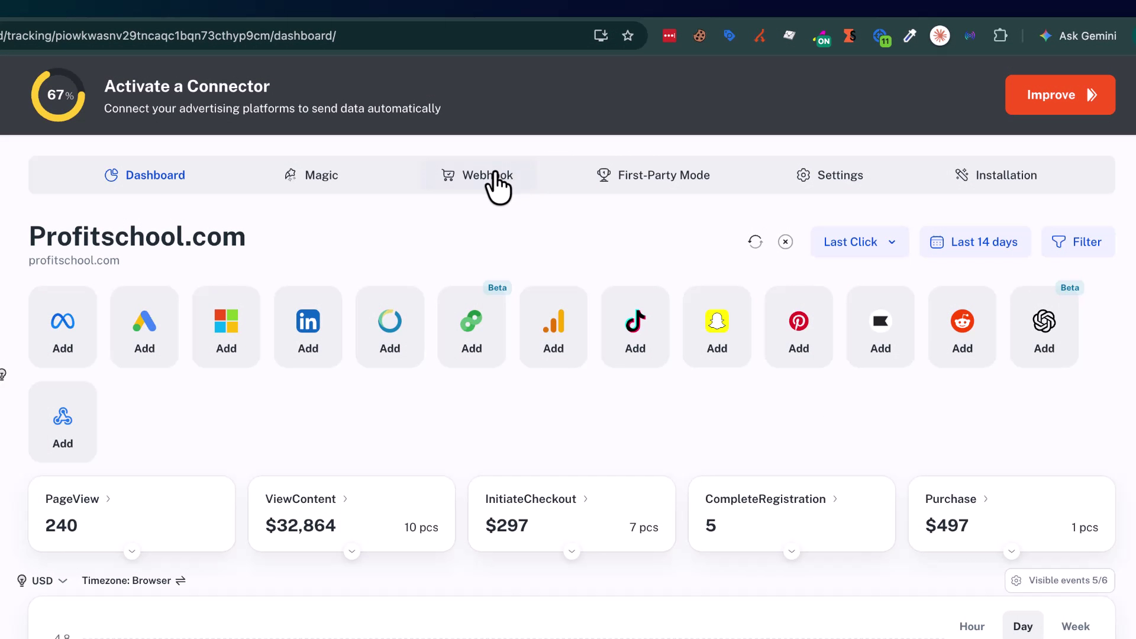
{"action": "left_click", "coordinate": [496, 173]}
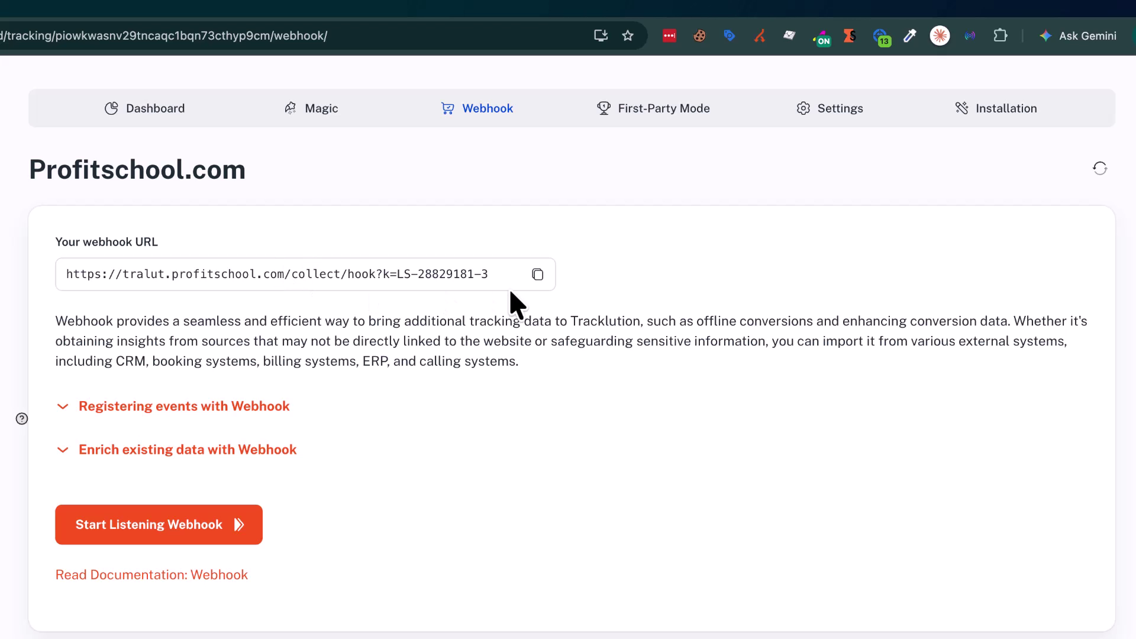
{"action": "left_click", "coordinate": [539, 275]}
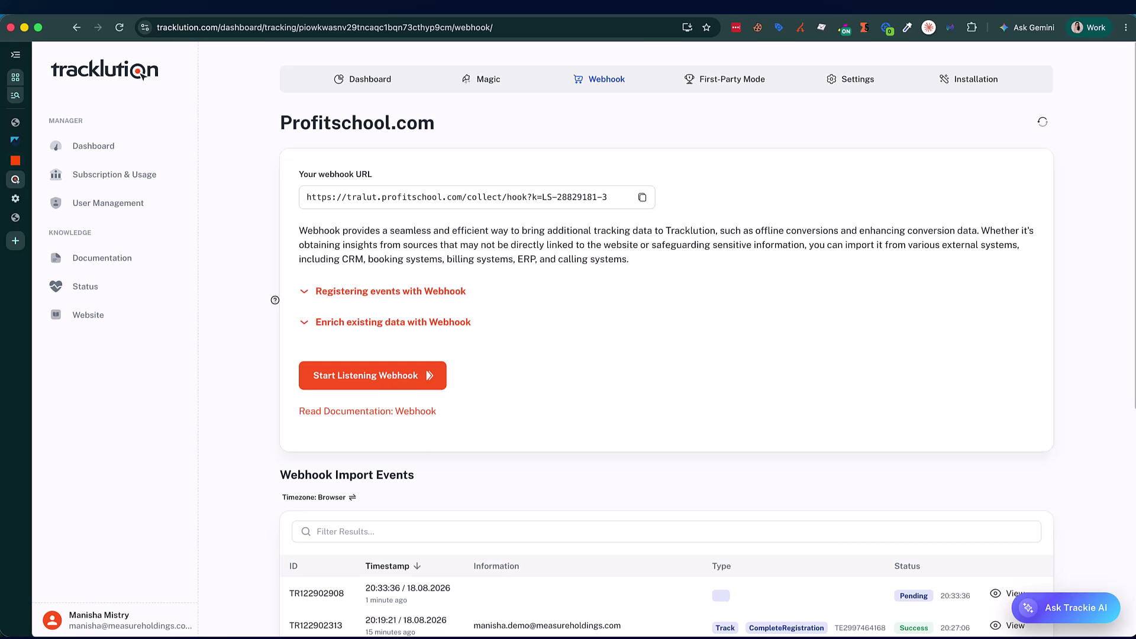
Look over the "One Sale, One Email — Offline Pays Online" diagram and return to Tracklution
{"action": "left_click", "coordinate": [15, 122]}
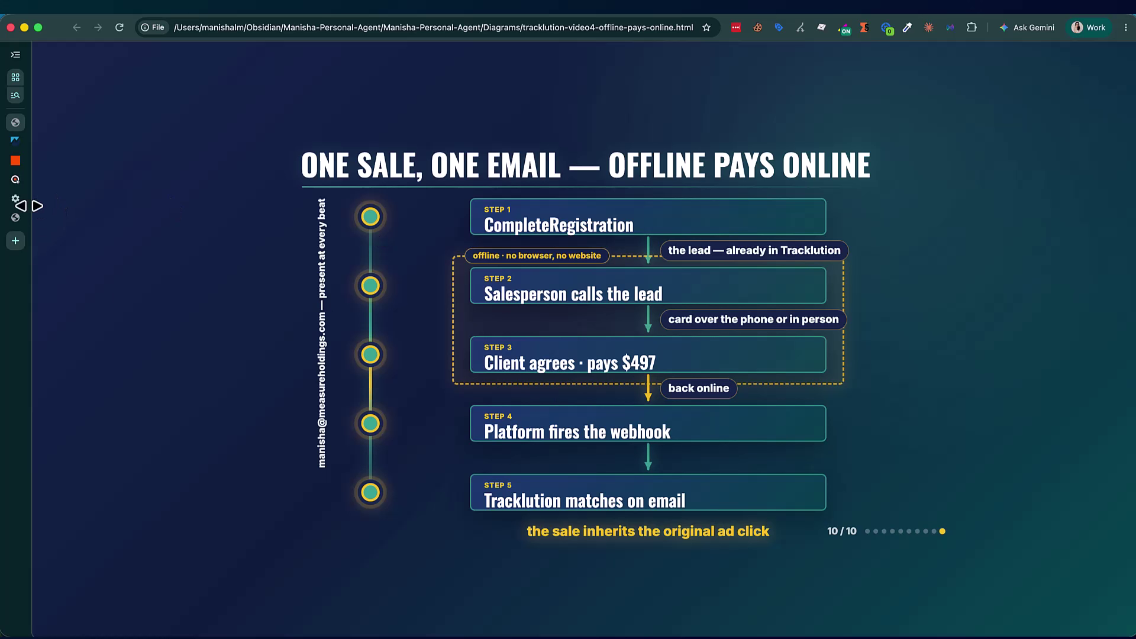
{"action": "left_click", "coordinate": [16, 179]}
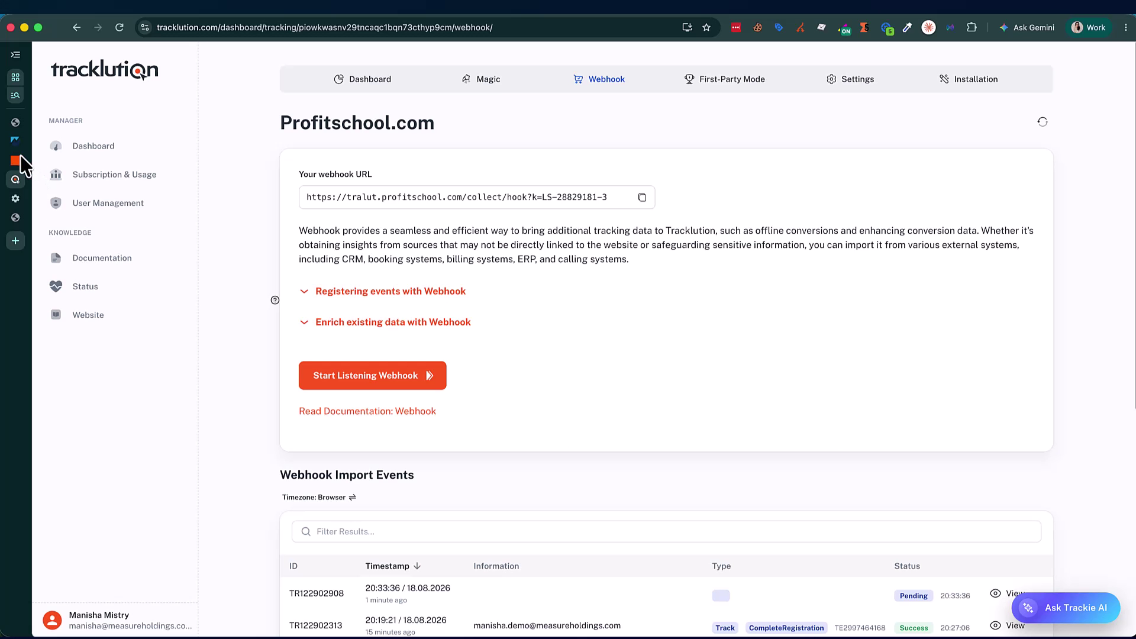
{"action": "left_click", "coordinate": [16, 123]}
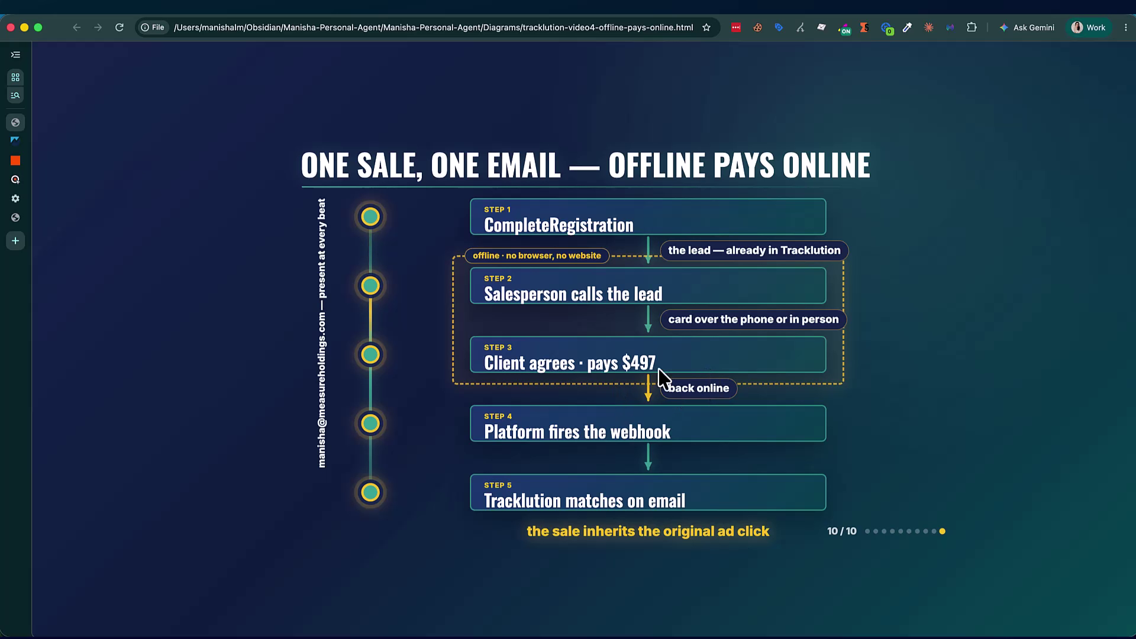
{"action": "left_click", "coordinate": [16, 178]}
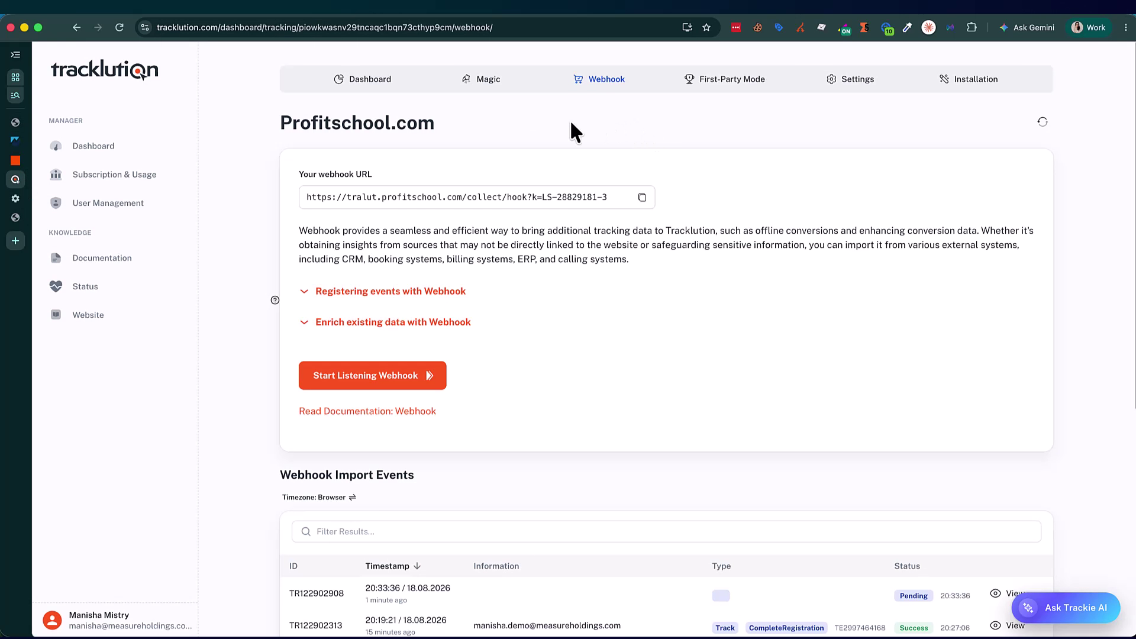
Open the Profitschool.com dashboard again and inspect the events of the two most recent sessions for the purchase
{"action": "left_click", "coordinate": [105, 155]}
{"action": "left_click", "coordinate": [430, 235]}
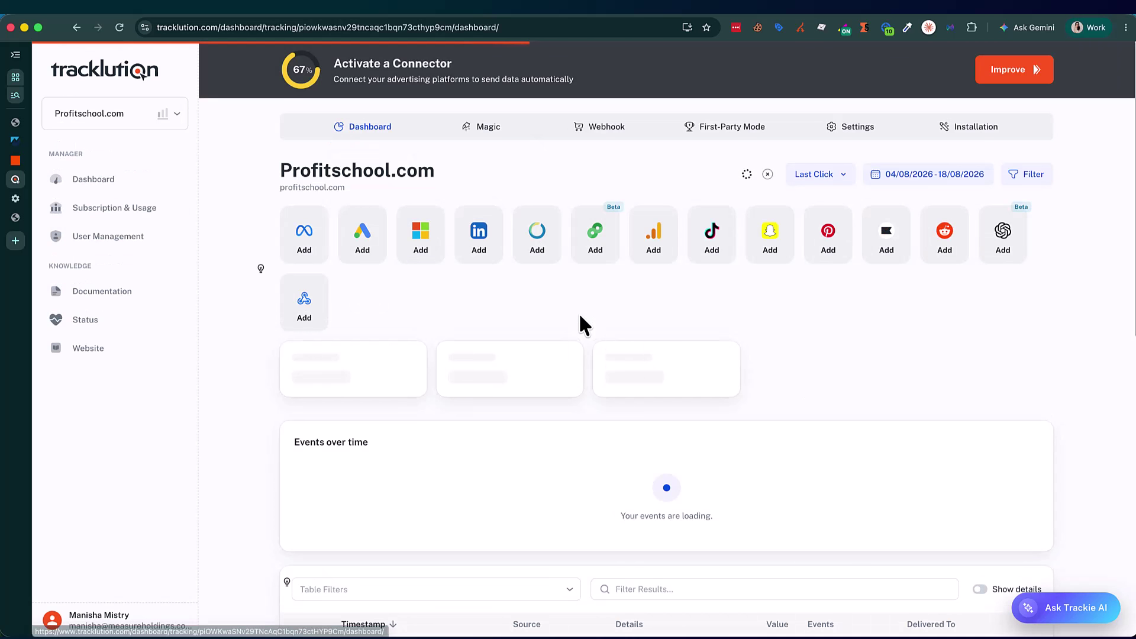
{"action": "scroll", "coordinate": [571, 326], "scroll_direction": "down", "scroll_amount": 10}
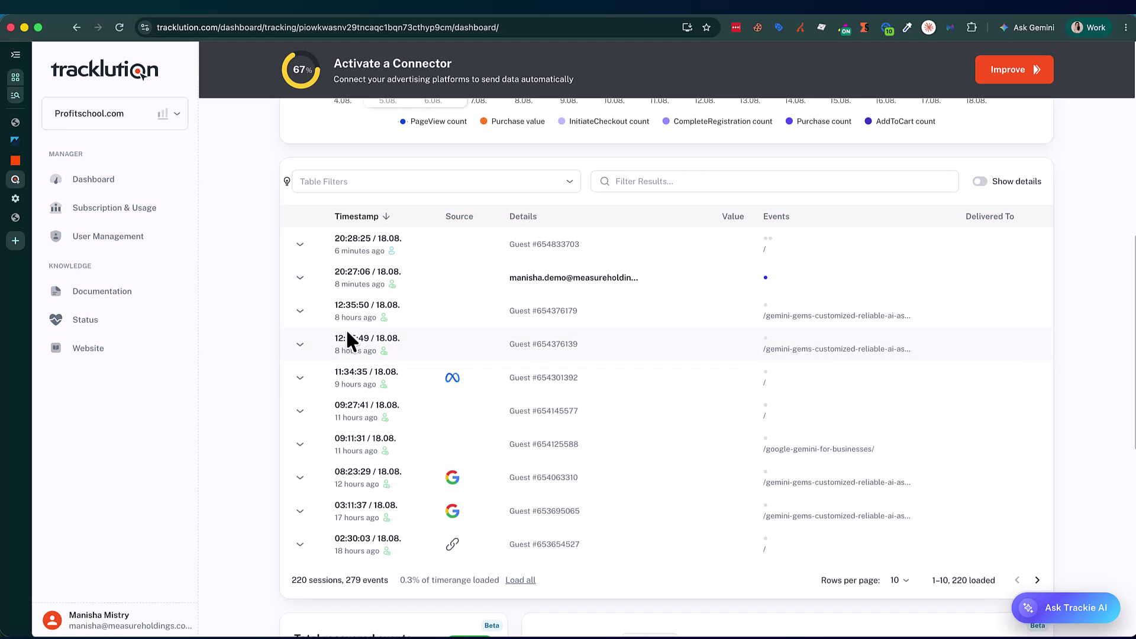
{"action": "left_click", "coordinate": [301, 282]}
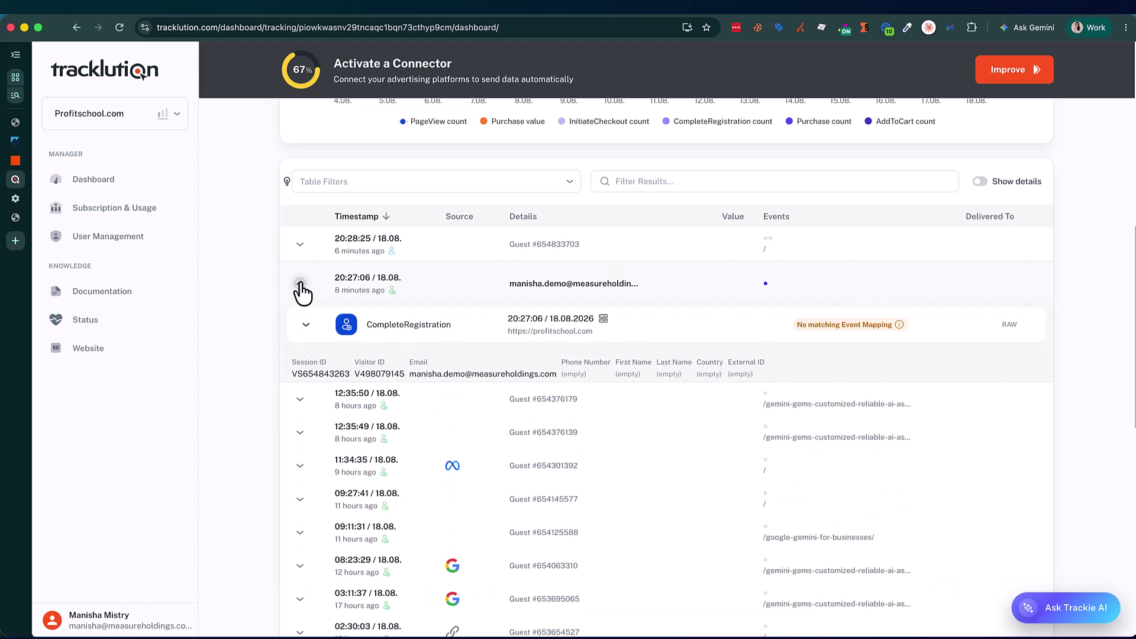
{"action": "left_click", "coordinate": [300, 252]}
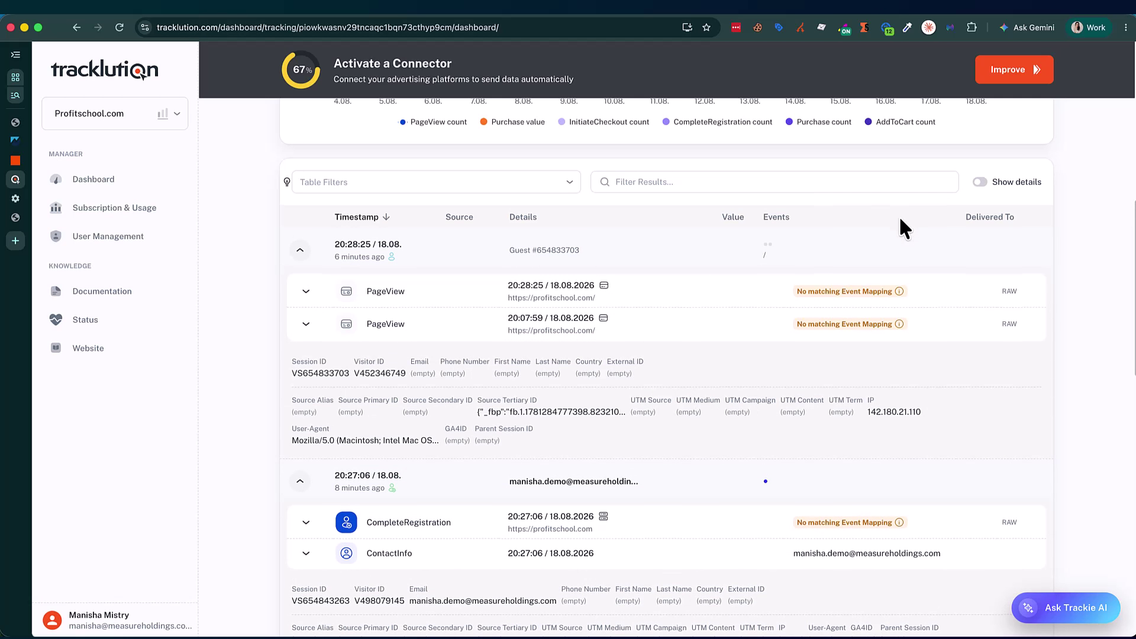
{"action": "scroll", "coordinate": [899, 216], "scroll_direction": "up", "scroll_amount": 6}
{"action": "scroll", "coordinate": [917, 290], "scroll_direction": "down", "scroll_amount": 7}
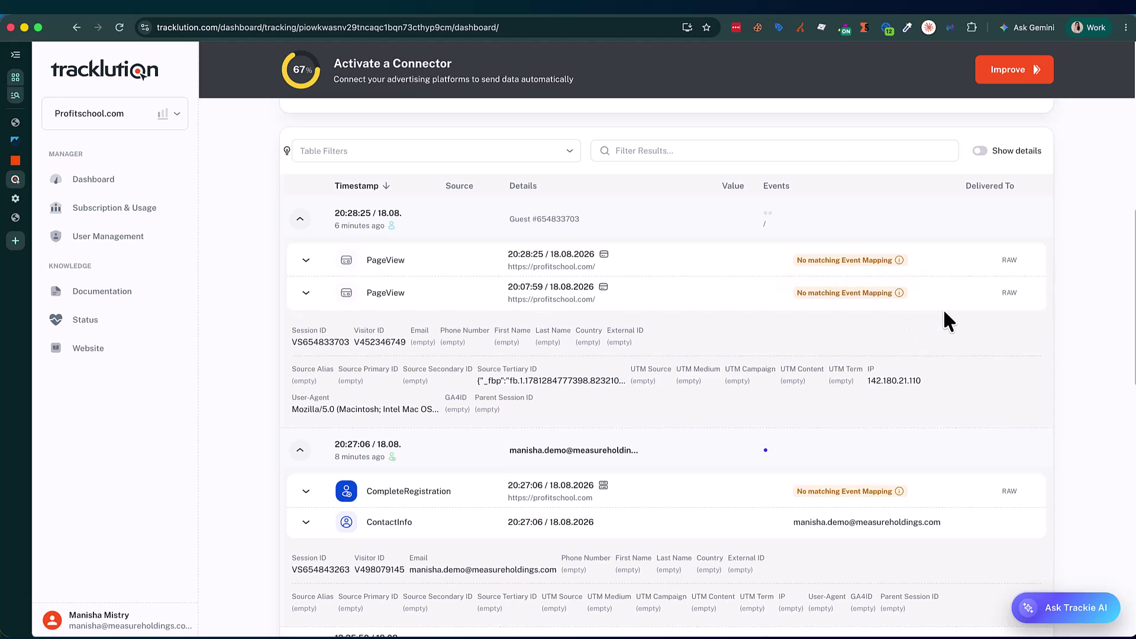
Refresh the Profitschool.com dashboard data and check the lead's session for the purchase event
{"action": "scroll", "coordinate": [947, 260], "scroll_direction": "up", "scroll_amount": 2}
{"action": "scroll", "coordinate": [761, 273], "scroll_direction": "up", "scroll_amount": 4}
{"action": "scroll", "coordinate": [756, 267], "scroll_direction": "up", "scroll_amount": 4}
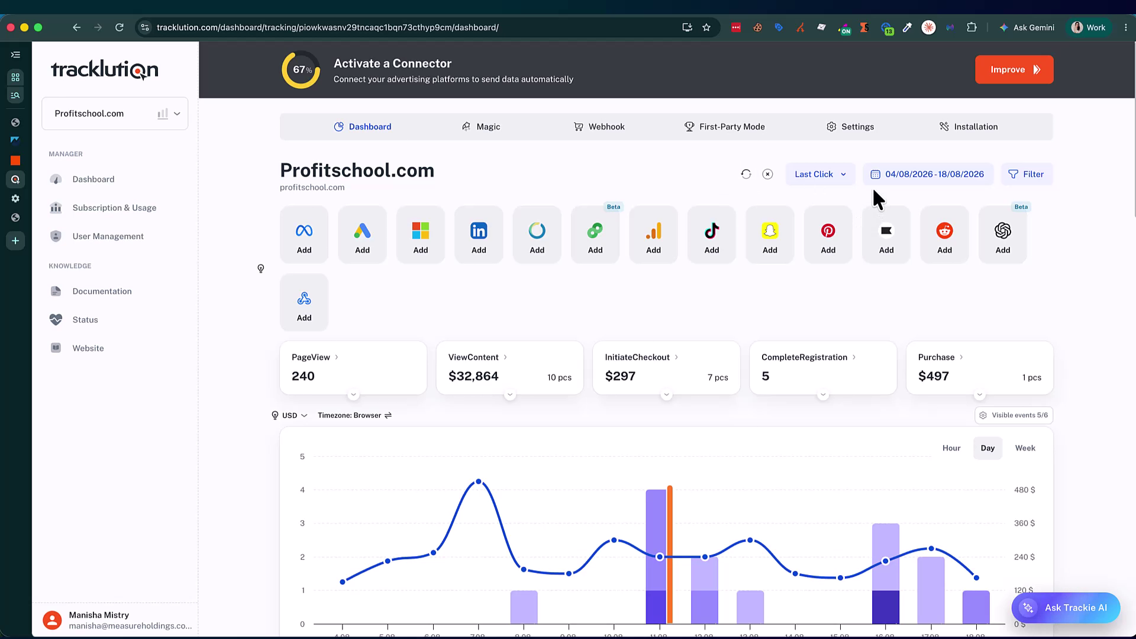
{"action": "left_click", "coordinate": [747, 174]}
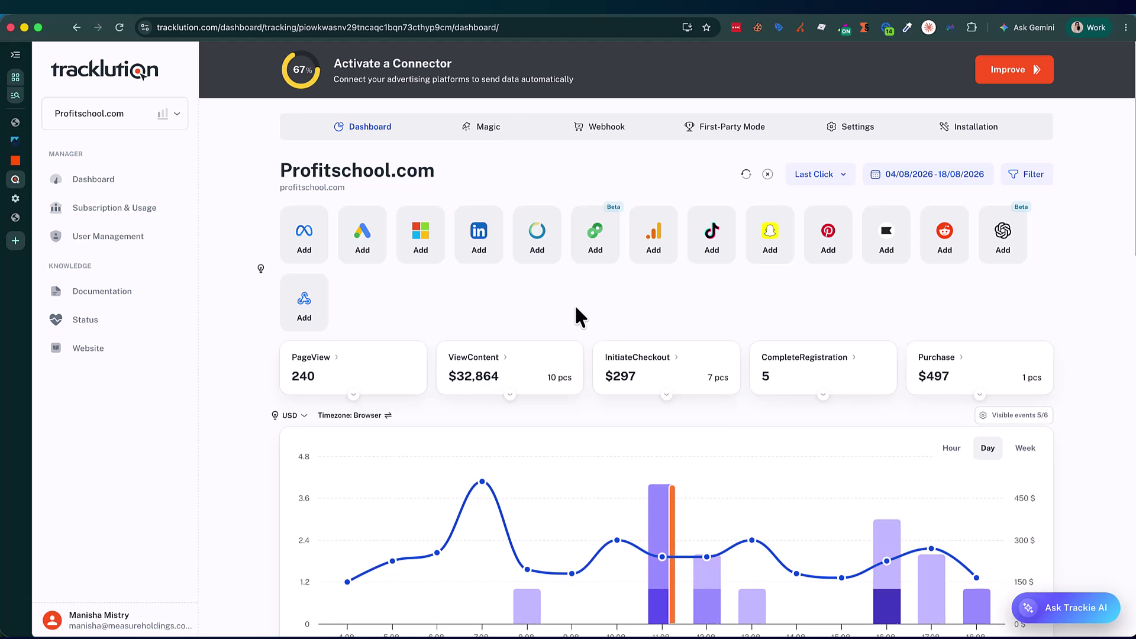
{"action": "scroll", "coordinate": [573, 314], "scroll_direction": "down", "scroll_amount": 7}
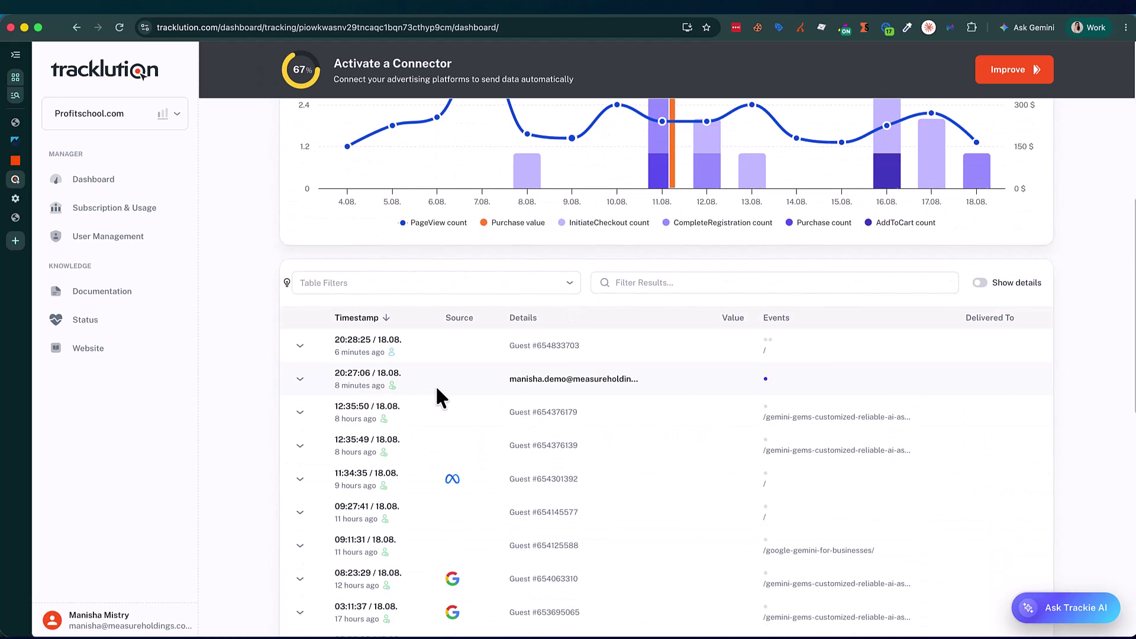
{"action": "left_click", "coordinate": [300, 379]}
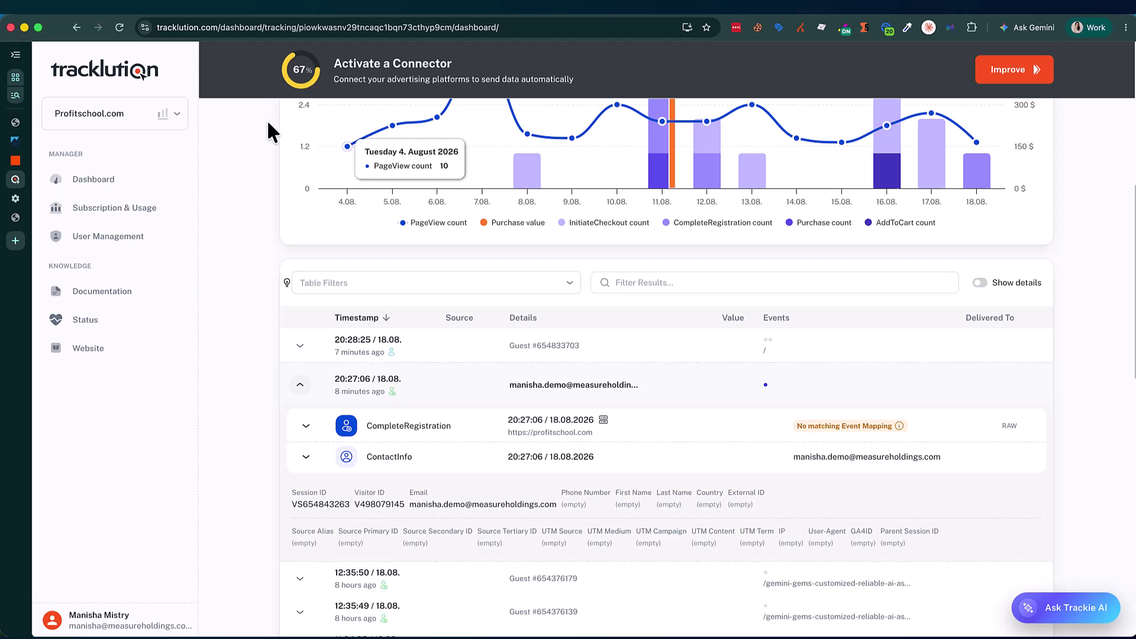
Open the Webhook page of Profitschool.com and copy its webhook URL
{"action": "scroll", "coordinate": [429, 249], "scroll_direction": "up", "scroll_amount": 7}
{"action": "left_click", "coordinate": [583, 132]}
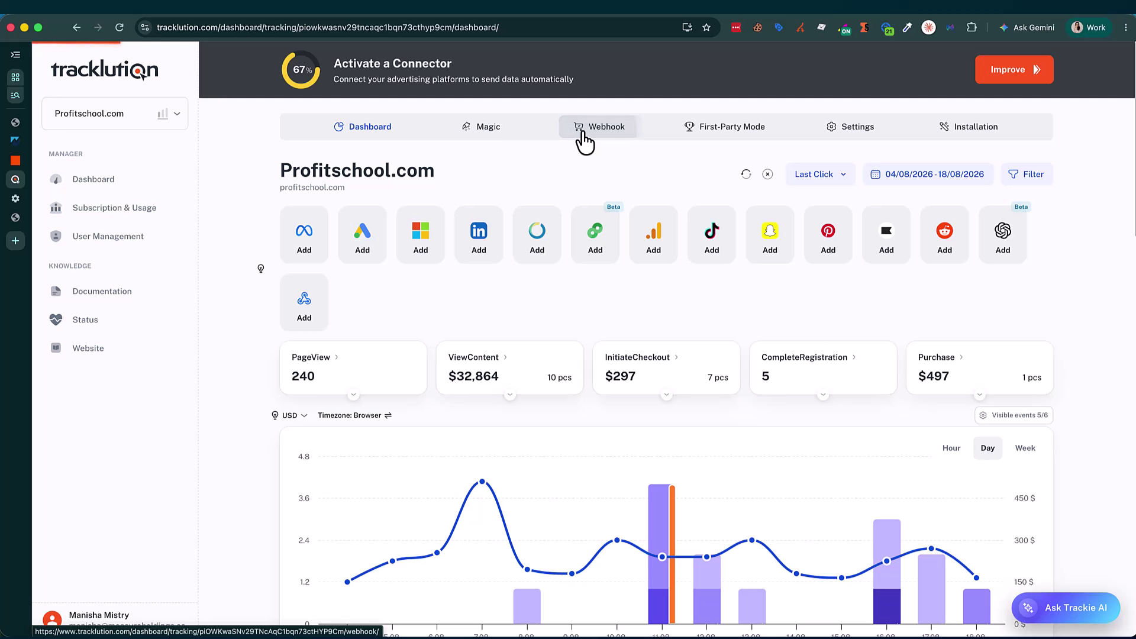
{"action": "left_click", "coordinate": [643, 199]}
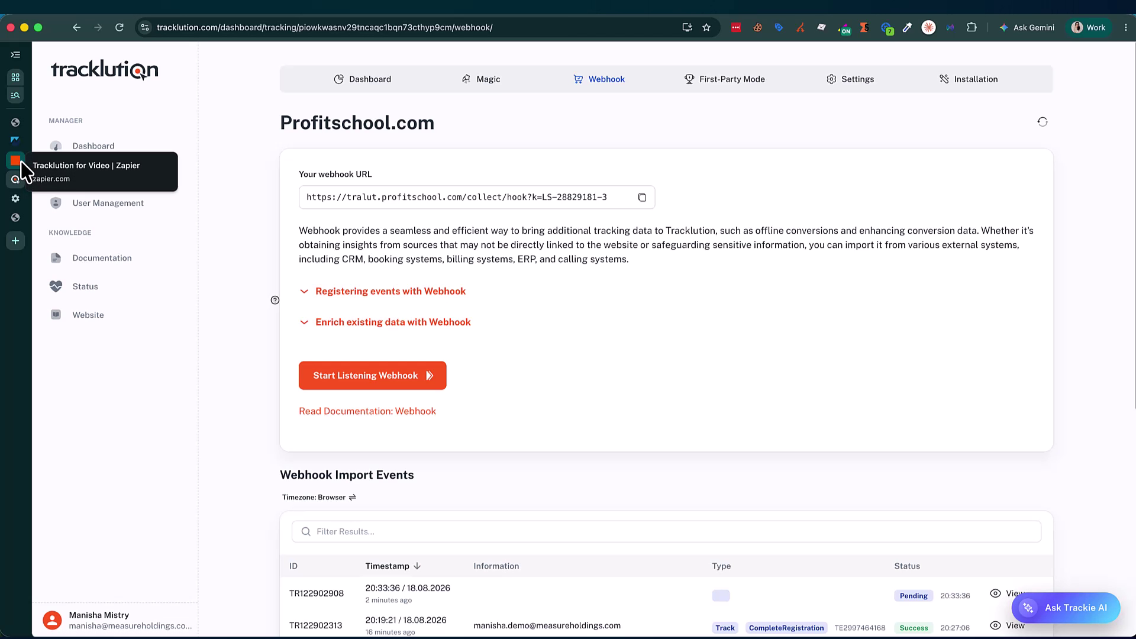
Close the Tracklution and Chrome settings tabs, reopen Tracklution in a new tab and view the Profitschool.com container
{"action": "middle_click", "coordinate": [13, 176]}
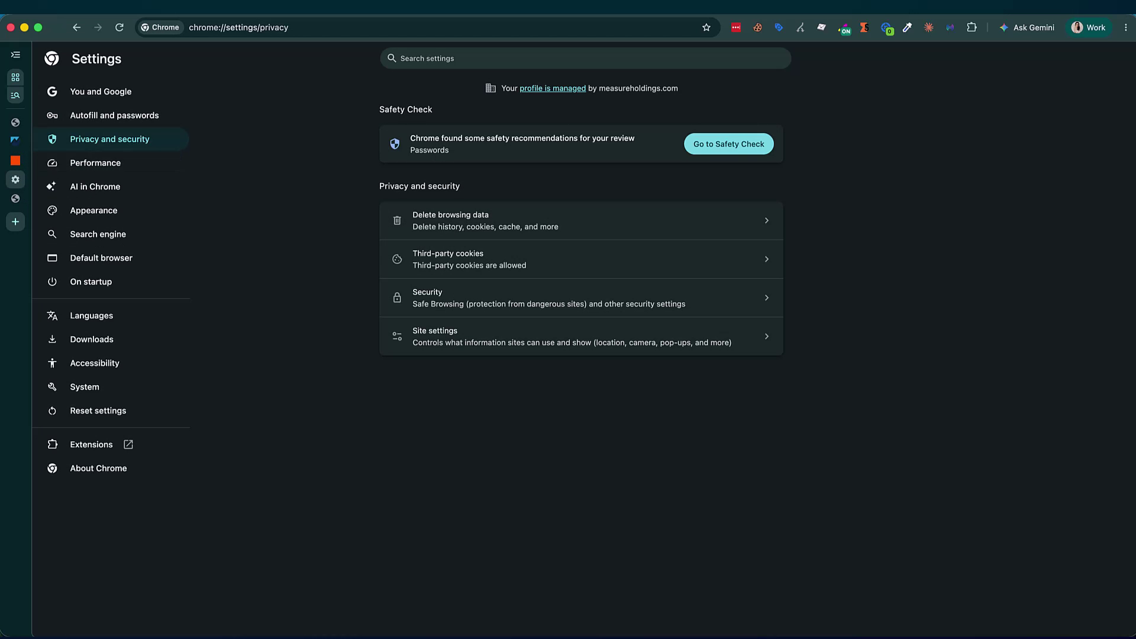
{"action": "left_click", "coordinate": [16, 180]}
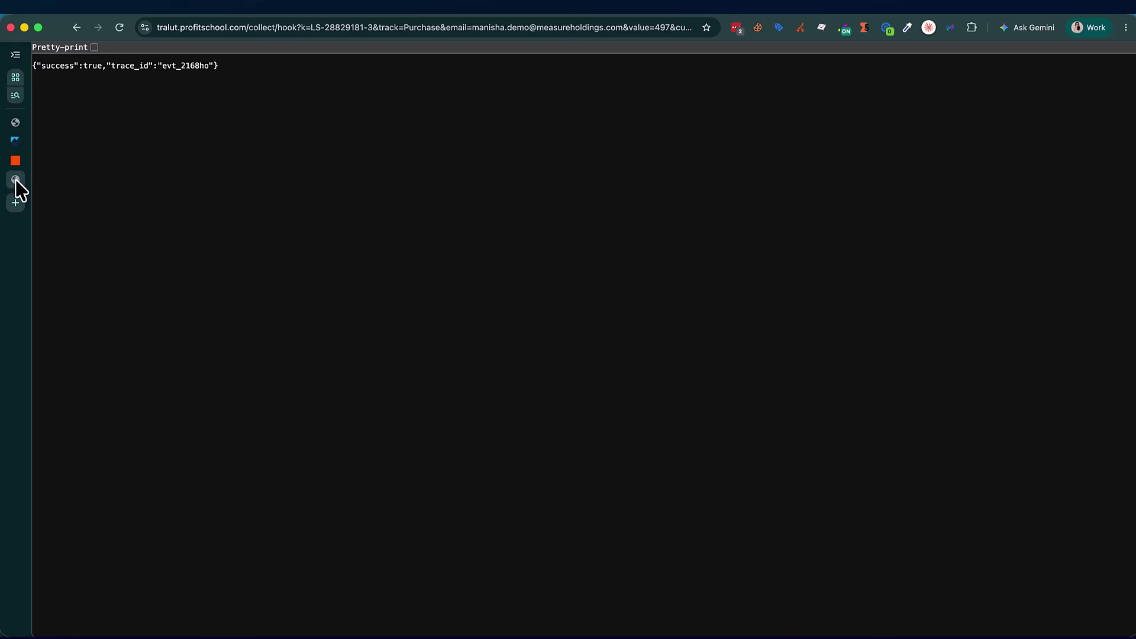
{"action": "left_click", "coordinate": [16, 202]}
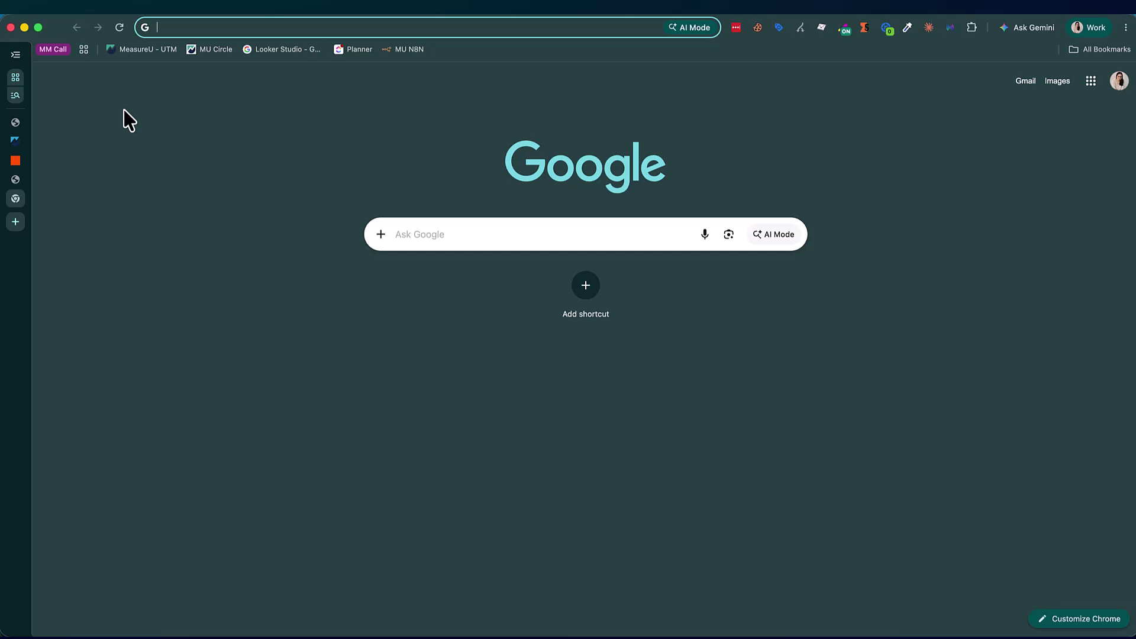
{"action": "type", "text": "trac"}
{"action": "key", "text": "Return"}
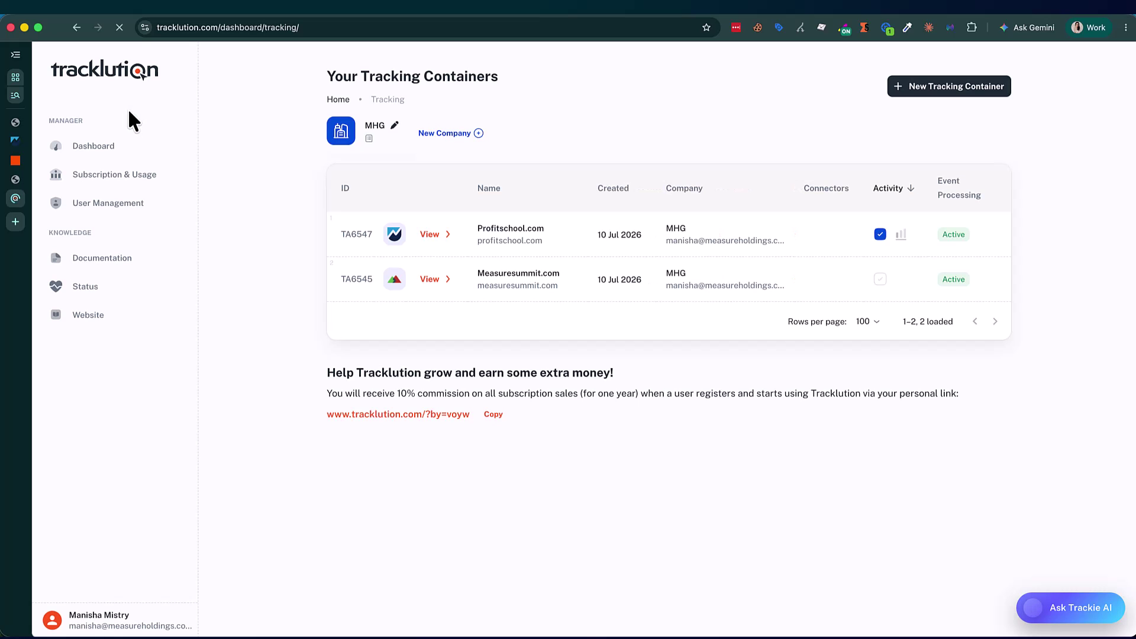
{"action": "left_click", "coordinate": [431, 236]}
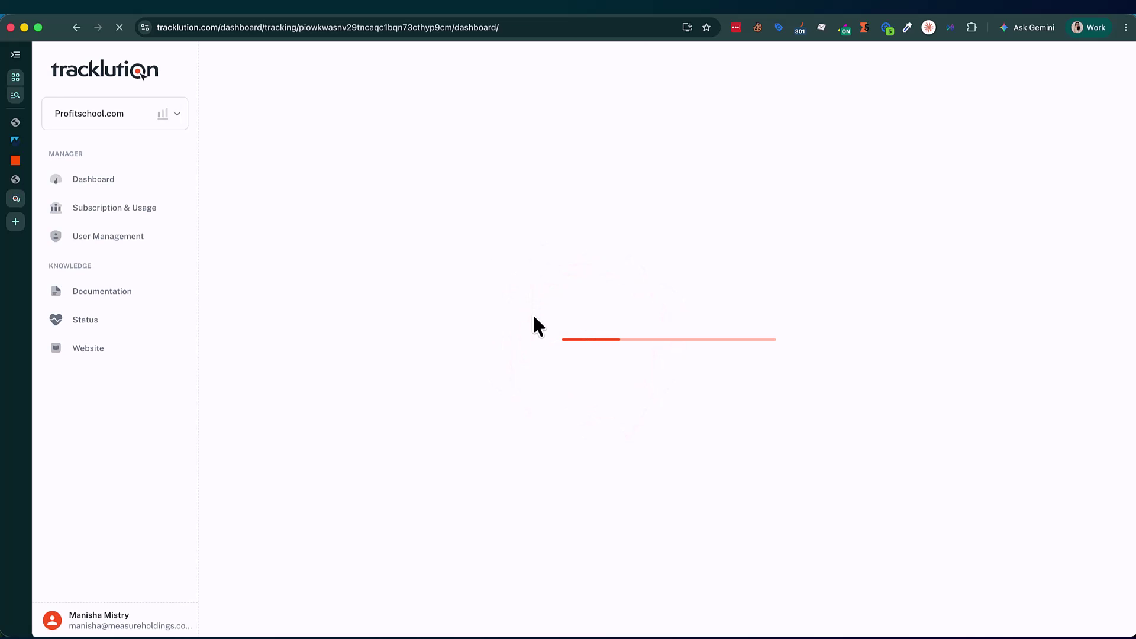
Inspect the events of the two most recent sessions in the reopened Profitschool.com dashboard
{"action": "scroll", "coordinate": [531, 320], "scroll_direction": "down", "scroll_amount": 6}
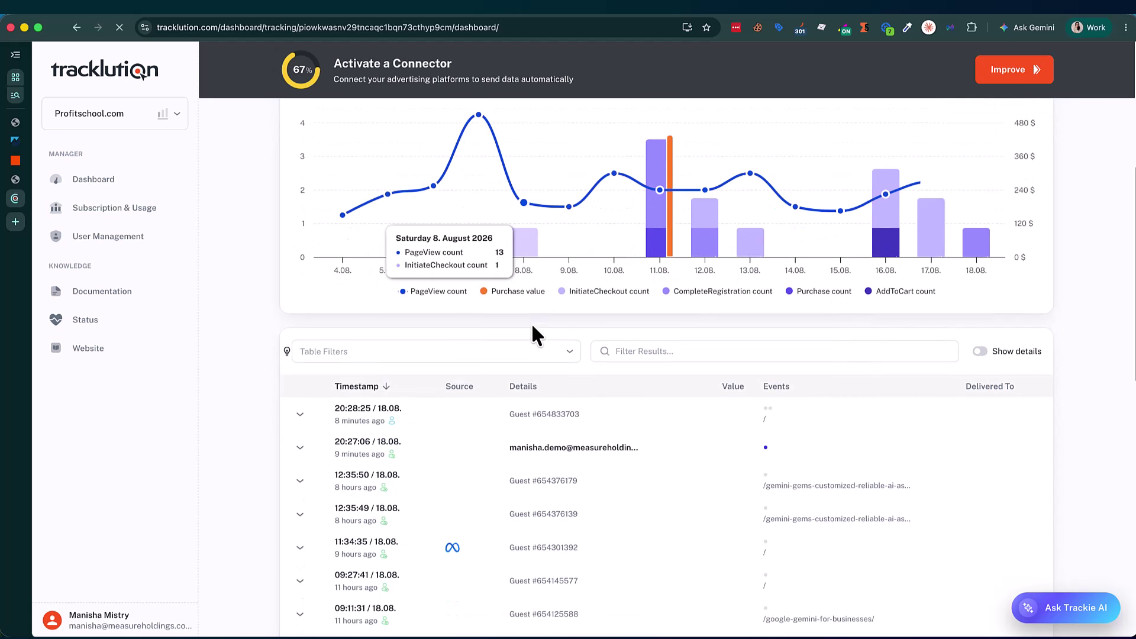
{"action": "scroll", "coordinate": [531, 322], "scroll_direction": "down", "scroll_amount": 1}
{"action": "left_click", "coordinate": [300, 421]}
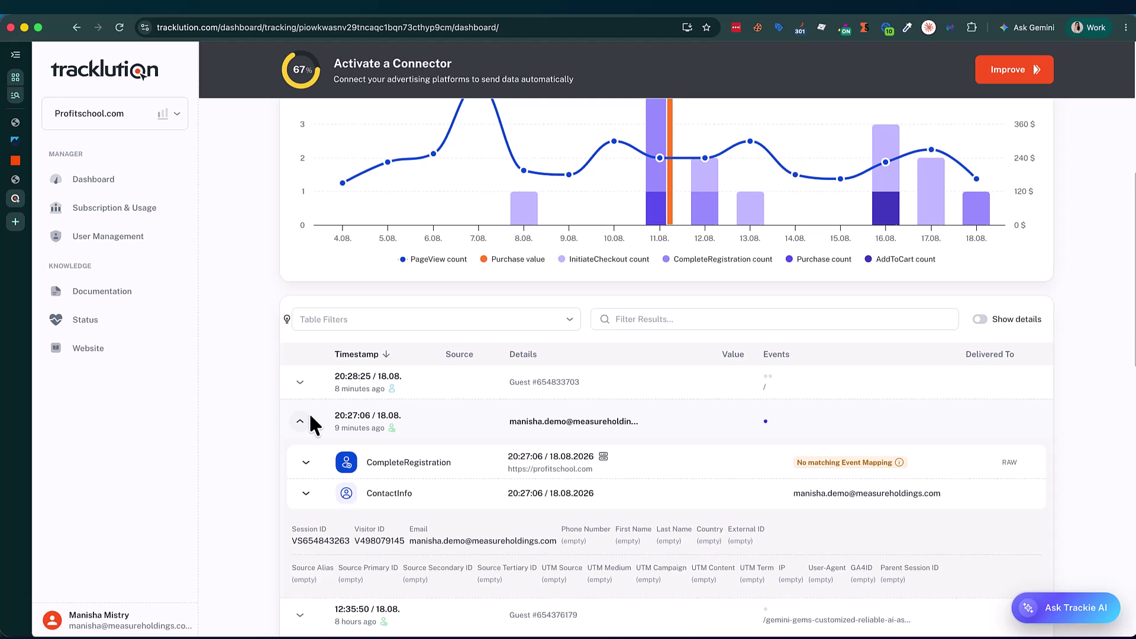
{"action": "left_click", "coordinate": [300, 383]}
{"action": "scroll", "coordinate": [307, 400], "scroll_direction": "up", "scroll_amount": 6}
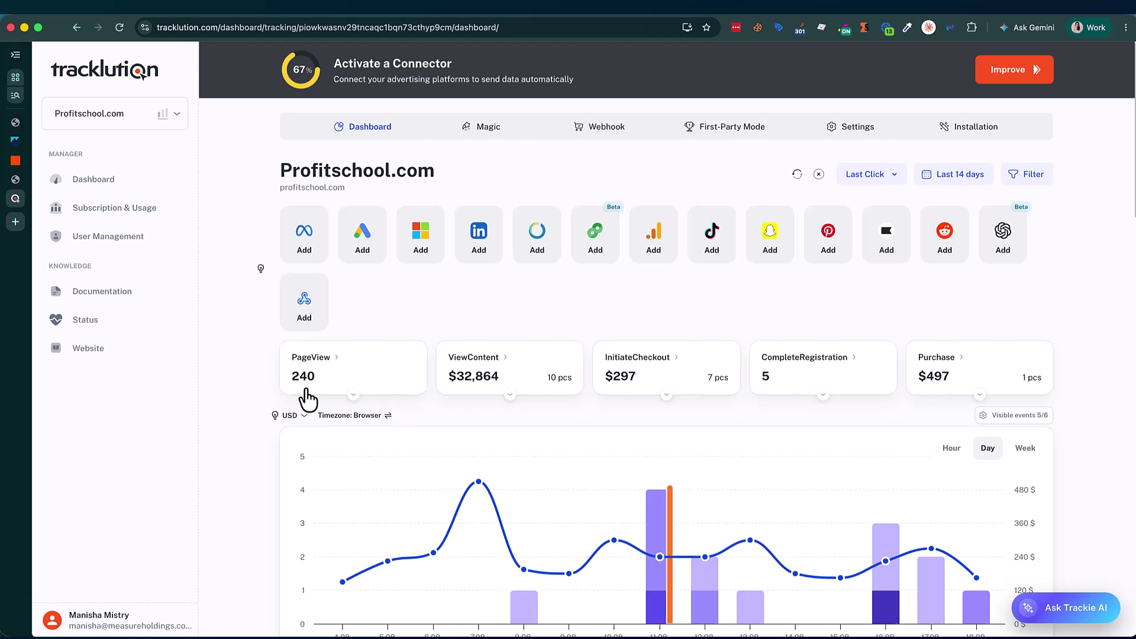
Subscribe to the ProfitSchool newsletter using the suggested test email with 123 added, and decline the recommended newsletters
{"action": "left_click", "coordinate": [18, 137]}
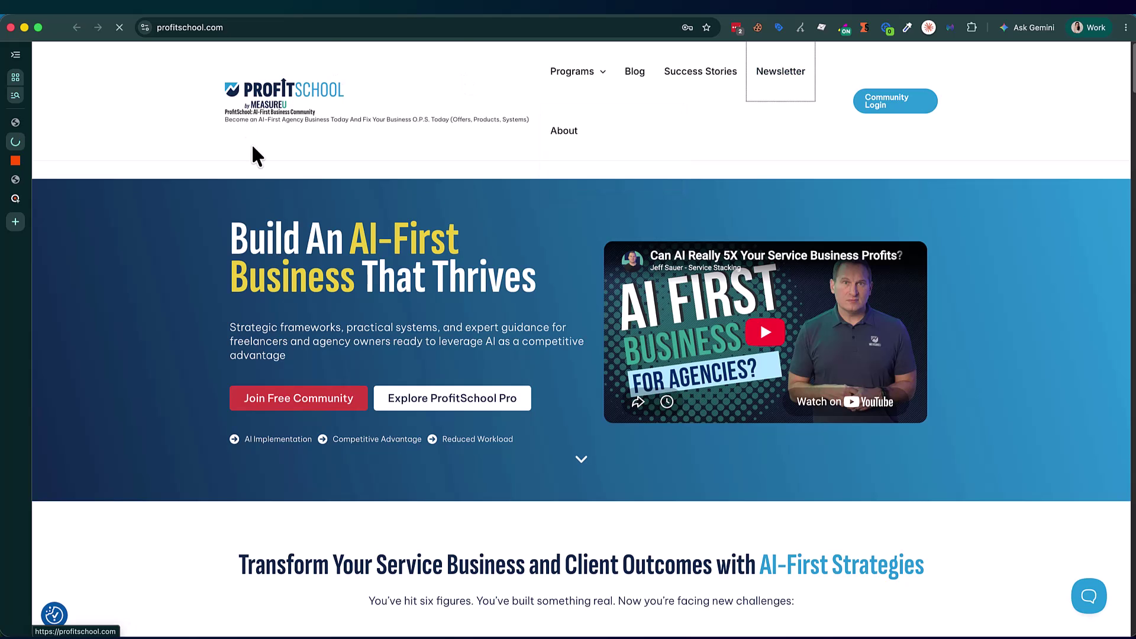
{"action": "left_click", "coordinate": [781, 71]}
{"action": "left_click", "coordinate": [517, 311]}
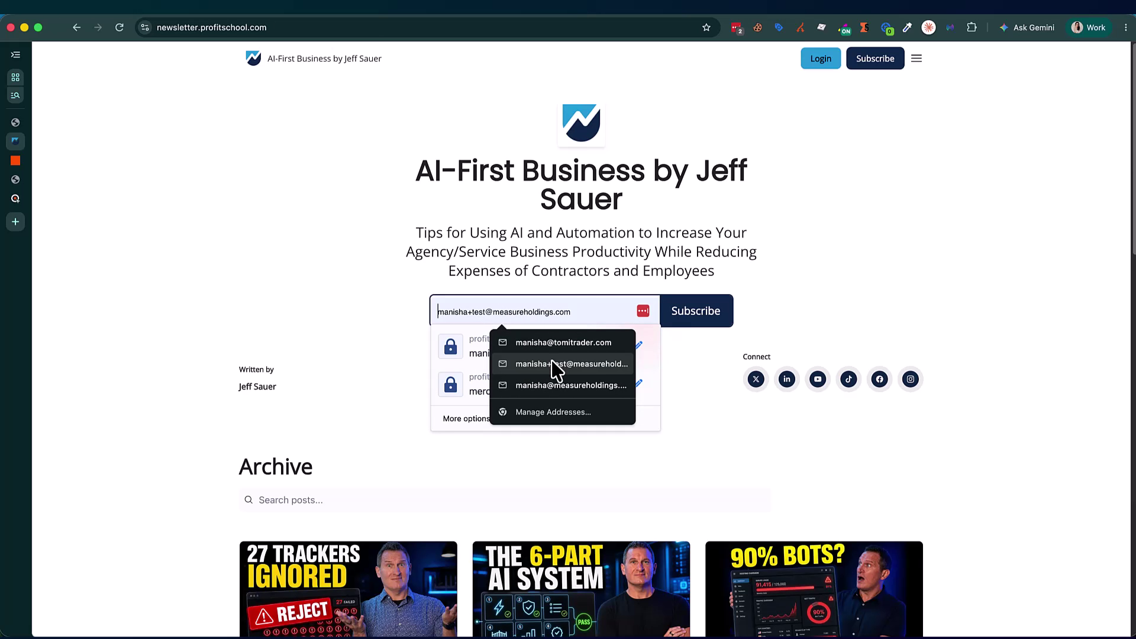
{"action": "left_click", "coordinate": [554, 366]}
{"action": "left_click", "coordinate": [511, 310]}
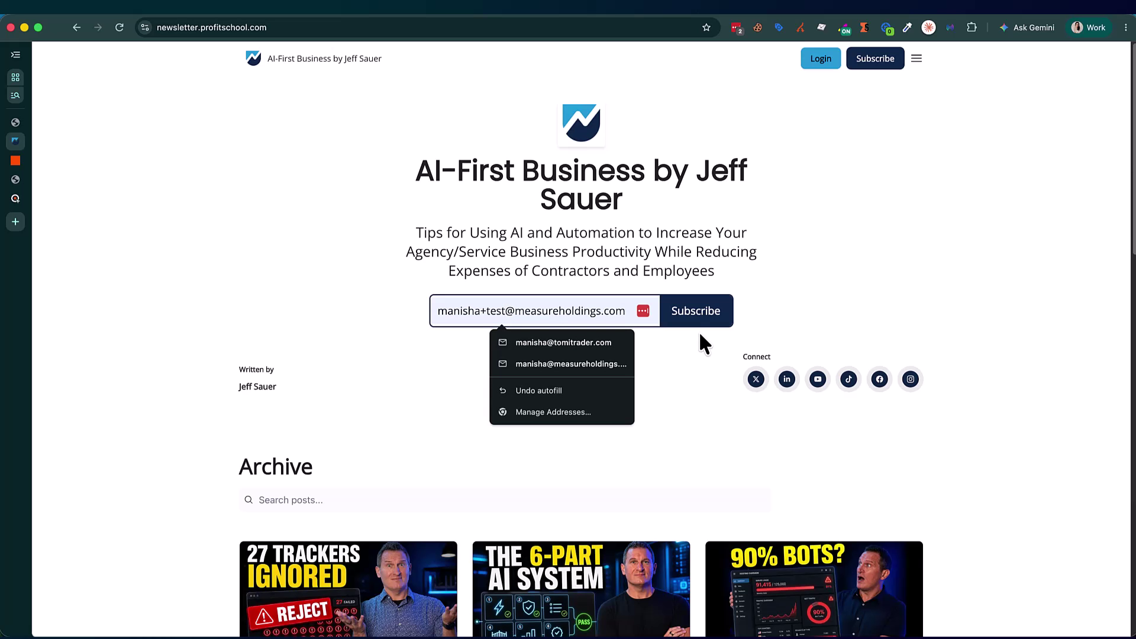
{"action": "type", "text": "123"}
{"action": "left_click", "coordinate": [720, 327]}
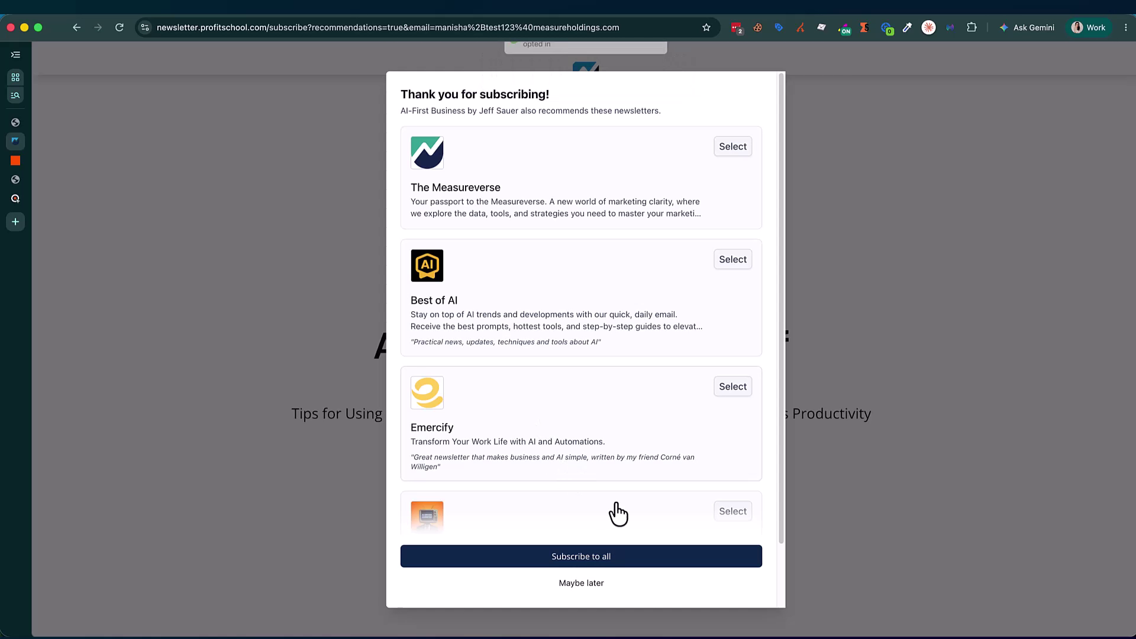
{"action": "left_click", "coordinate": [574, 586]}
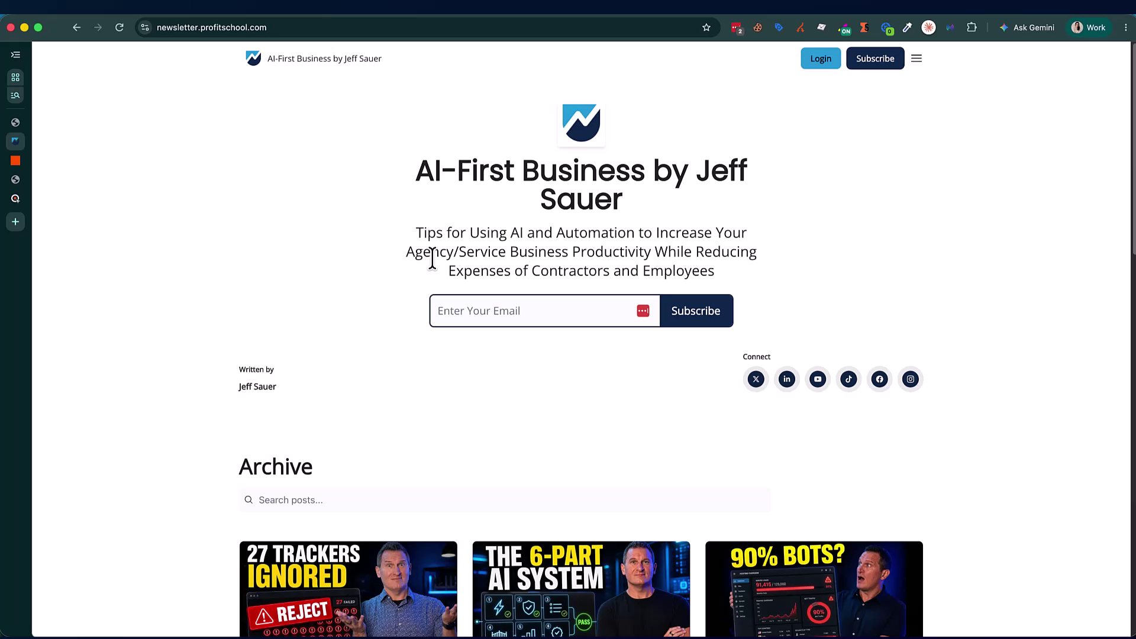
Switch to Zapier and inspect the New Subscriptions trigger and the POST webhook fields of the Tracklution for Video Zap
{"action": "left_click", "coordinate": [16, 161]}
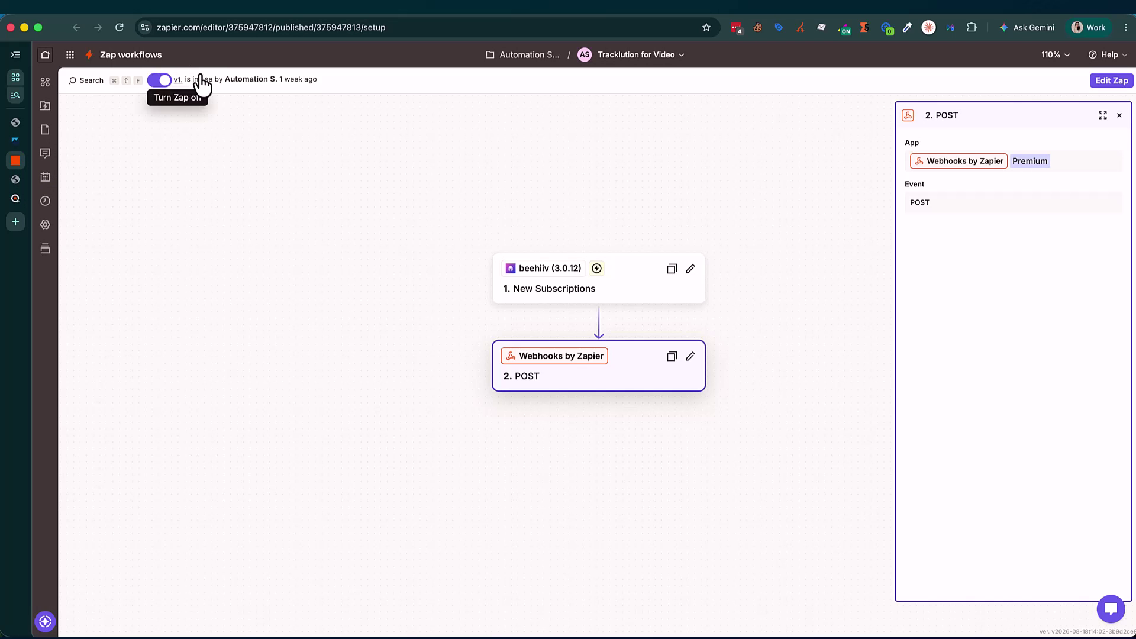
{"action": "left_click", "coordinate": [601, 298]}
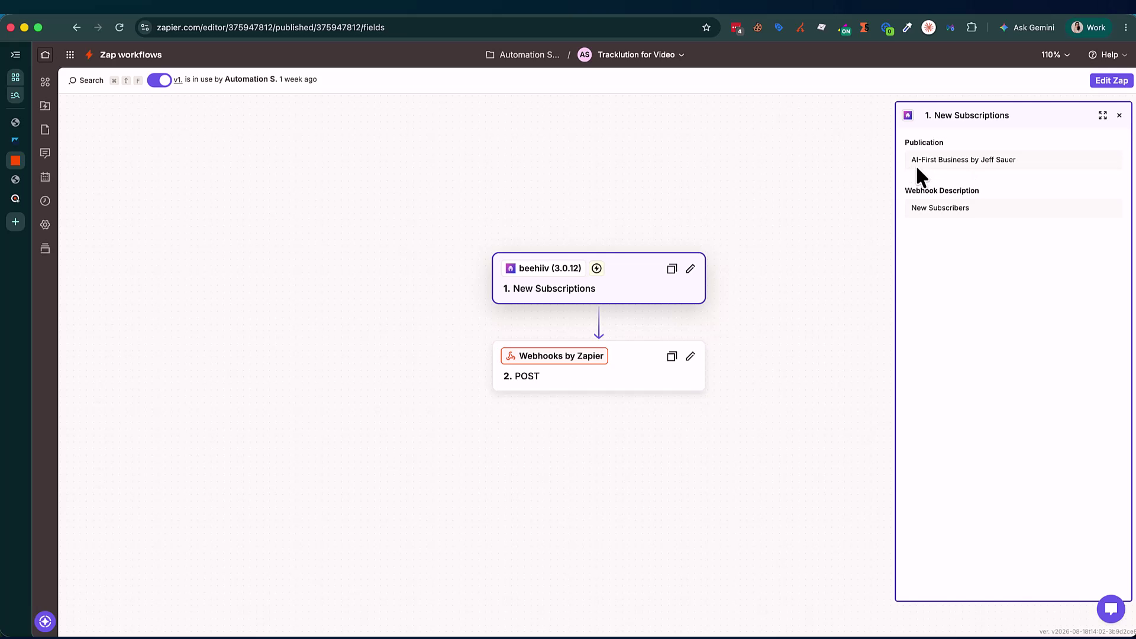
{"action": "left_click", "coordinate": [619, 386]}
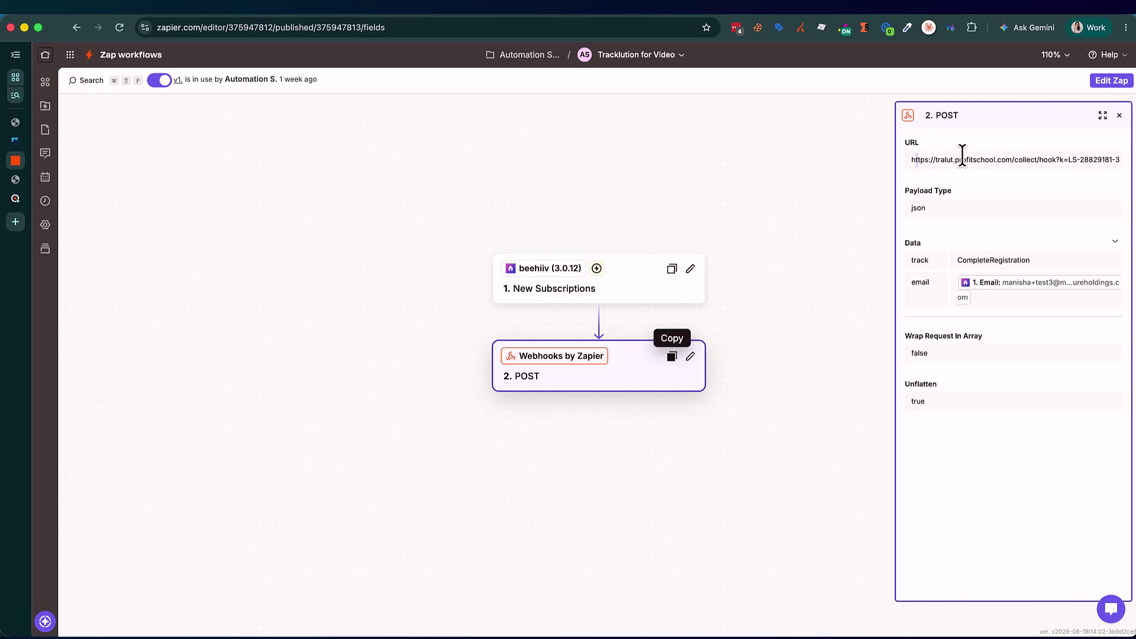
{"action": "left_click_drag", "start_coordinate": [963, 155], "coordinate": [1122, 180]}
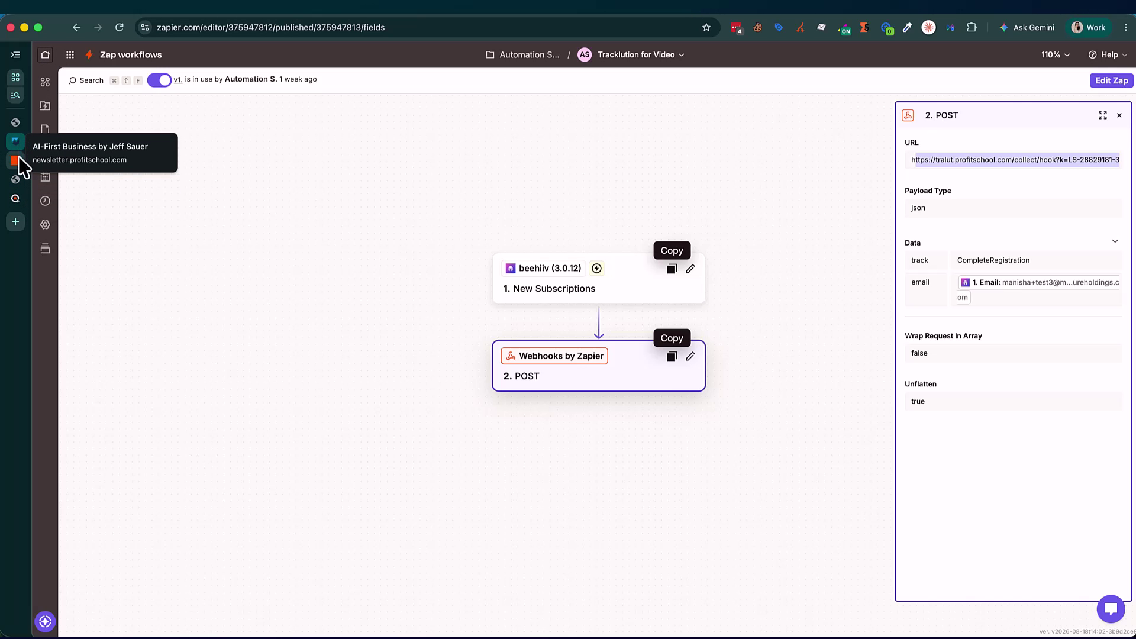
Reload the Tracklution dashboard, inspect the delivery details of the lead's CompleteRegistration event, and recheck the Zap's POST step
{"action": "left_click", "coordinate": [15, 198]}
{"action": "scroll", "coordinate": [331, 449], "scroll_direction": "down", "scroll_amount": 8}
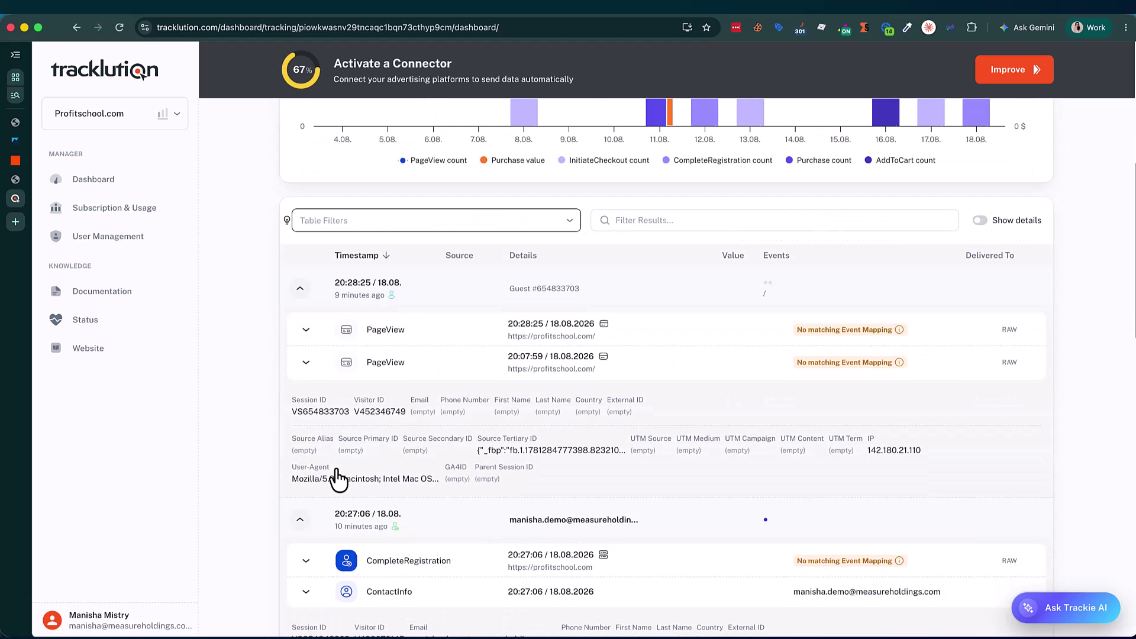
{"action": "left_click", "coordinate": [119, 28]}
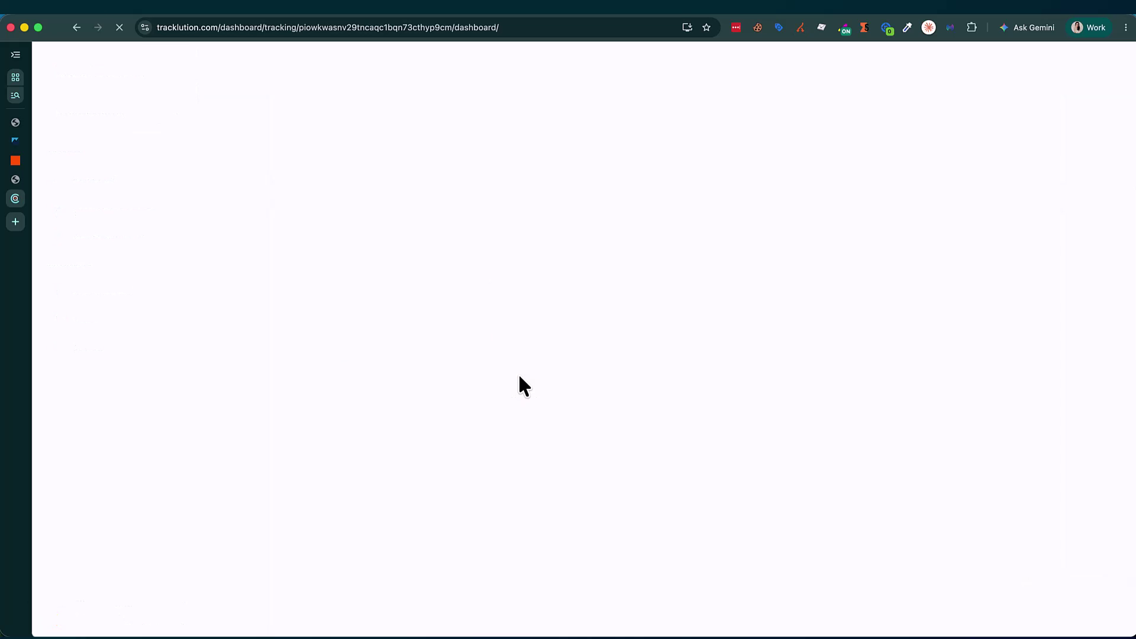
{"action": "scroll", "coordinate": [500, 408], "scroll_direction": "down", "scroll_amount": 8}
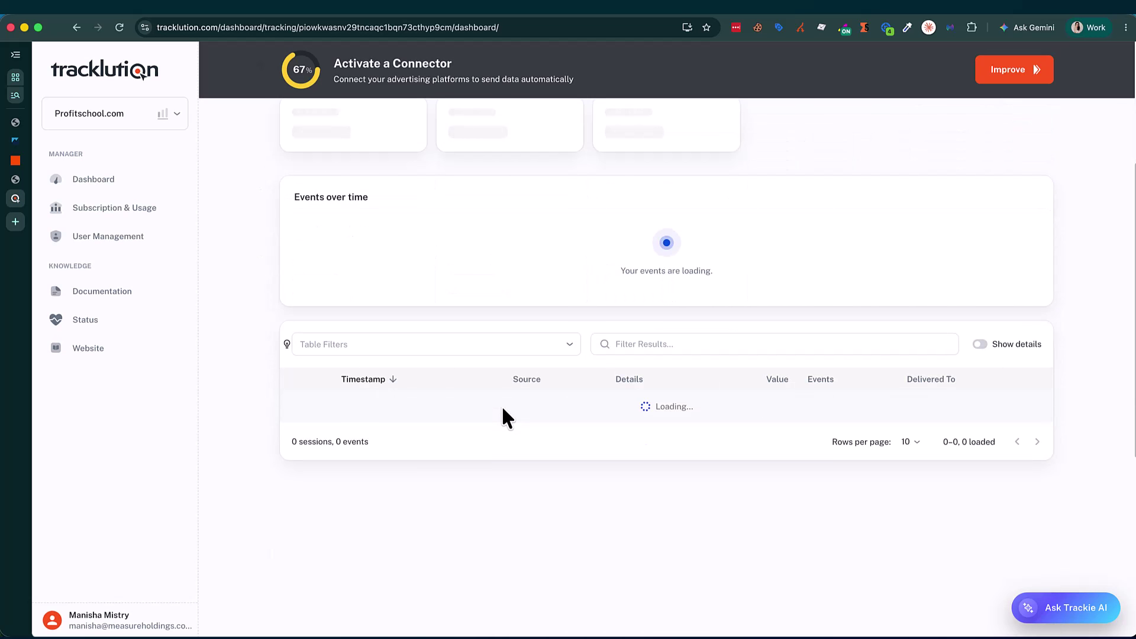
{"action": "left_click", "coordinate": [309, 446]}
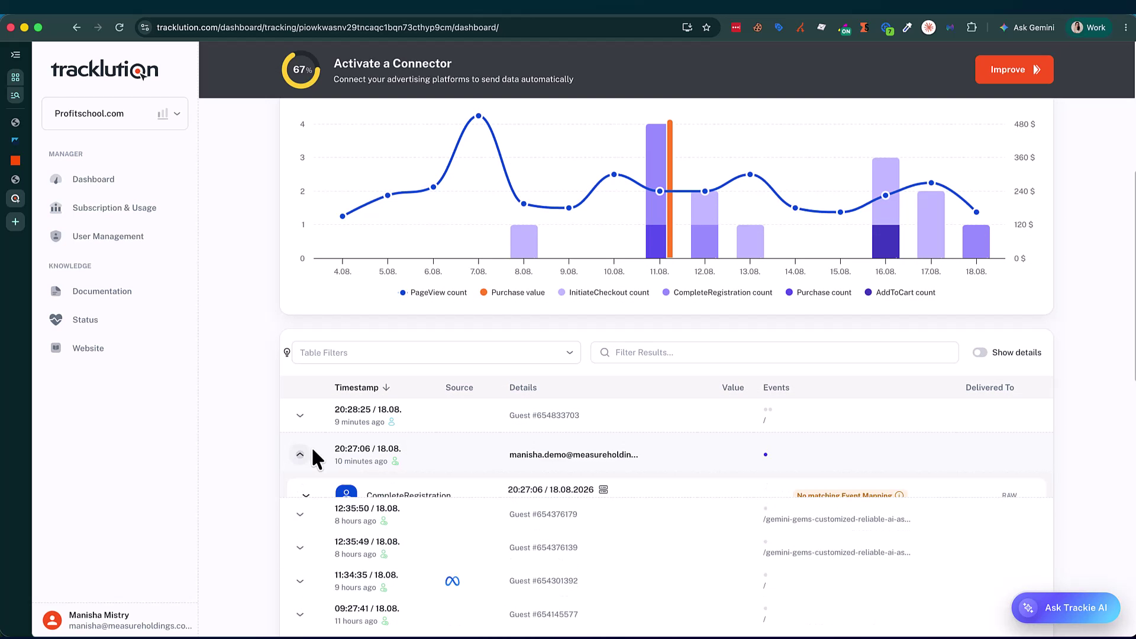
{"action": "scroll", "coordinate": [455, 435], "scroll_direction": "down", "scroll_amount": 3}
{"action": "left_click", "coordinate": [307, 315]}
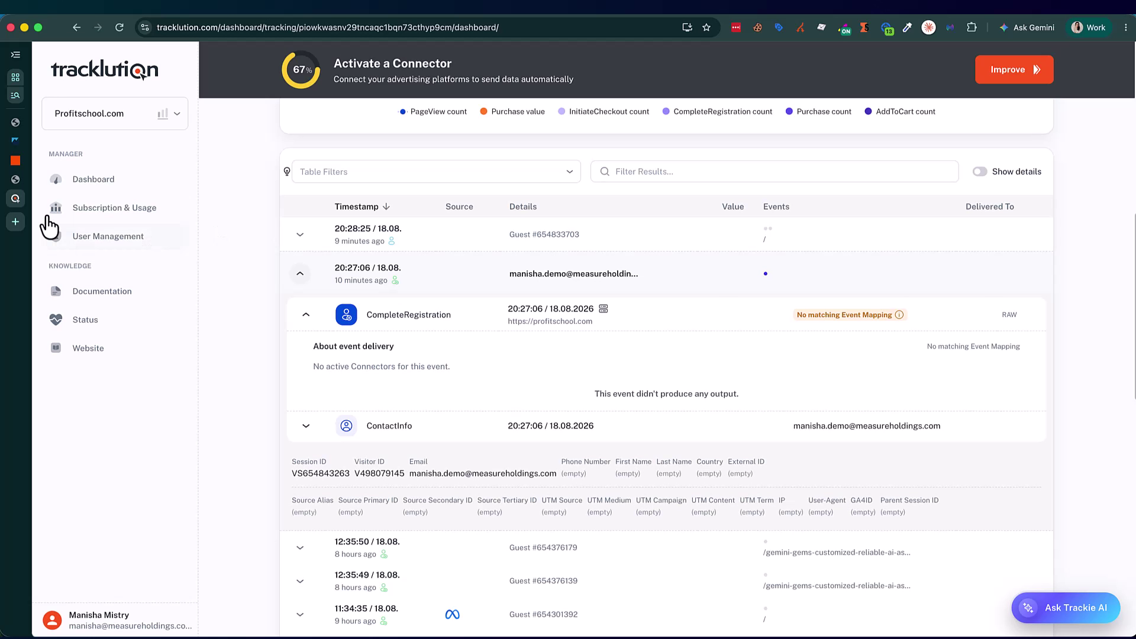
{"action": "left_click", "coordinate": [16, 160]}
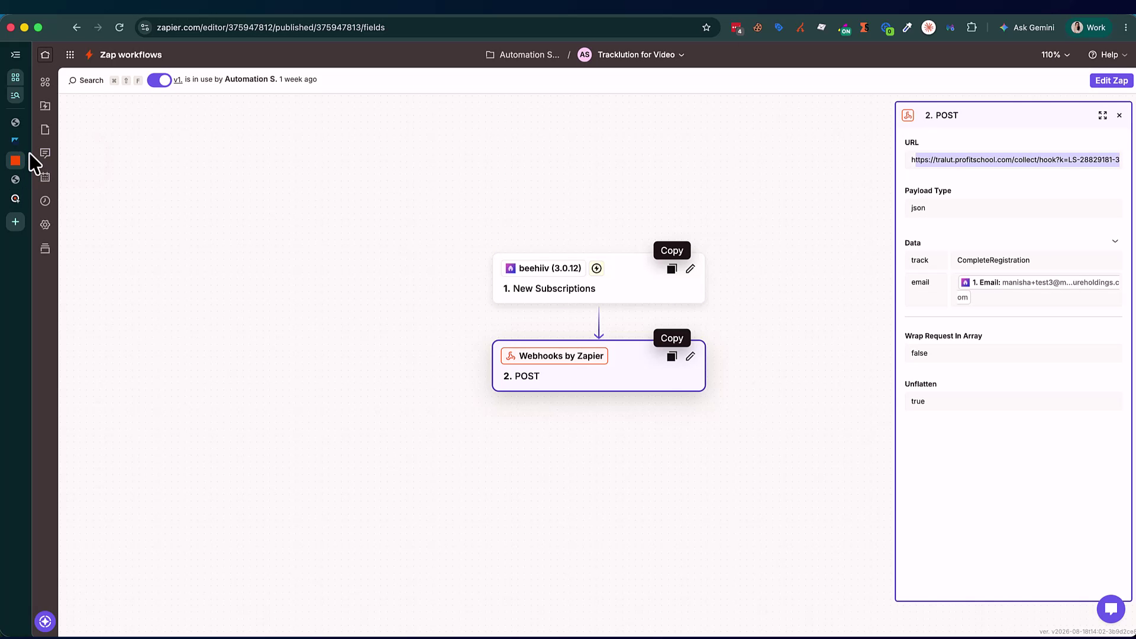
{"action": "left_click", "coordinate": [13, 178]}
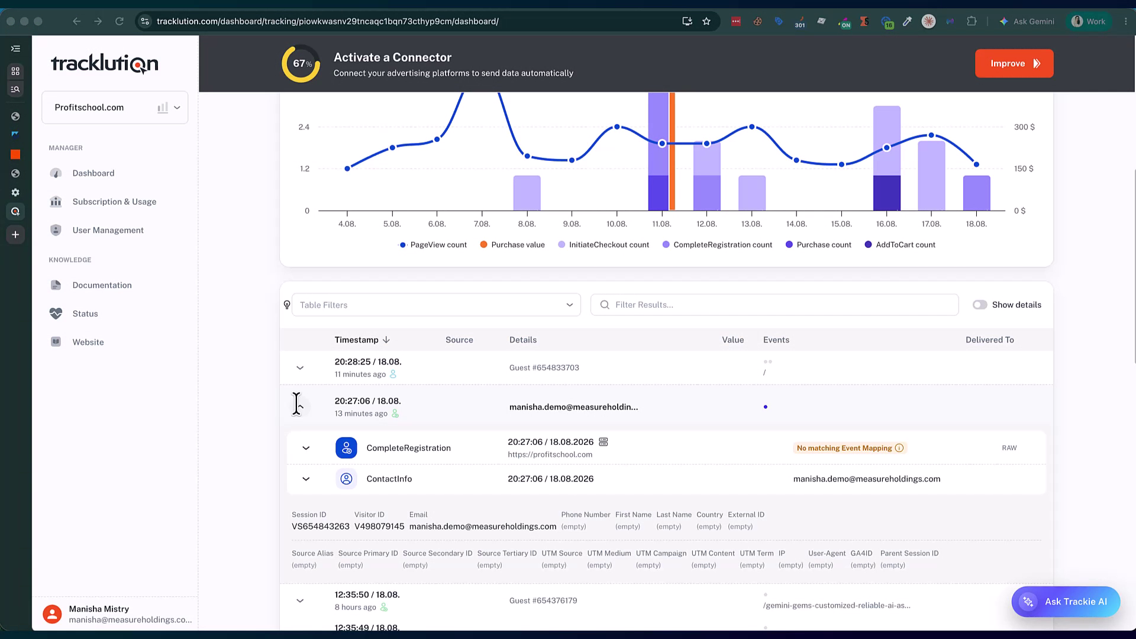
Look over the Webhook Import Events list and the Registering events with Webhook section on Profitschool.com's Webhook page
{"action": "scroll", "coordinate": [367, 255], "scroll_direction": "up", "scroll_amount": 2}
{"action": "scroll", "coordinate": [367, 254], "scroll_direction": "up", "scroll_amount": 5}
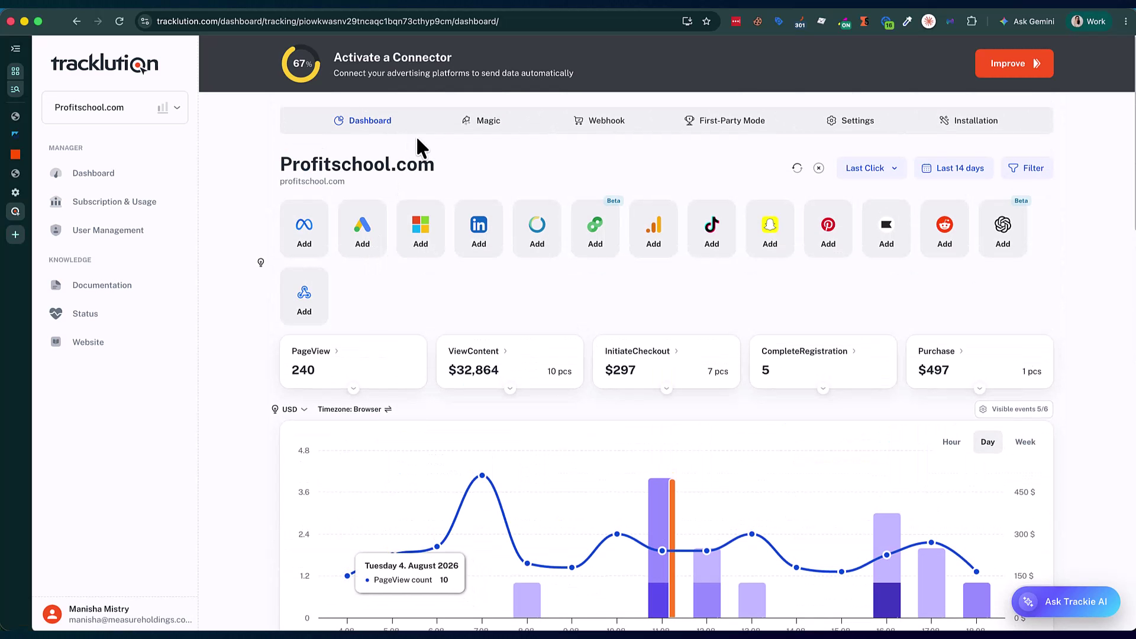
{"action": "left_click", "coordinate": [596, 120]}
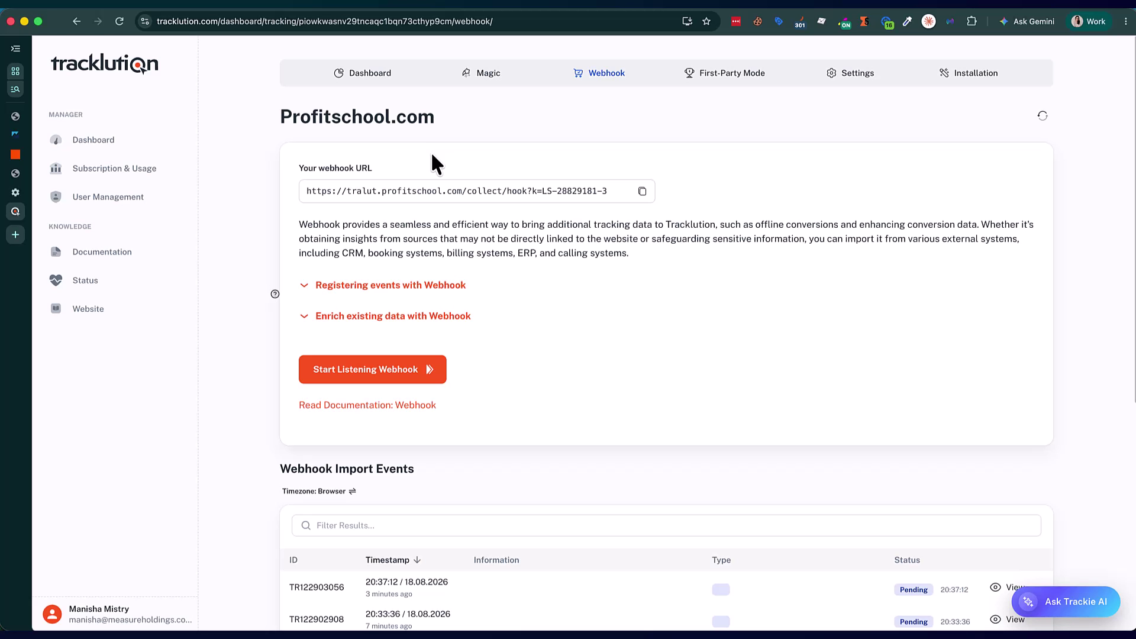
{"action": "scroll", "coordinate": [385, 218], "scroll_direction": "down", "scroll_amount": 3}
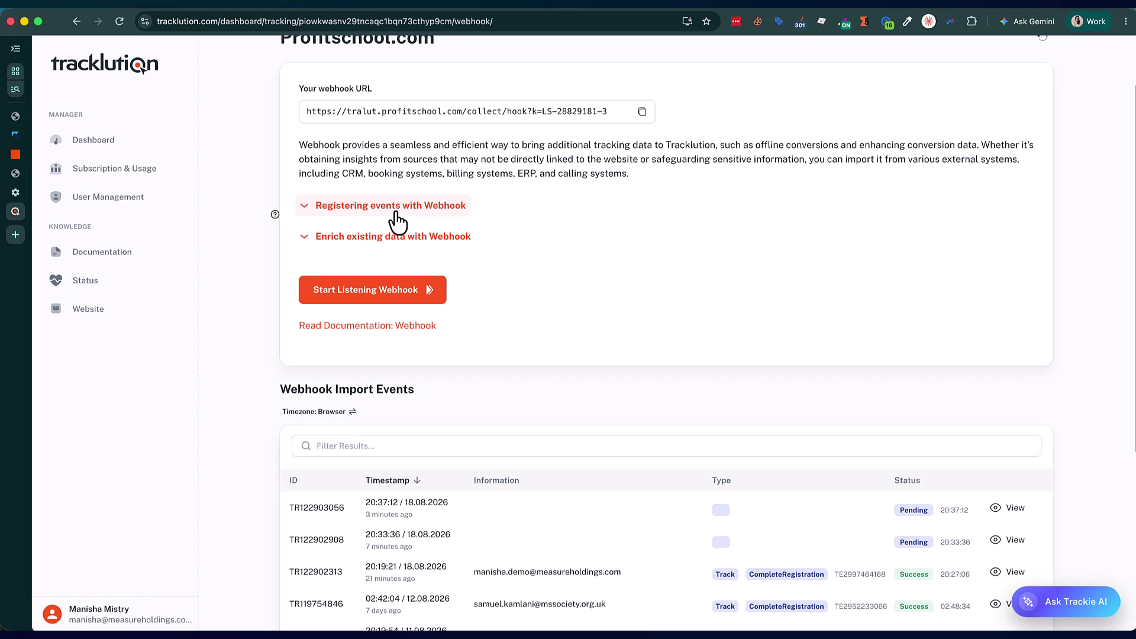
{"action": "scroll", "coordinate": [296, 375], "scroll_direction": "up", "scroll_amount": 3}
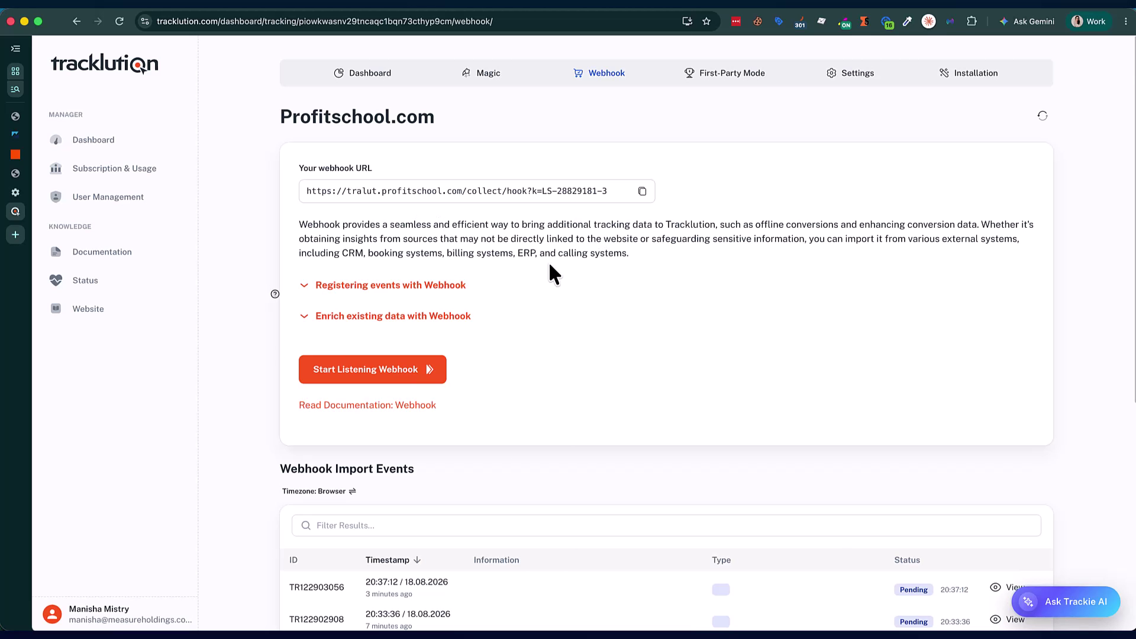
{"action": "left_click", "coordinate": [404, 287]}
{"action": "left_click", "coordinate": [400, 286]}
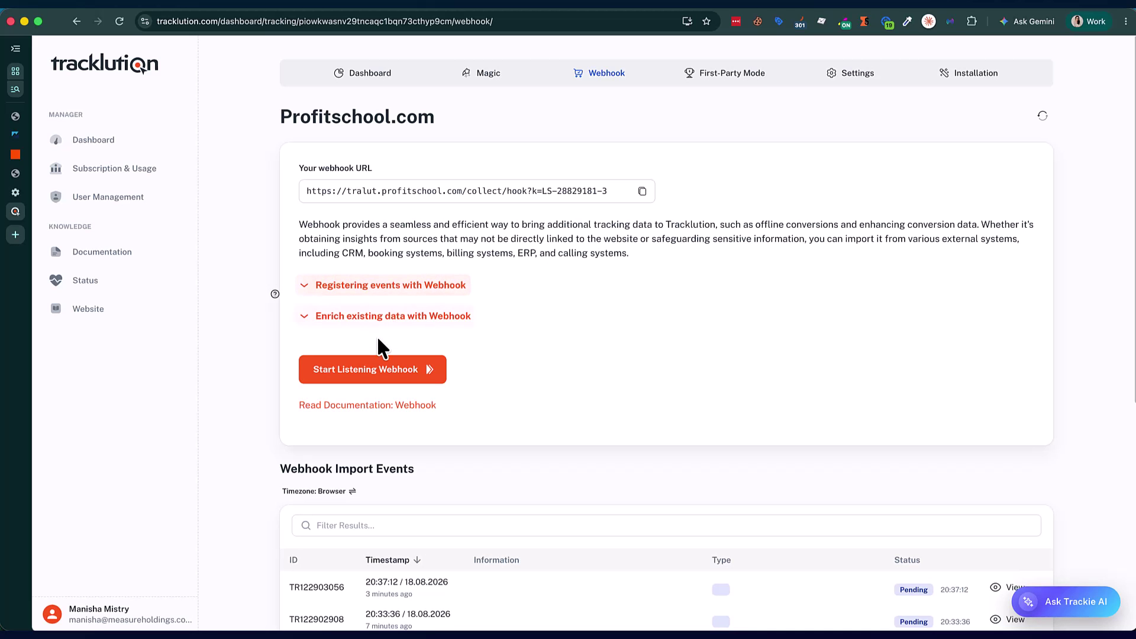
Look over the Enrich existing data with Webhook section and the Webhook Import Events list
{"action": "scroll", "coordinate": [331, 337], "scroll_direction": "down", "scroll_amount": 7}
{"action": "left_click", "coordinate": [405, 94]}
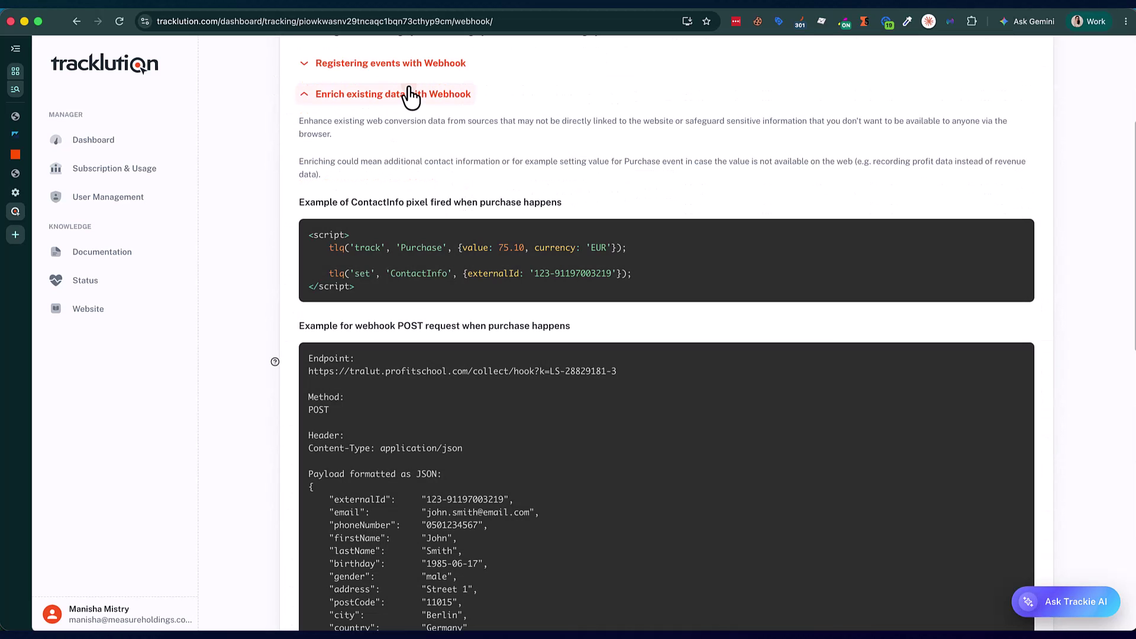
{"action": "left_click", "coordinate": [445, 96]}
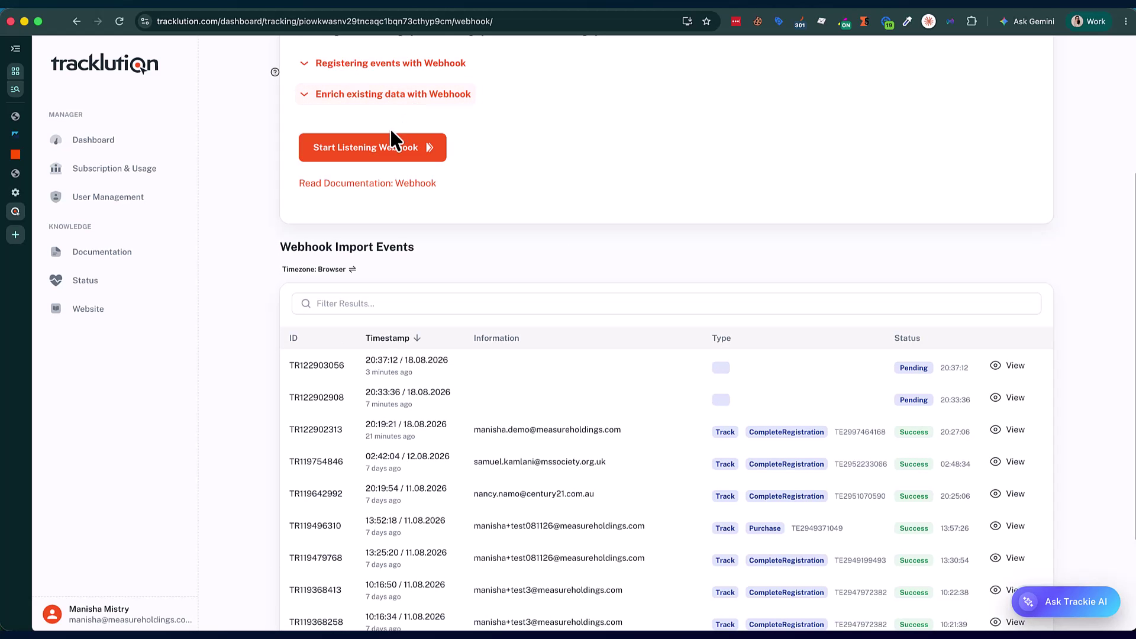
{"action": "scroll", "coordinate": [389, 127], "scroll_direction": "down", "scroll_amount": 5}
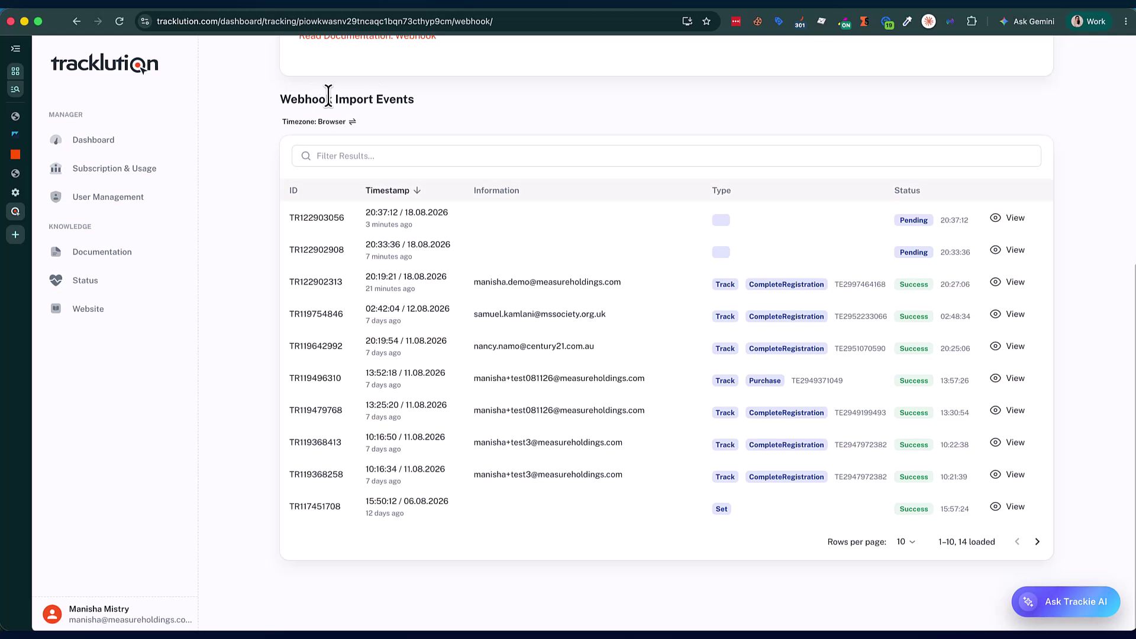
{"action": "scroll", "coordinate": [449, 103], "scroll_direction": "up", "scroll_amount": 3}
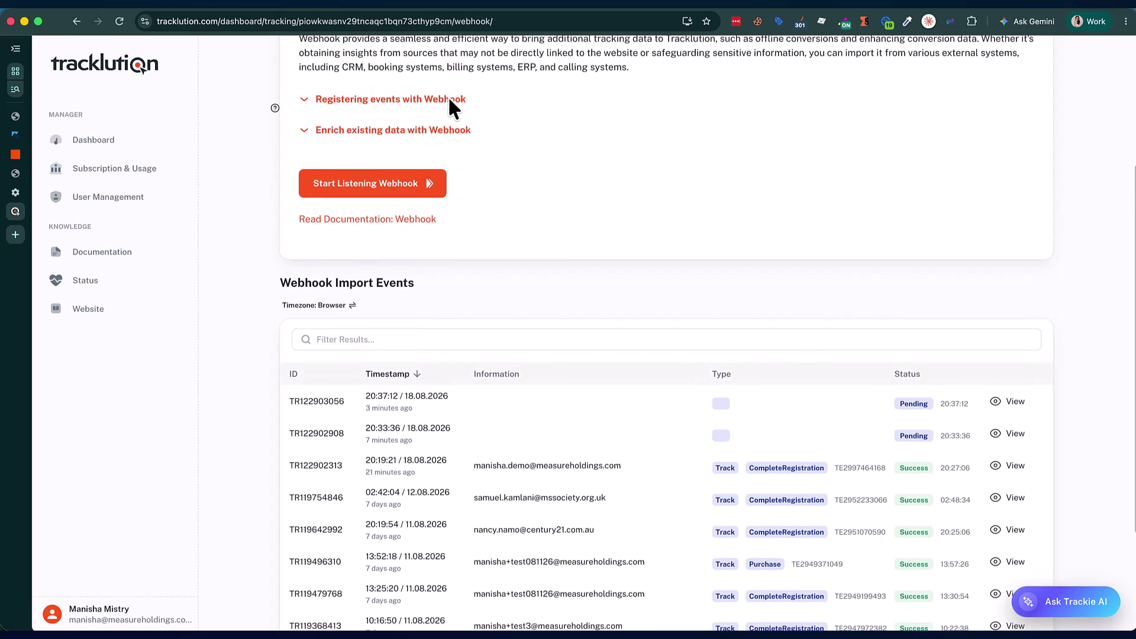
{"action": "scroll", "coordinate": [449, 100], "scroll_direction": "down", "scroll_amount": 3}
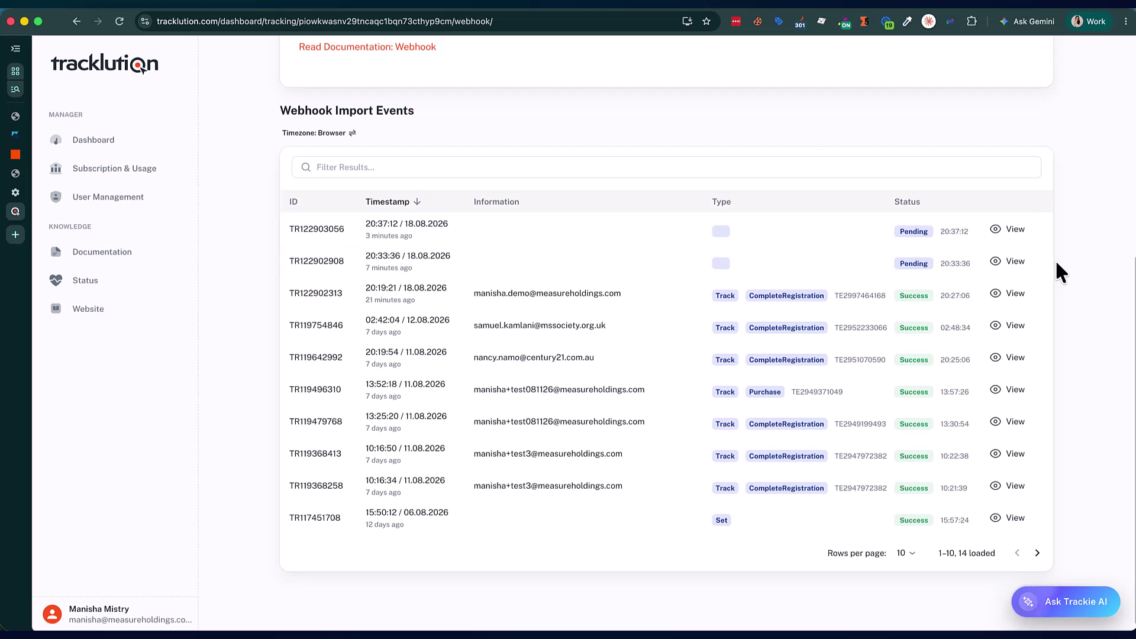
Expand the 20:33:36 pending import event and examine the Purchase payload in its import content
{"action": "left_click", "coordinate": [995, 261]}
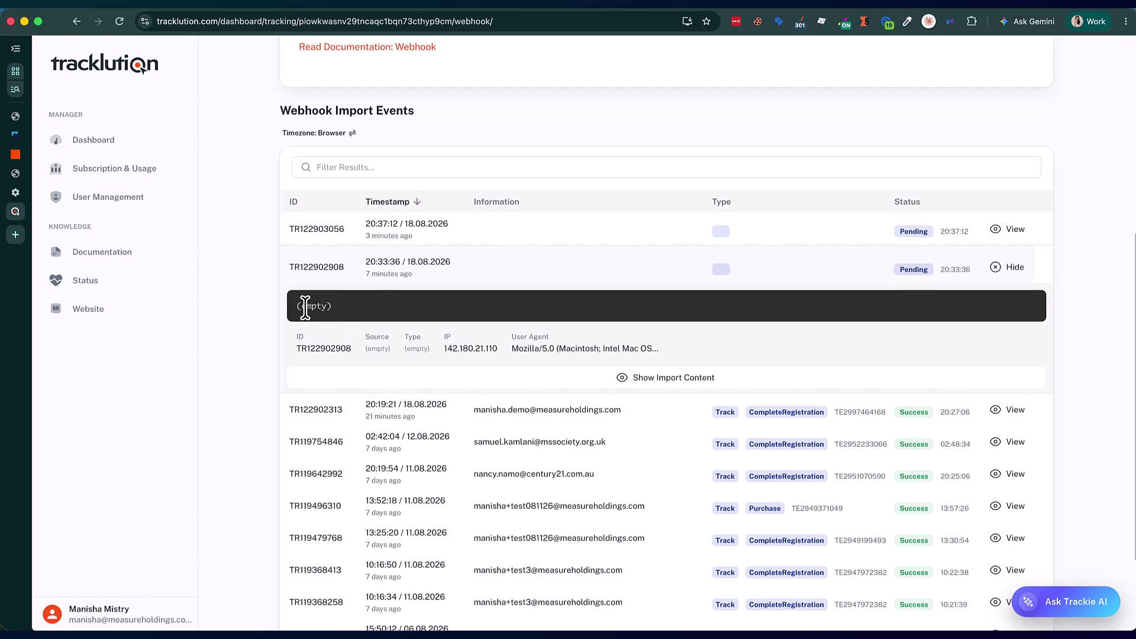
{"action": "left_click", "coordinate": [657, 379]}
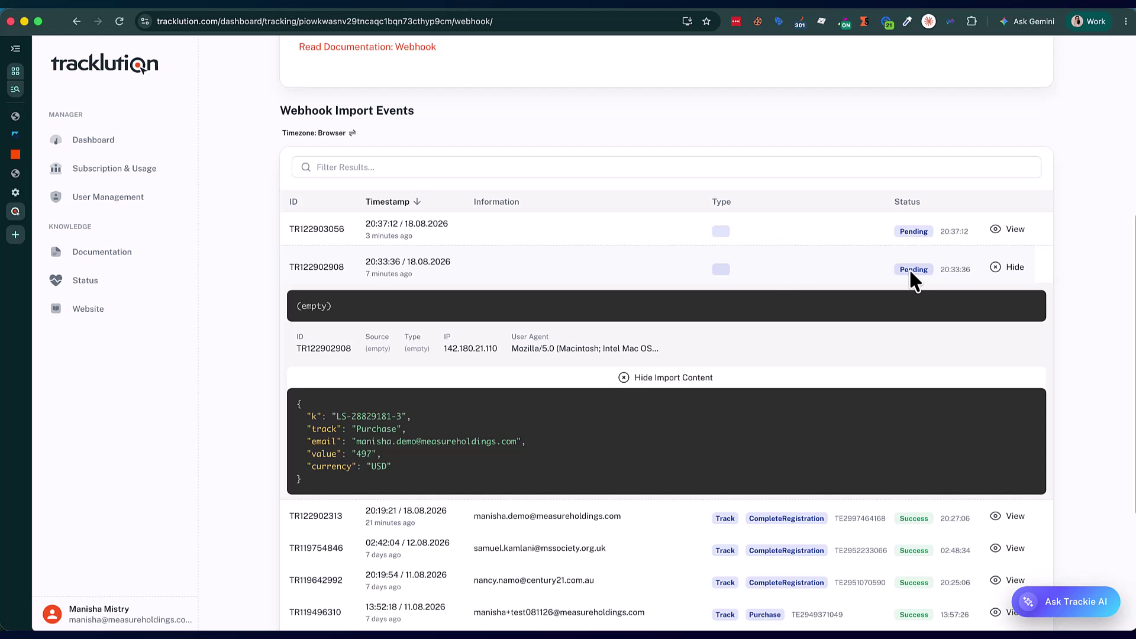
{"action": "left_click_drag", "start_coordinate": [366, 442], "coordinate": [421, 471]}
{"action": "left_click", "coordinate": [421, 471]}
Expand the 20:37:12 pending import event and examine the email and track fields in its import content
{"action": "left_click", "coordinate": [994, 228]}
{"action": "left_click", "coordinate": [639, 346]}
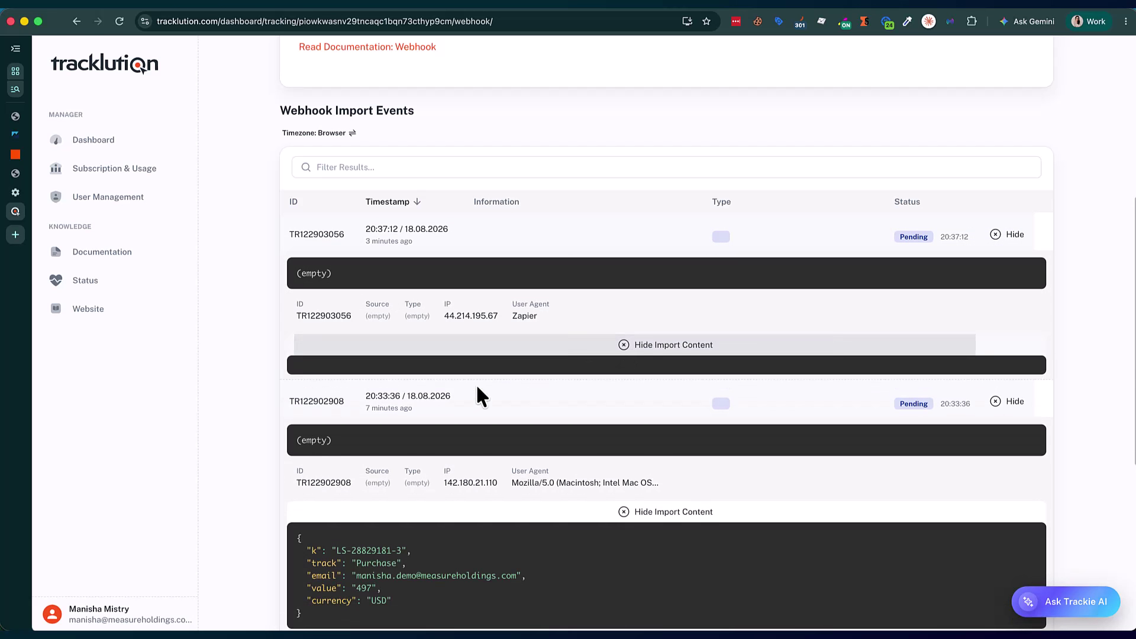
{"action": "left_click_drag", "start_coordinate": [361, 384], "coordinate": [559, 400]}
{"action": "left_click", "coordinate": [562, 393]}
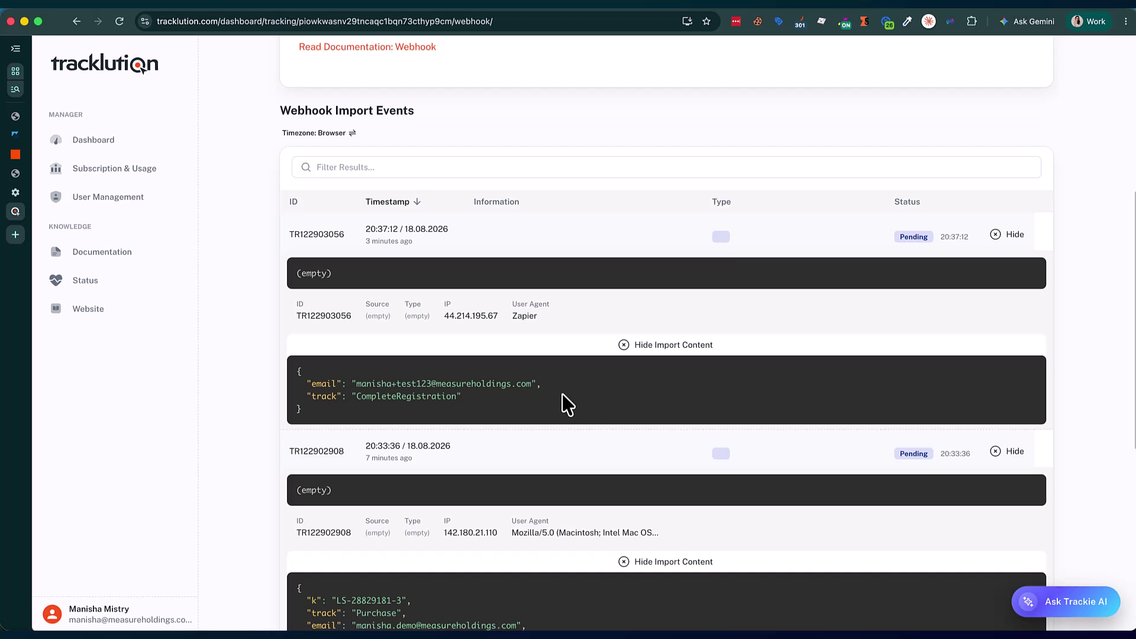
Compare the user agents and payloads of the two expanded pending import events
{"action": "scroll", "coordinate": [563, 393], "scroll_direction": "down", "scroll_amount": 2}
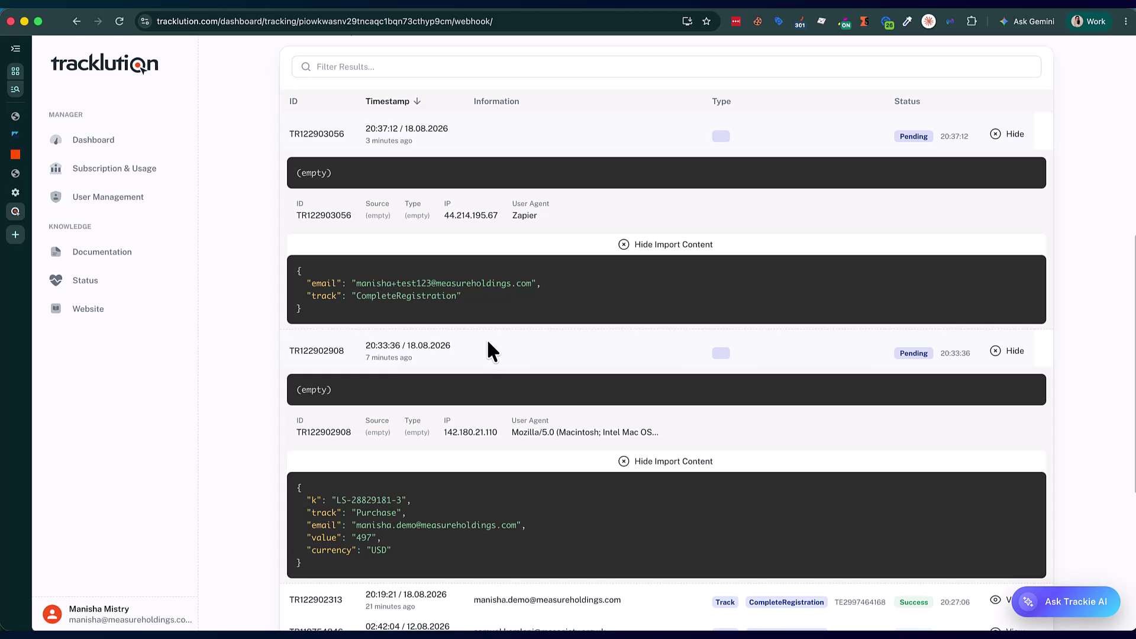
{"action": "scroll", "coordinate": [487, 338], "scroll_direction": "up", "scroll_amount": 2}
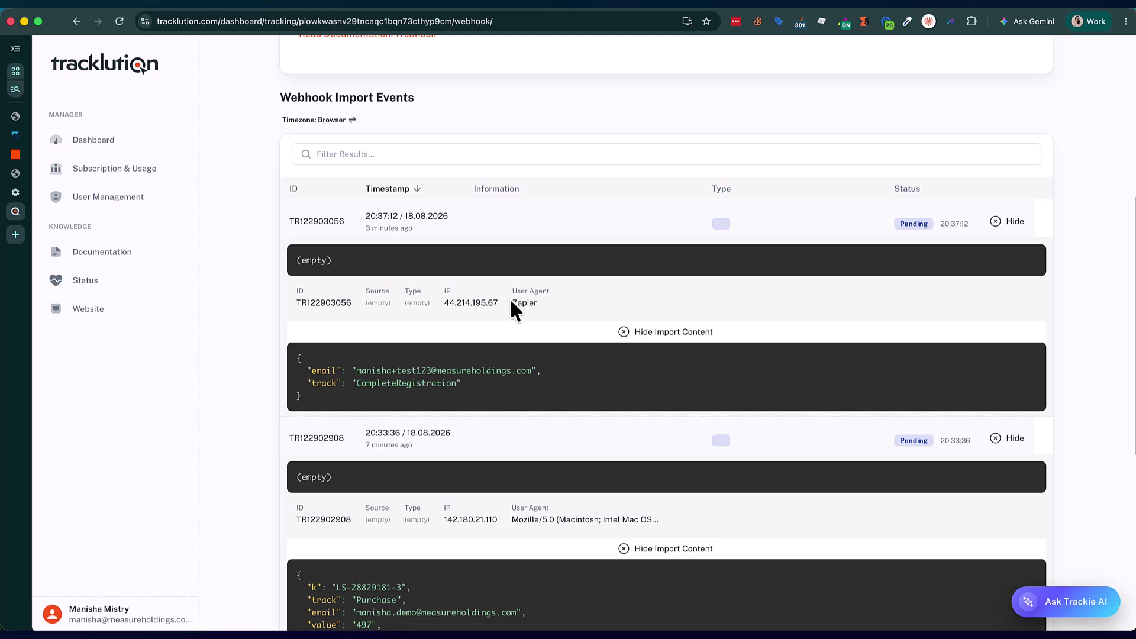
{"action": "scroll", "coordinate": [516, 395], "scroll_direction": "down", "scroll_amount": 2}
{"action": "left_click_drag", "start_coordinate": [513, 474], "coordinate": [656, 477]}
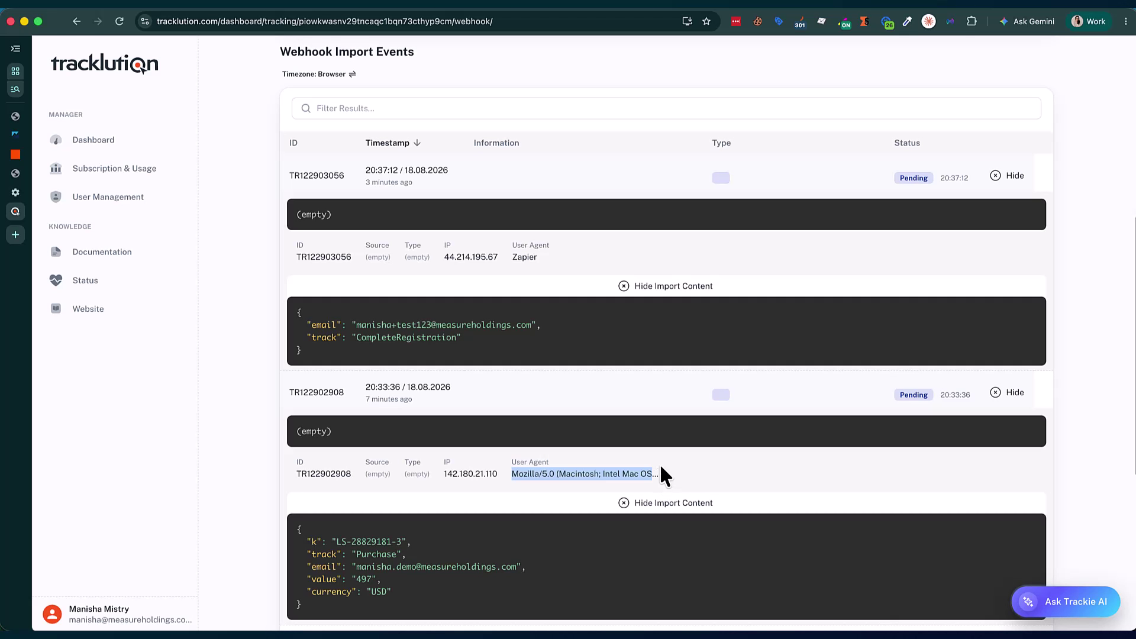
{"action": "scroll", "coordinate": [639, 409], "scroll_direction": "down", "scroll_amount": 1}
{"action": "scroll", "coordinate": [638, 410], "scroll_direction": "up", "scroll_amount": 7}
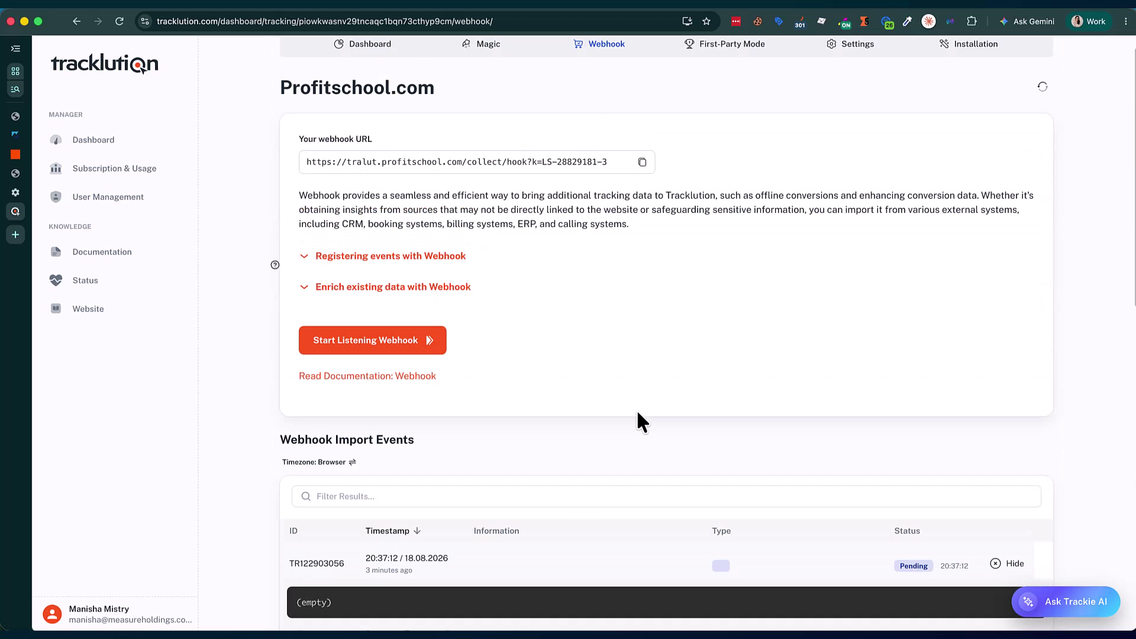
{"action": "scroll", "coordinate": [637, 406], "scroll_direction": "down", "scroll_amount": 4}
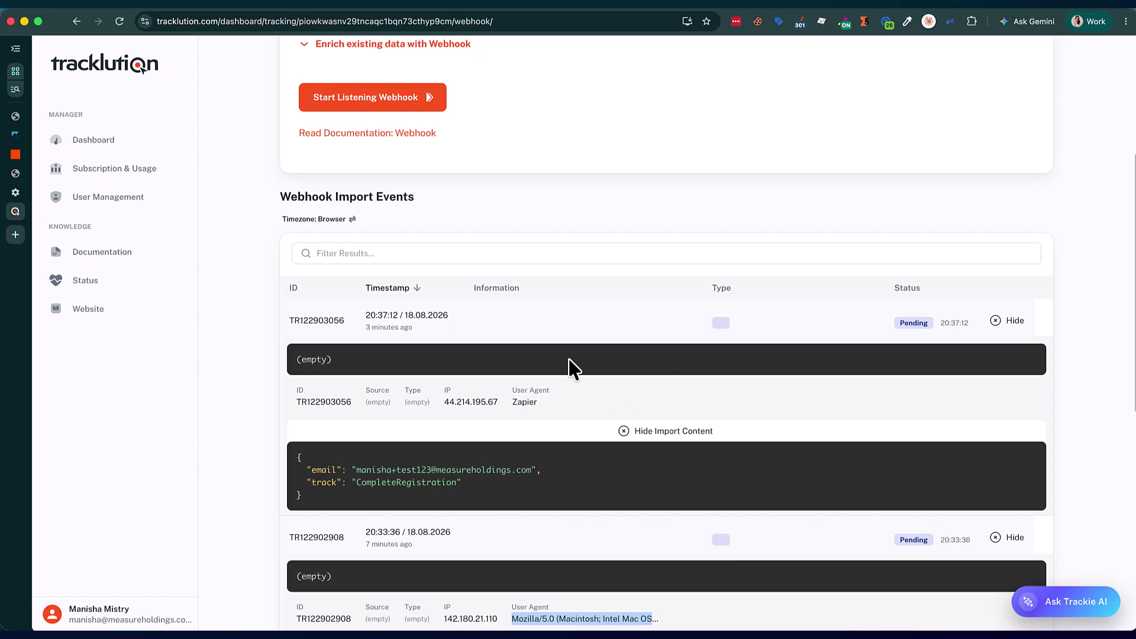
{"action": "scroll", "coordinate": [547, 372], "scroll_direction": "down", "scroll_amount": 1}
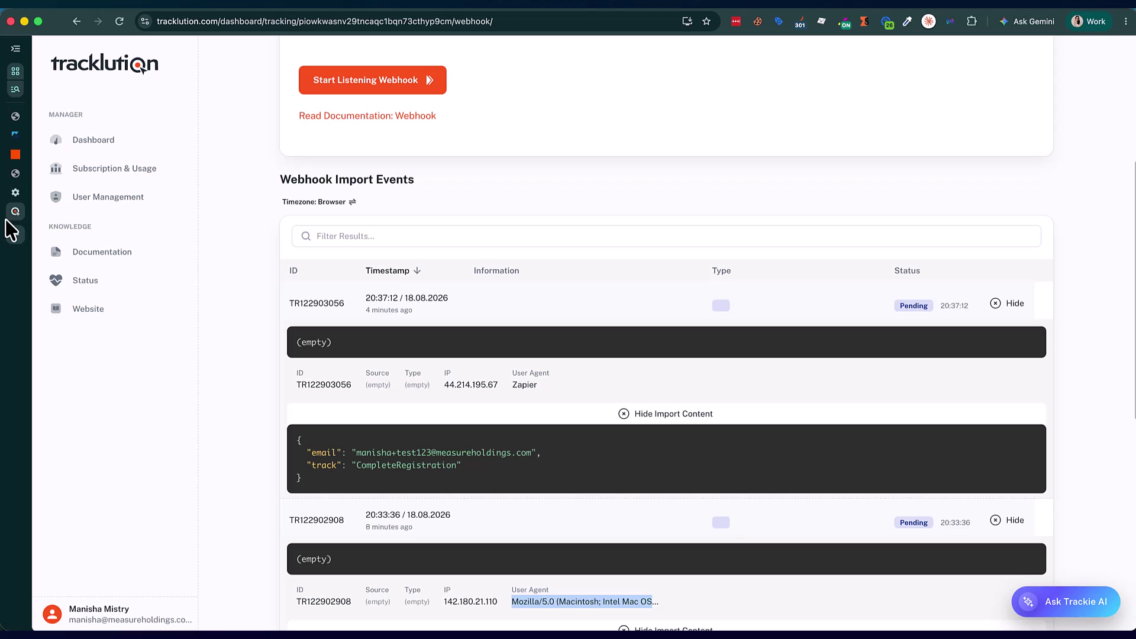
Open the Profitschool.com container's dashboard and inspect the Purchase and CompleteRegistration delivery details in the lead's newest session
{"action": "left_click", "coordinate": [104, 142]}
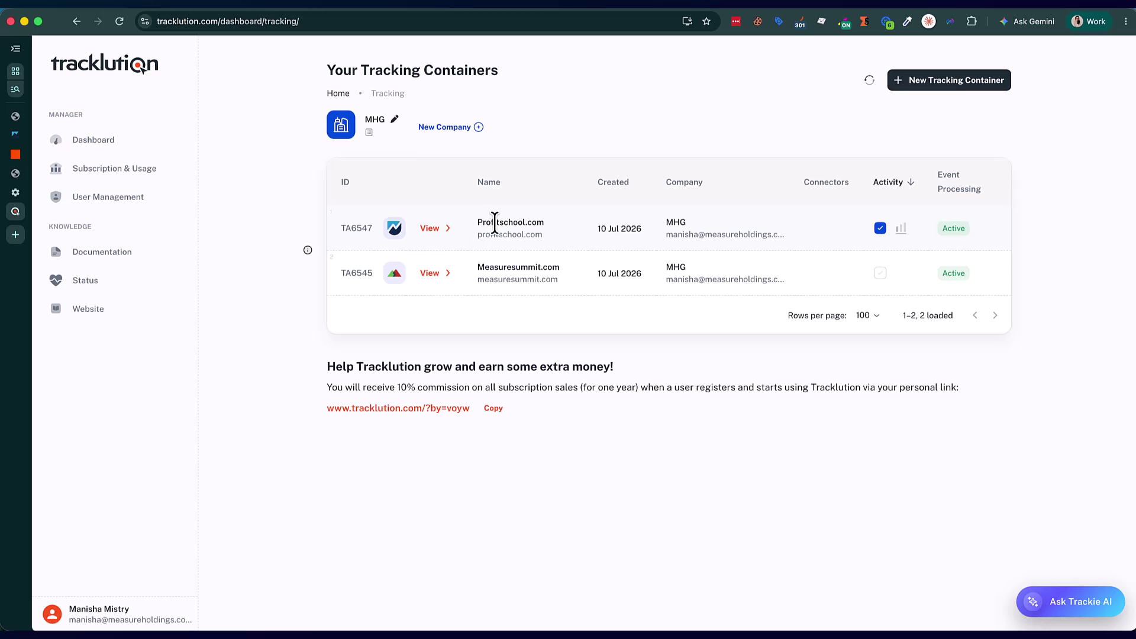
{"action": "left_click", "coordinate": [626, 276]}
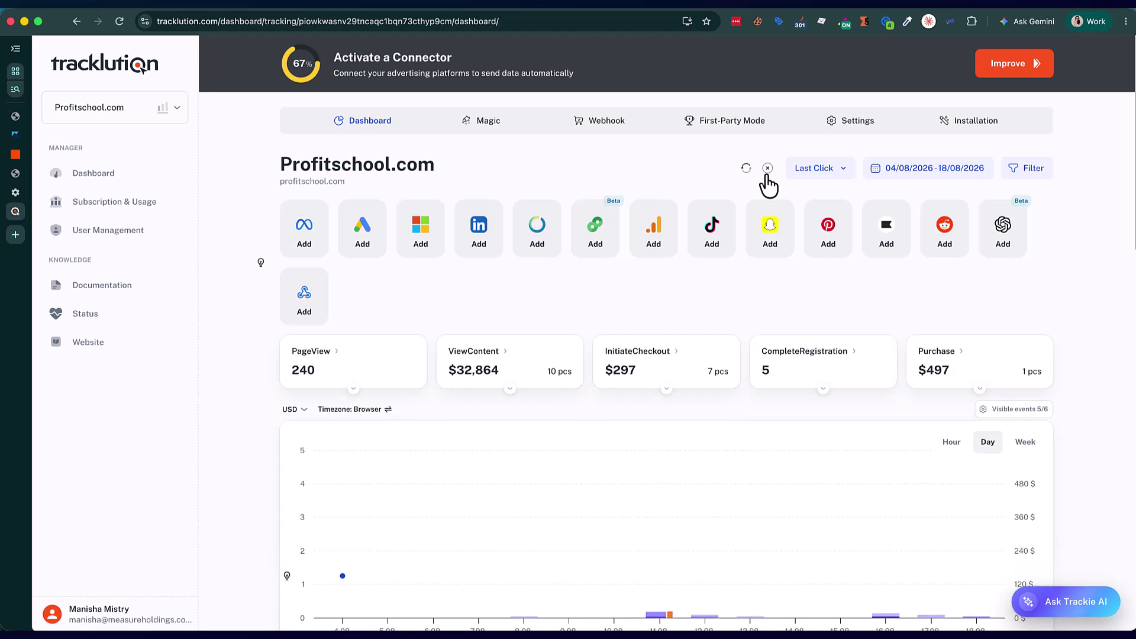
{"action": "scroll", "coordinate": [737, 247], "scroll_direction": "down", "scroll_amount": 10}
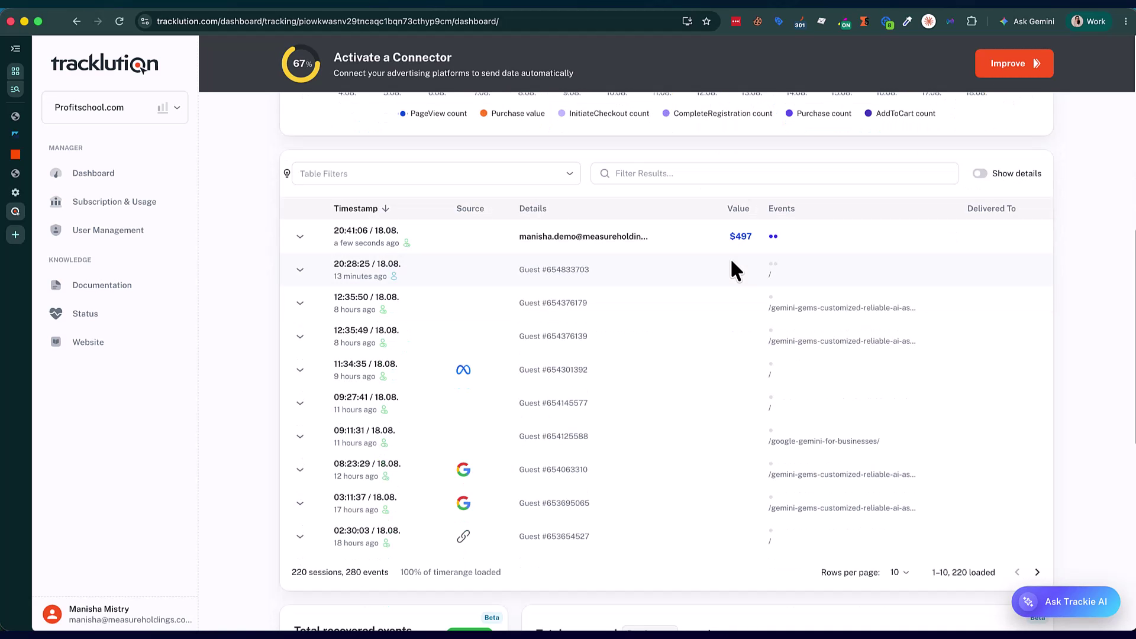
{"action": "left_click", "coordinate": [300, 237]}
{"action": "left_click", "coordinate": [306, 316]}
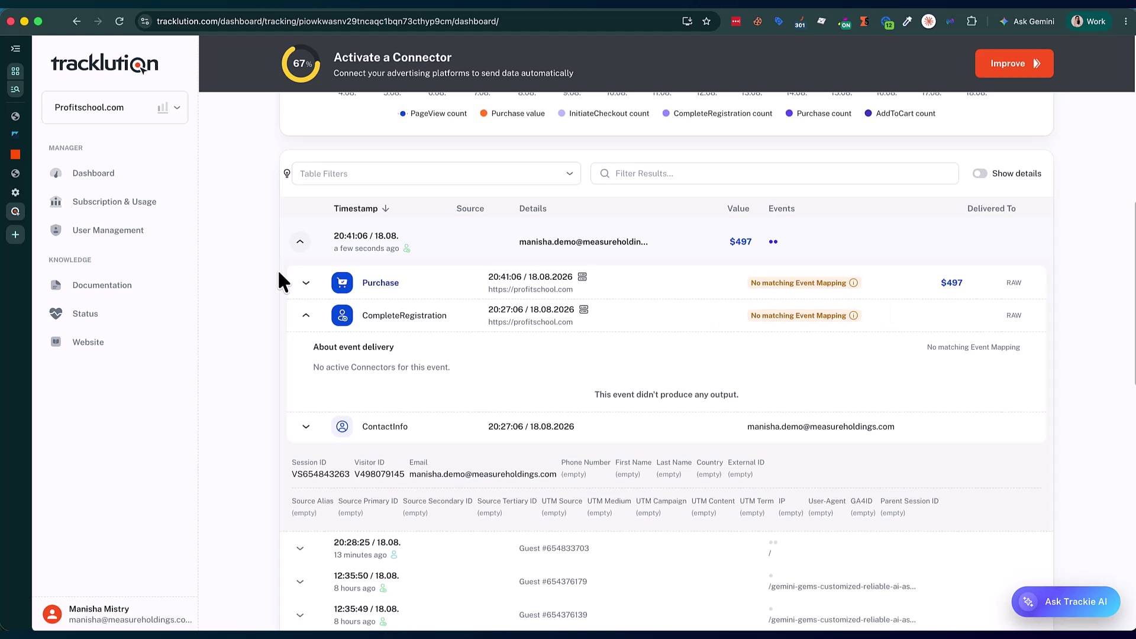
{"action": "left_click", "coordinate": [307, 283]}
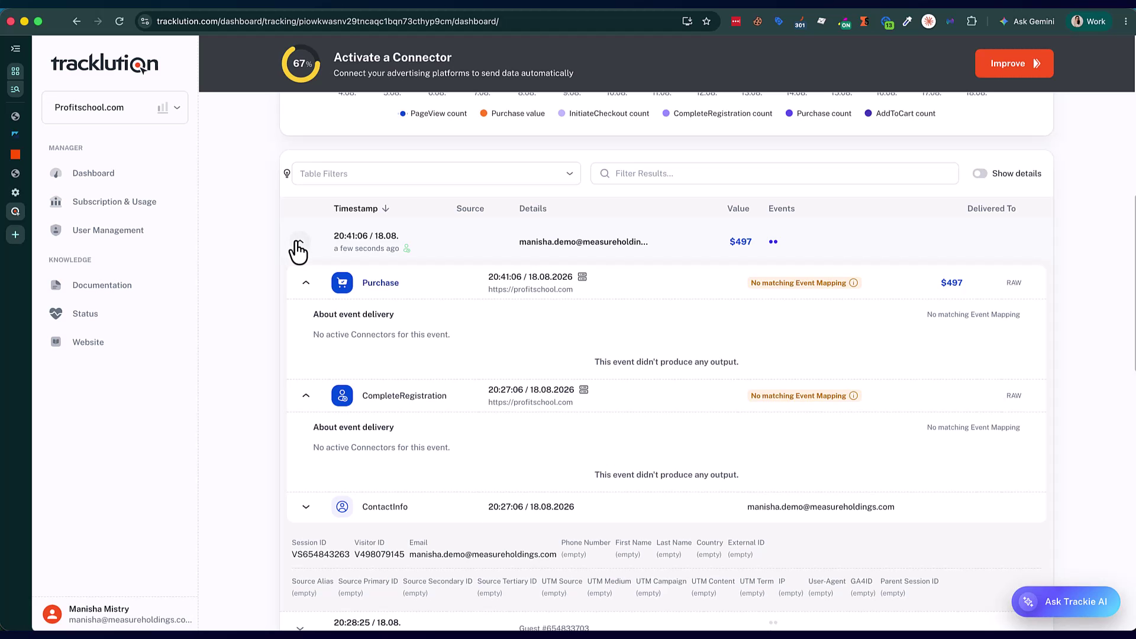
{"action": "left_click", "coordinate": [297, 242]}
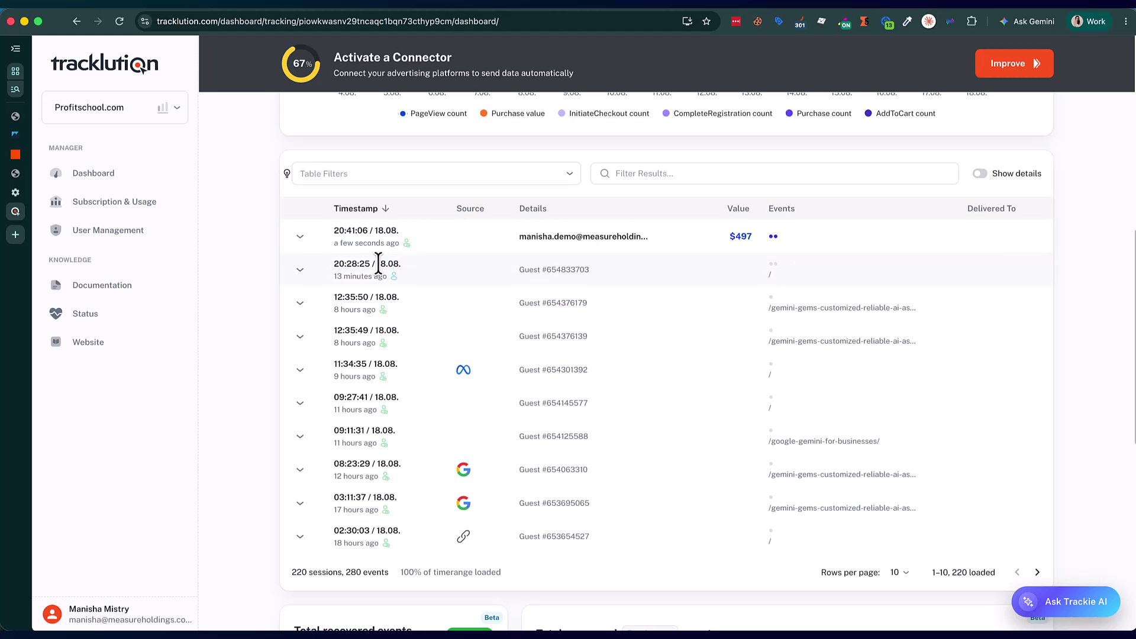
Reopen the lead's newest session and recheck the delivery details of its CompleteRegistration and Purchase events
{"action": "left_click", "coordinate": [294, 239]}
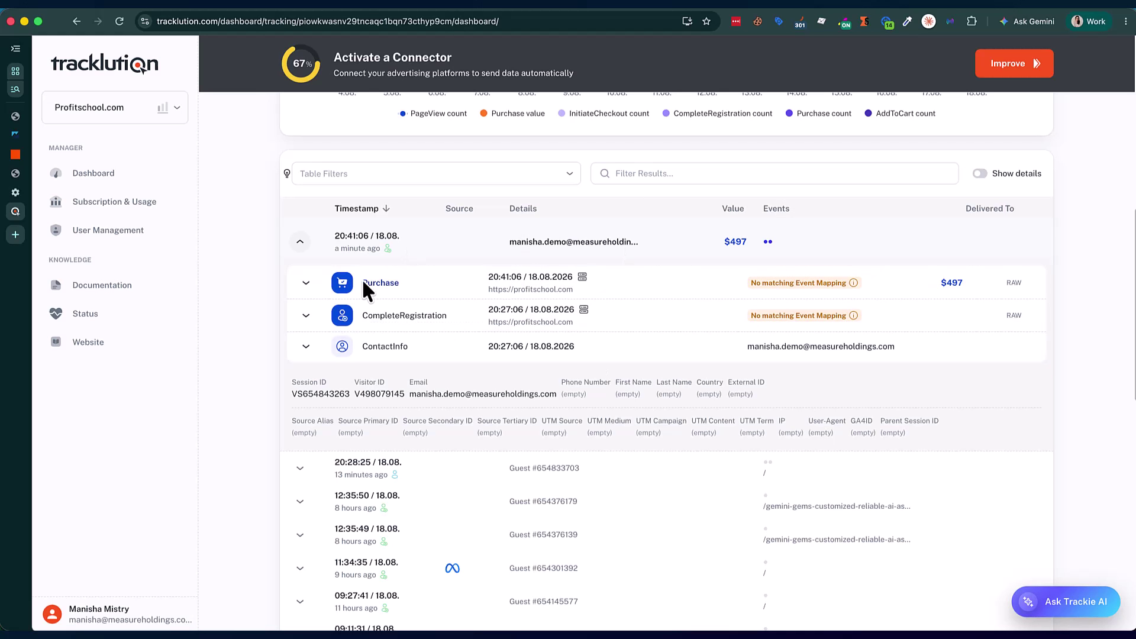
{"action": "left_click", "coordinate": [306, 315]}
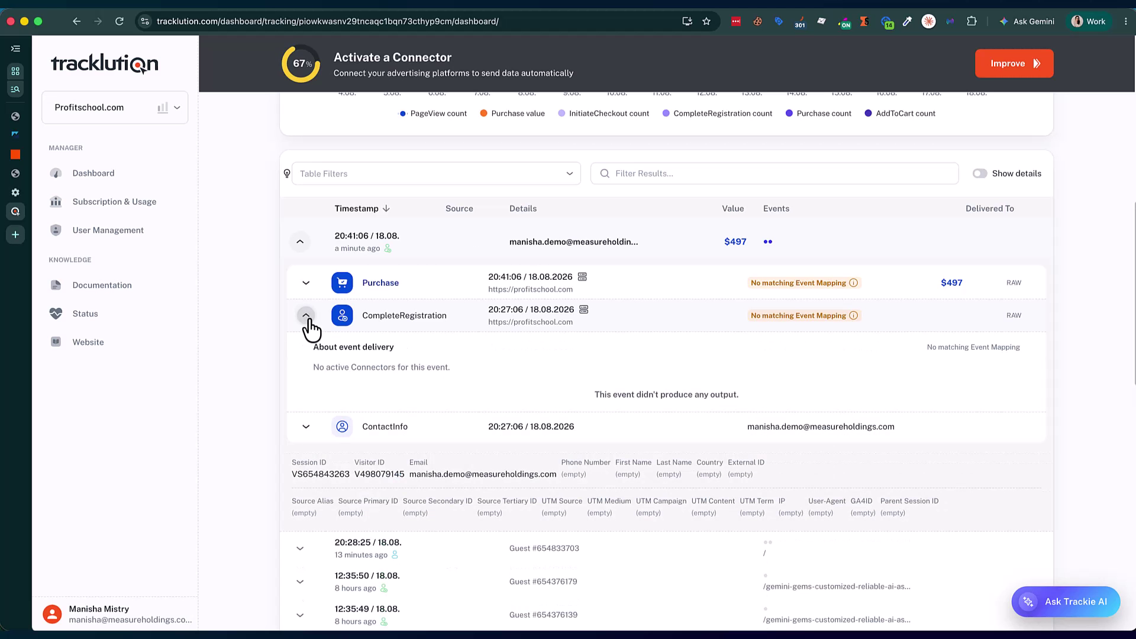
{"action": "left_click", "coordinate": [306, 316]}
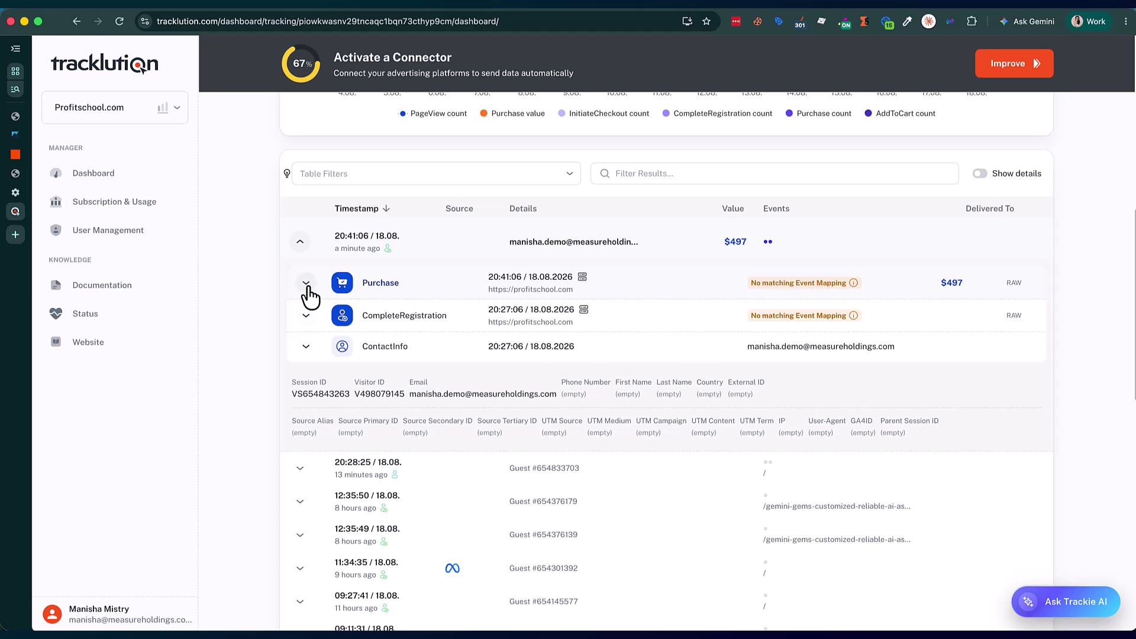
{"action": "left_click", "coordinate": [306, 282]}
{"action": "left_click", "coordinate": [306, 287]}
Switch to Zapier and compare the beehiiv New Subscriptions trigger with the webhook POST step of the Zap
{"action": "left_click", "coordinate": [14, 155]}
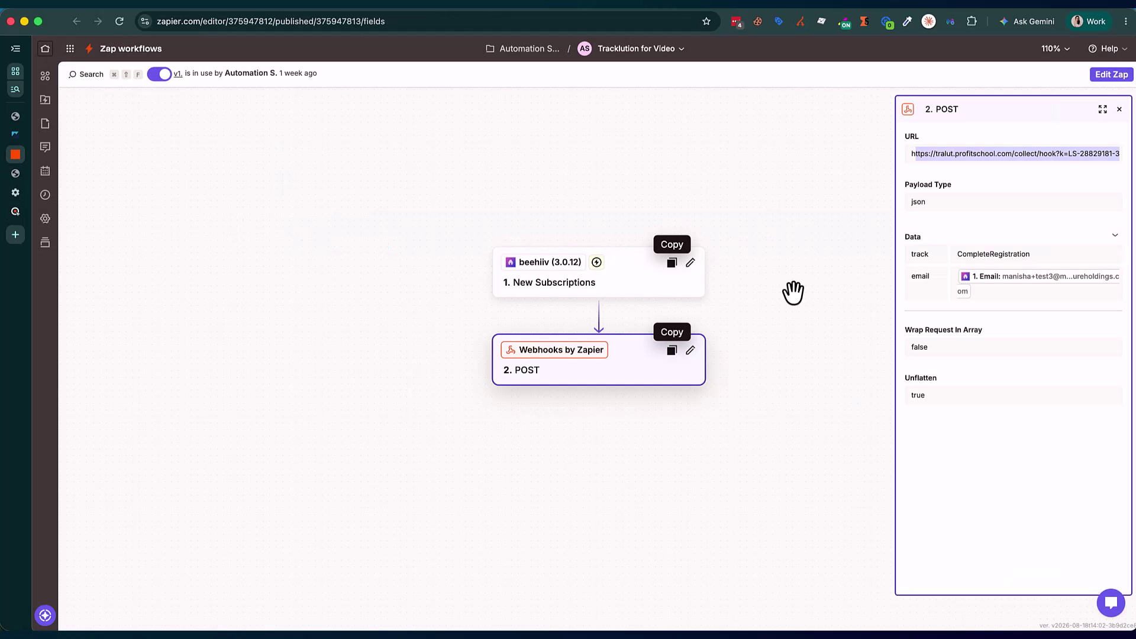
{"action": "left_click", "coordinate": [586, 287]}
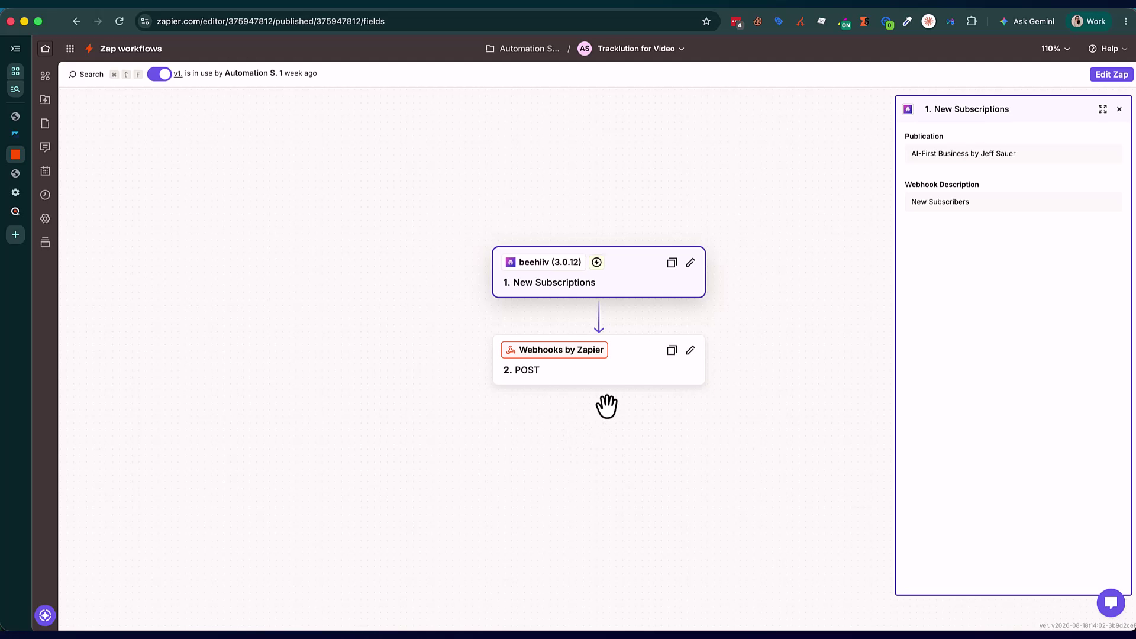
{"action": "left_click", "coordinate": [607, 379]}
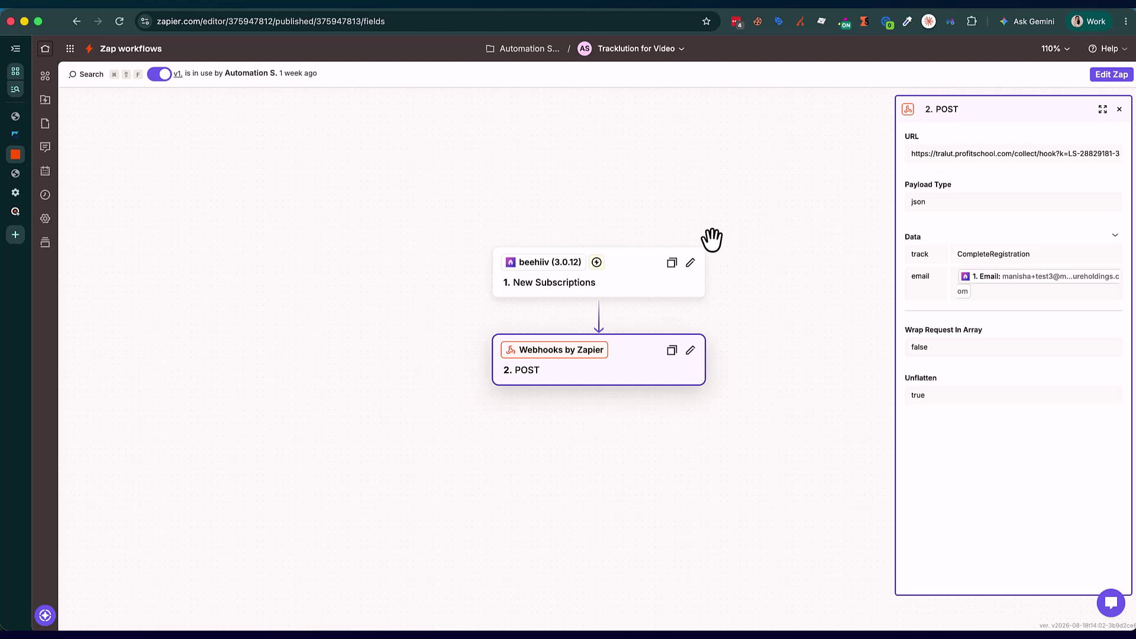
{"action": "left_click", "coordinate": [549, 287]}
{"action": "left_click", "coordinate": [636, 363]}
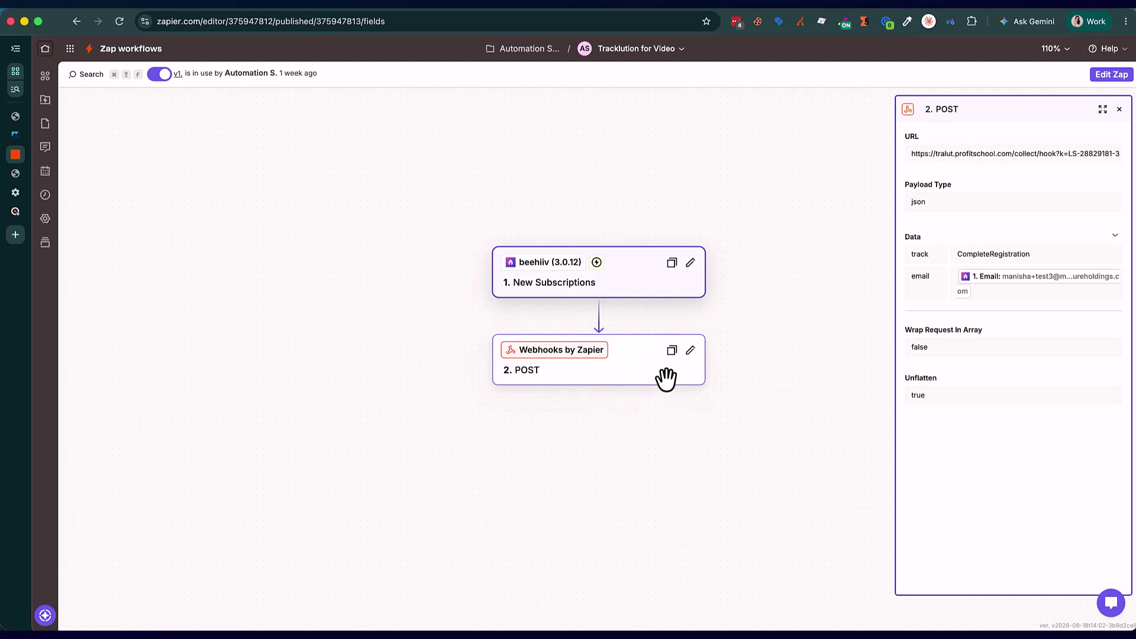
{"action": "left_click", "coordinate": [555, 290]}
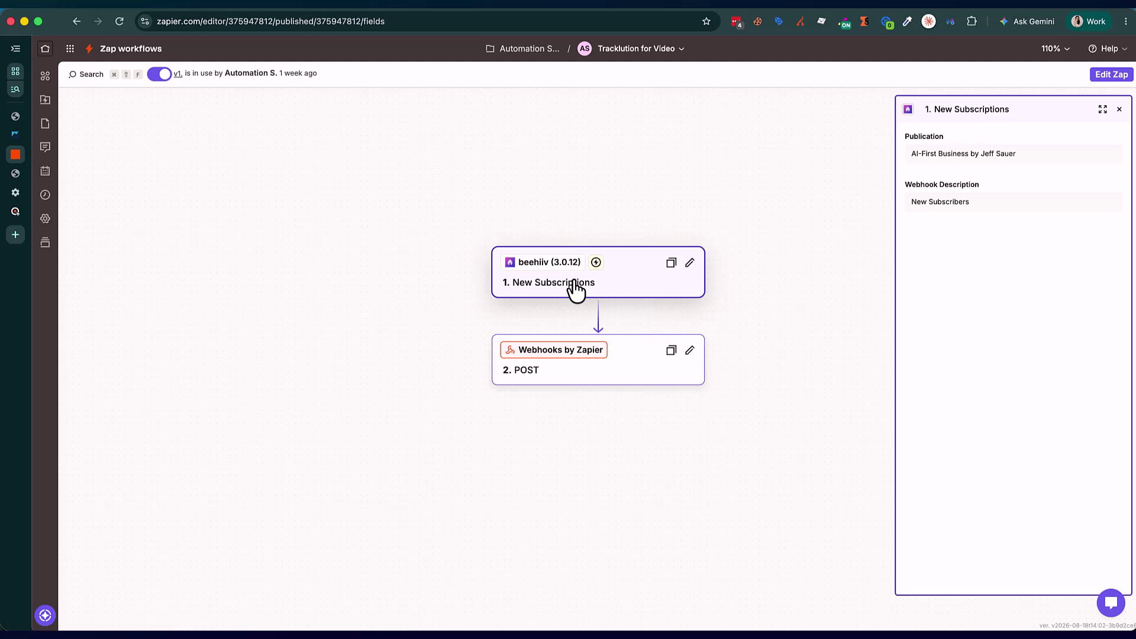
{"action": "left_click", "coordinate": [645, 372]}
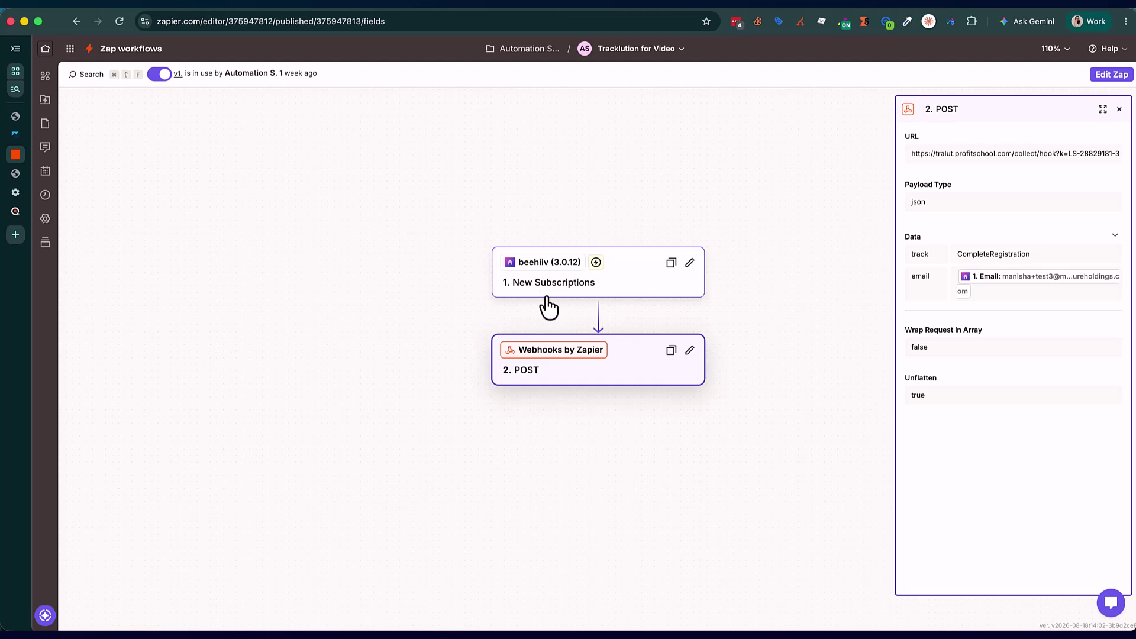
Return to Tracklution, open Profitschool.com's Webhook page, and expand the 20:33:36 pending import event
{"action": "left_click", "coordinate": [18, 212]}
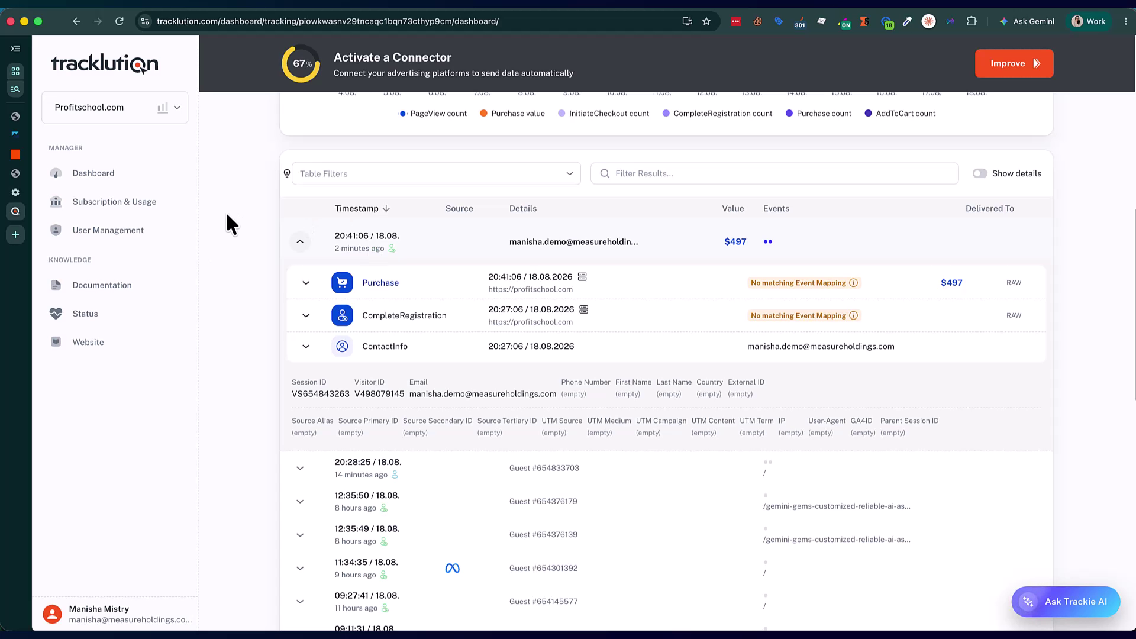
{"action": "scroll", "coordinate": [467, 208], "scroll_direction": "up", "scroll_amount": 7}
{"action": "scroll", "coordinate": [469, 213], "scroll_direction": "up", "scroll_amount": 2}
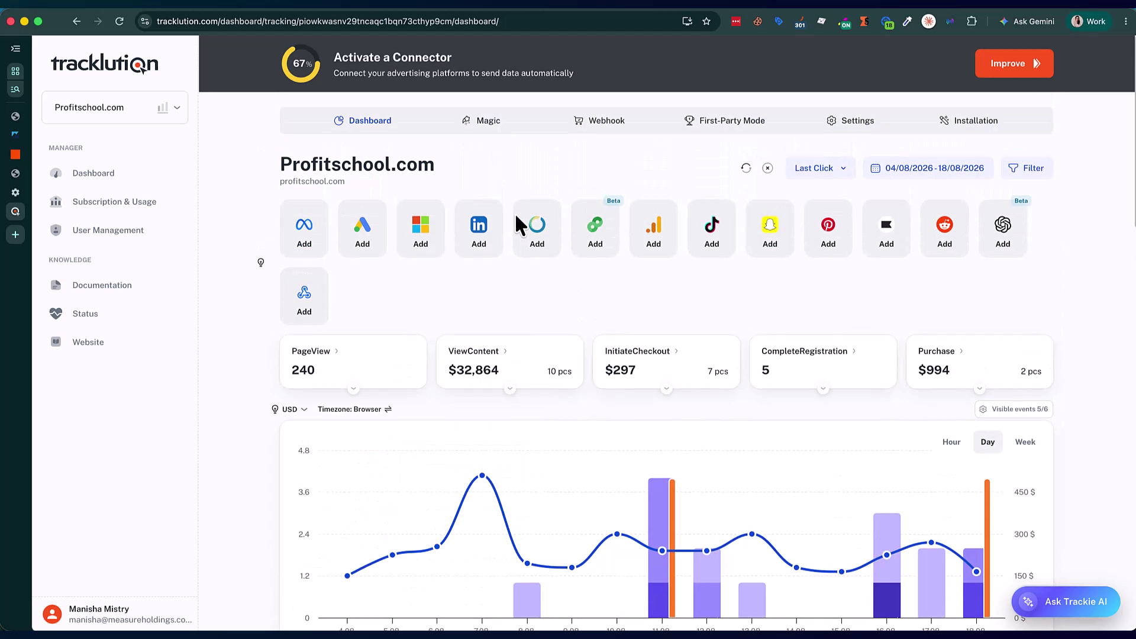
{"action": "left_click", "coordinate": [572, 121]}
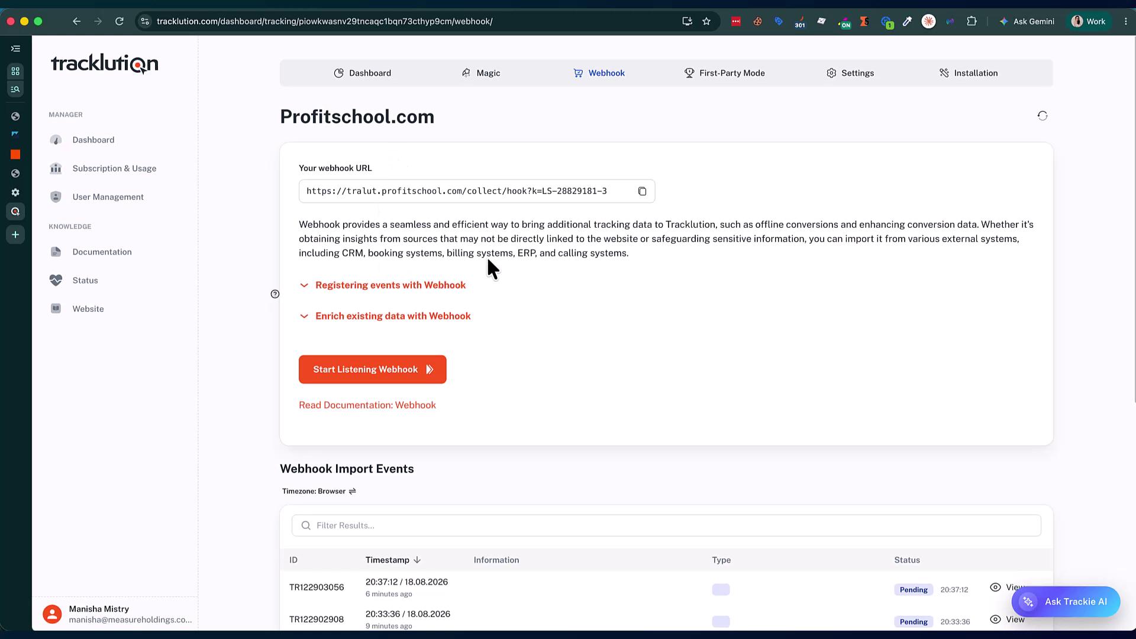
{"action": "scroll", "coordinate": [653, 595], "scroll_direction": "down", "scroll_amount": 1}
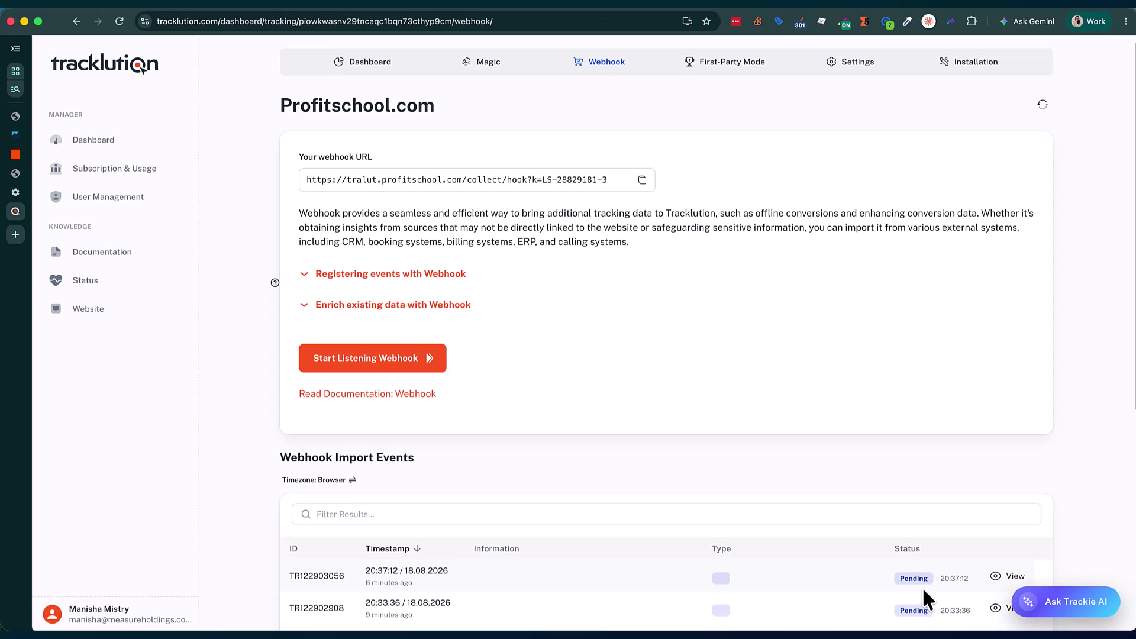
{"action": "left_click", "coordinate": [995, 609]}
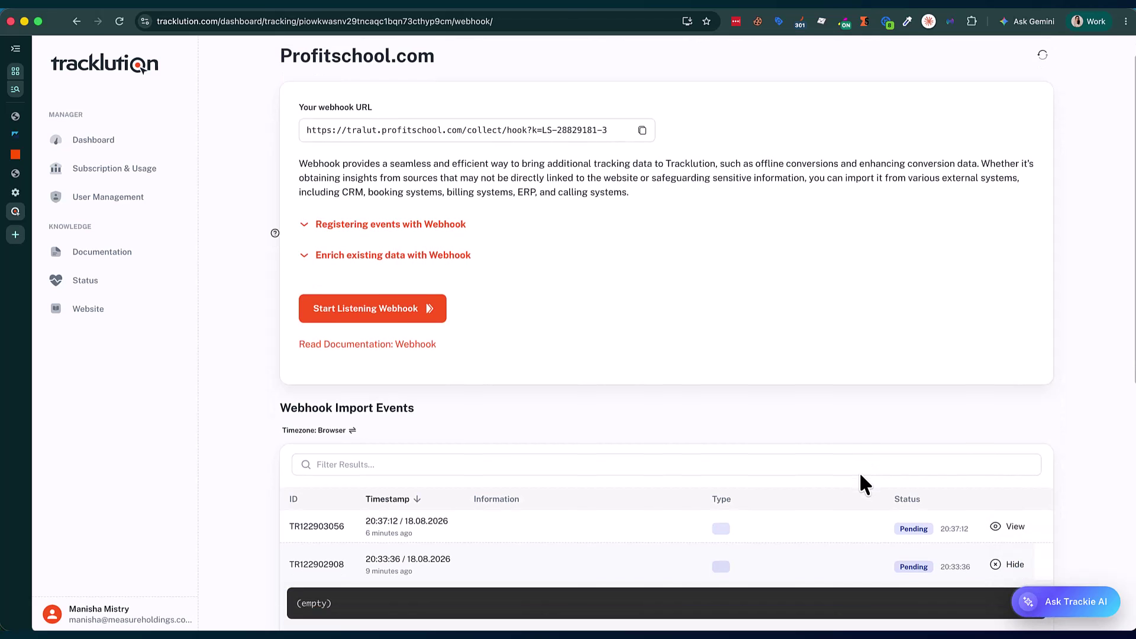
Show the import content of the 20:33:36 pending webhook event and review its Purchase payload
{"action": "scroll", "coordinate": [460, 477], "scroll_direction": "down", "scroll_amount": 3}
{"action": "left_click", "coordinate": [660, 556]}
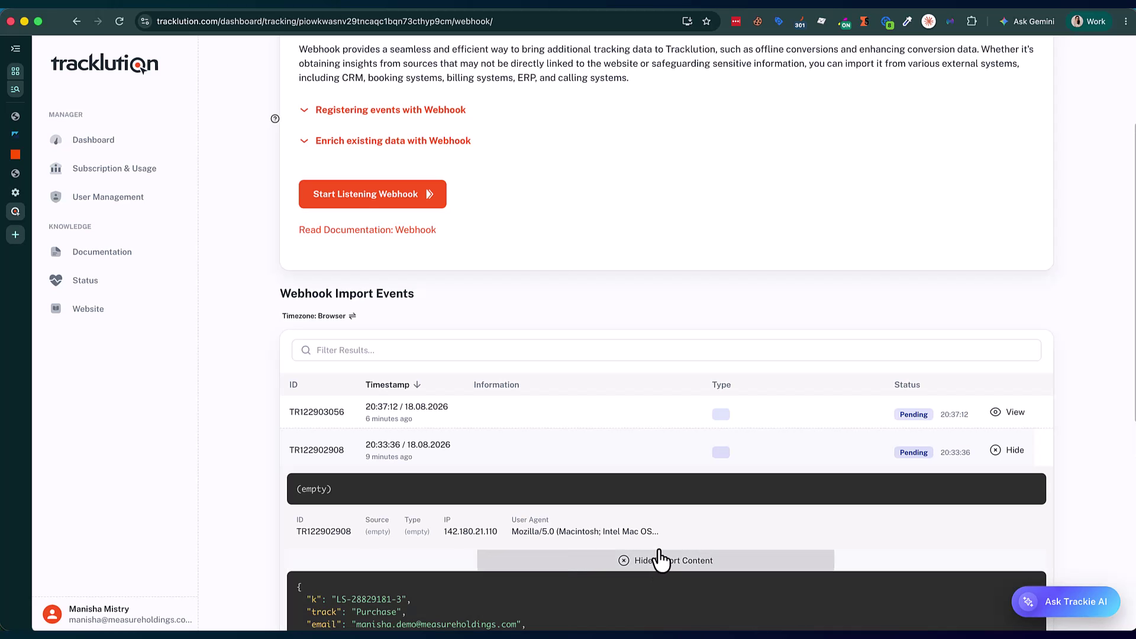
{"action": "scroll", "coordinate": [659, 556], "scroll_direction": "down", "scroll_amount": 5}
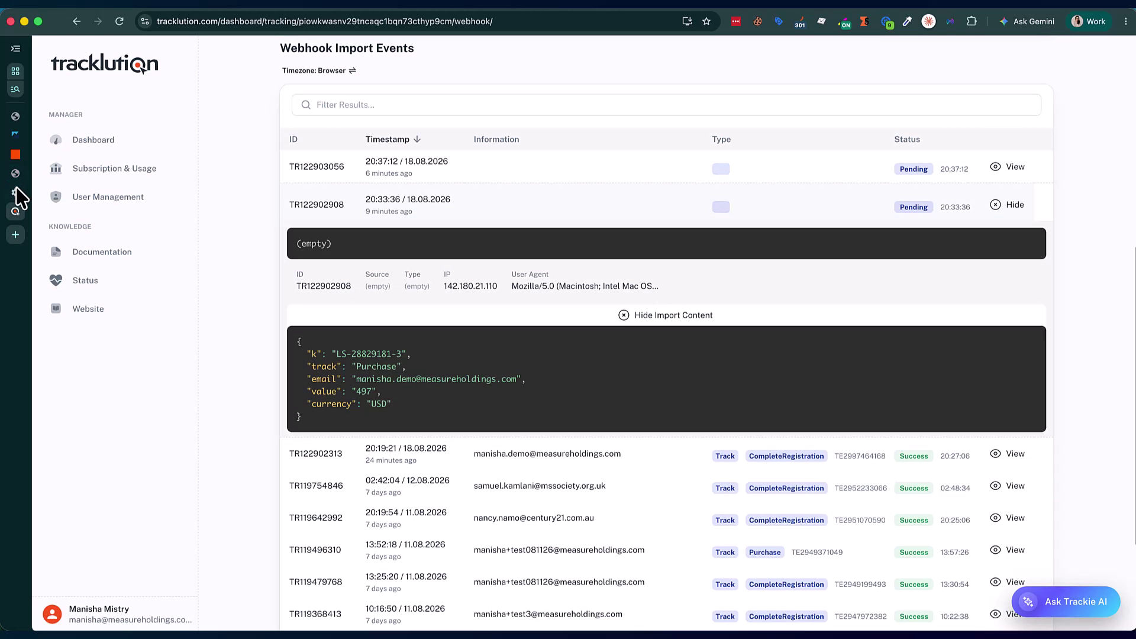
Open the Profitschool.com container's dashboard, expand the 20:41:06 session to review its Purchase and CompleteRegistration events, and collapse it
{"action": "left_click", "coordinate": [70, 153]}
{"action": "left_click", "coordinate": [441, 231]}
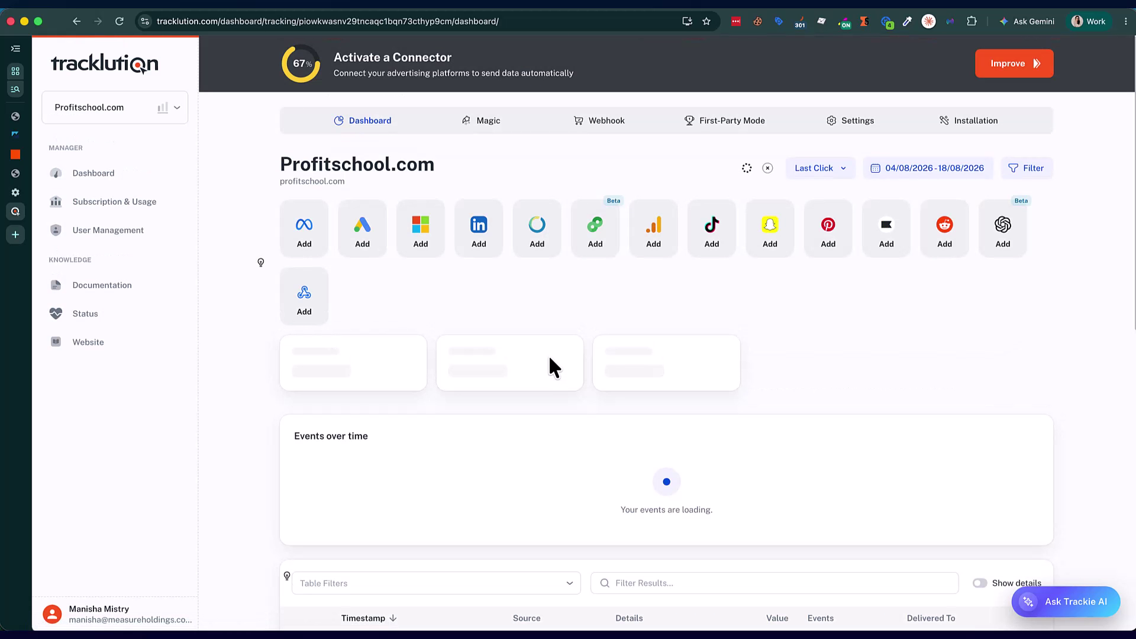
{"action": "scroll", "coordinate": [549, 354], "scroll_direction": "down", "scroll_amount": 10}
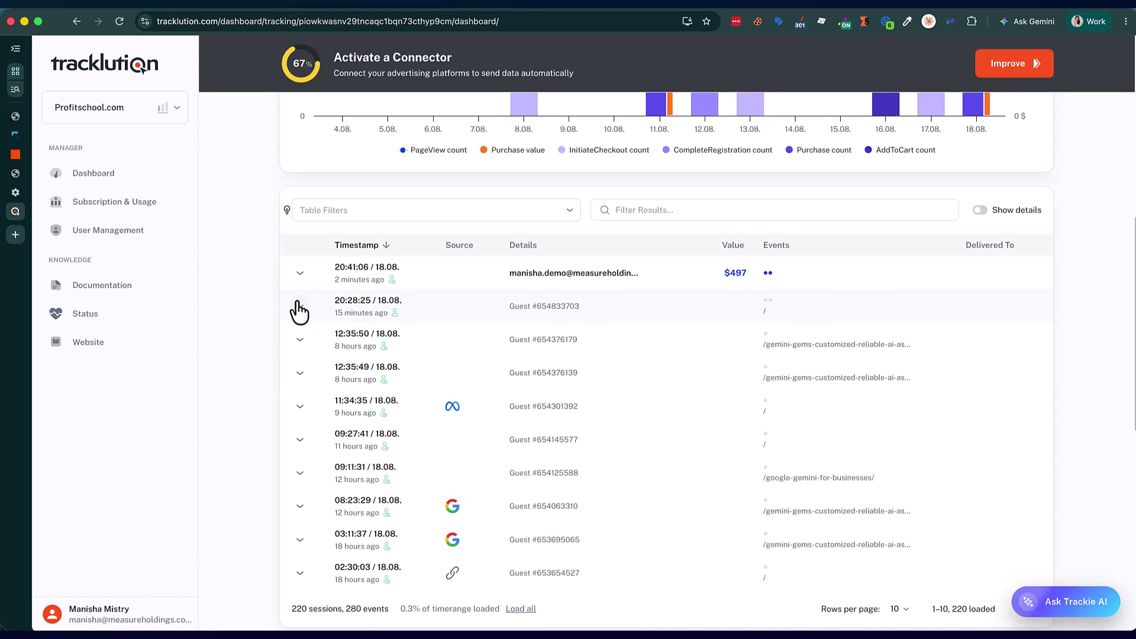
{"action": "left_click", "coordinate": [300, 274]}
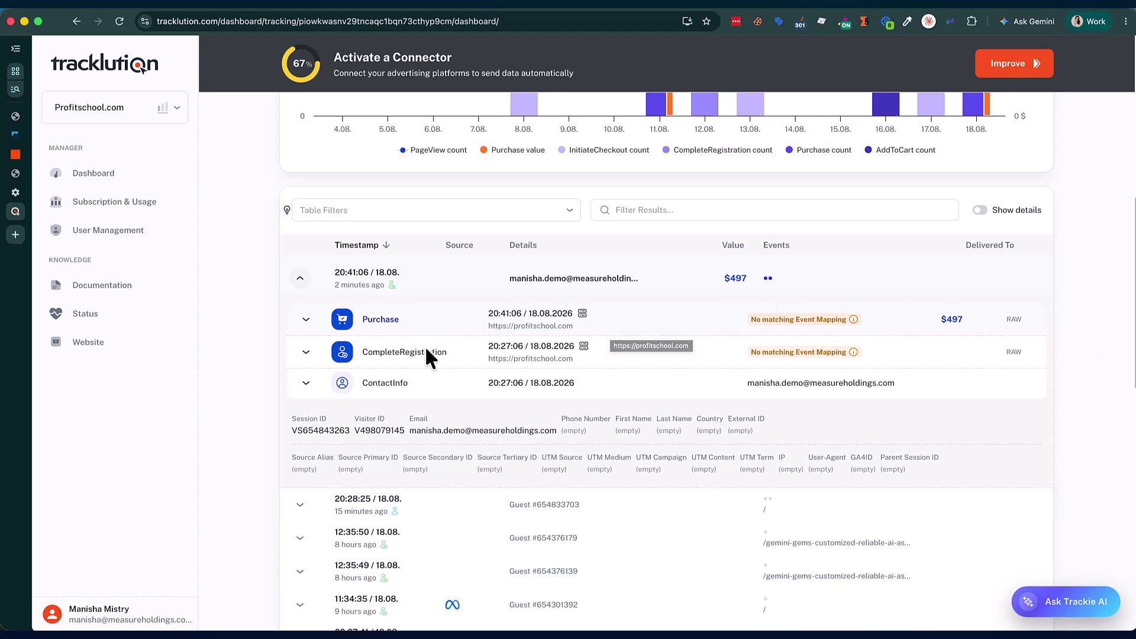
{"action": "left_click", "coordinate": [300, 278]}
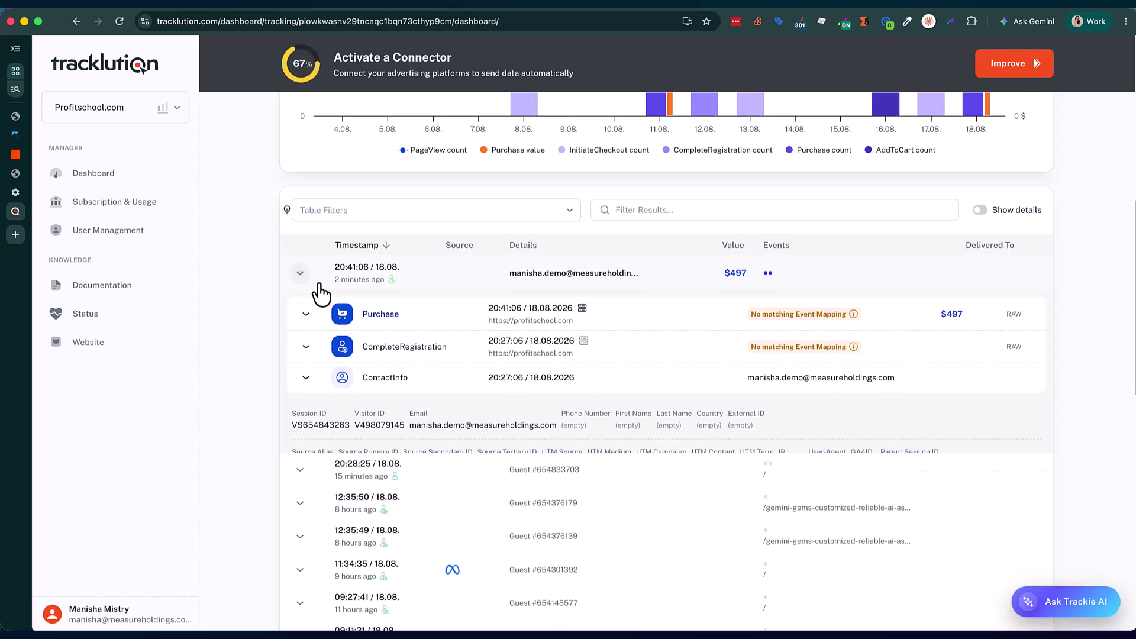